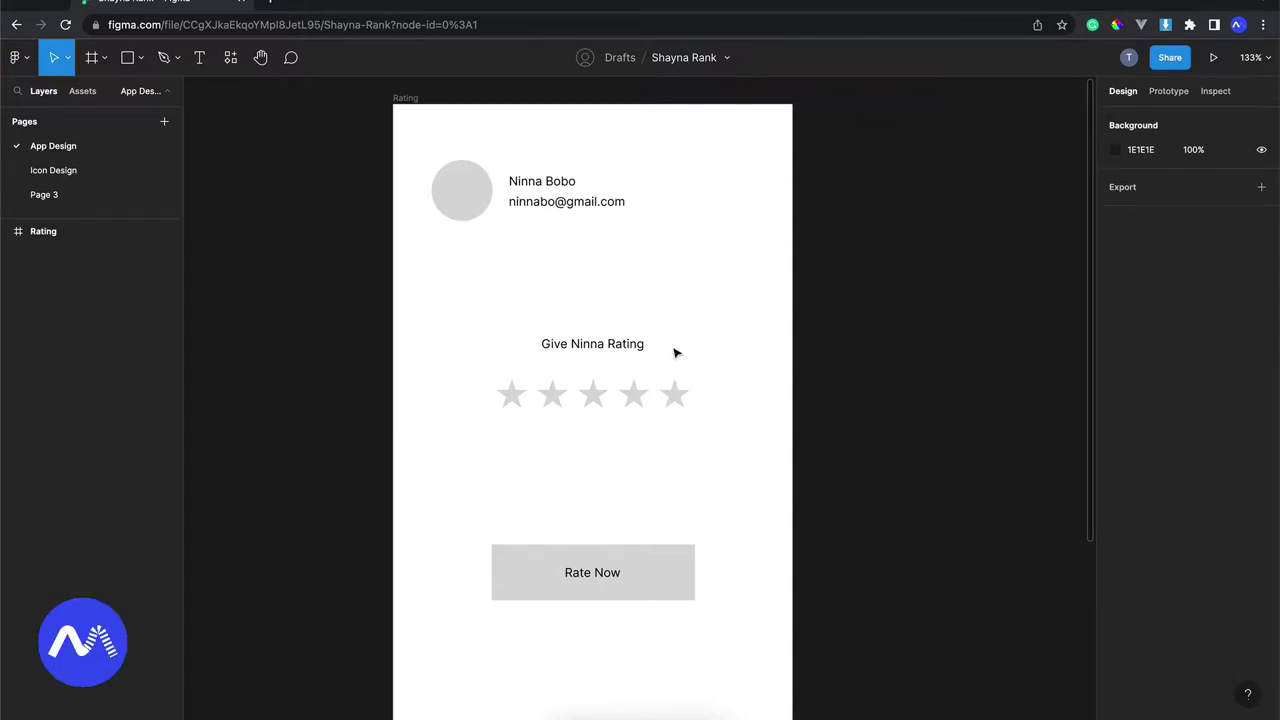
Step: Select the 'Give Ninna Rating' heading text layer
scroll(675, 353, "up", 5)
scroll(675, 353, "up", 5)
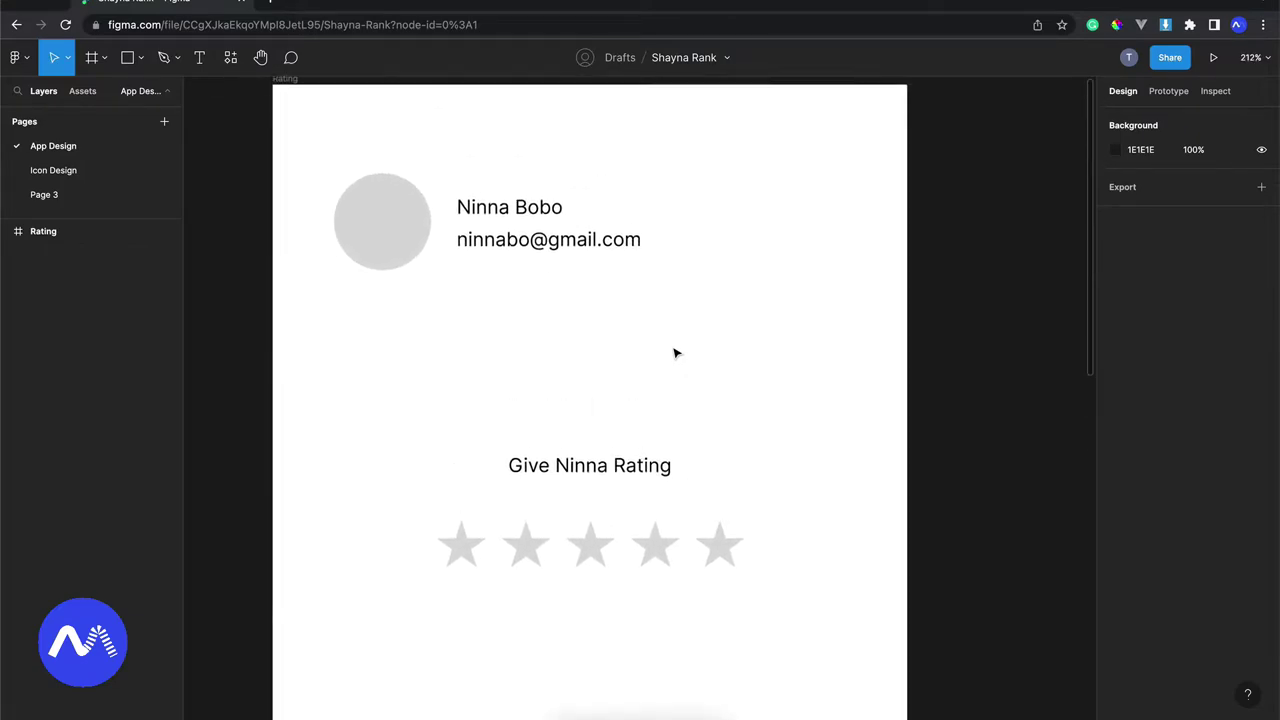
scroll(675, 353, "down", 2)
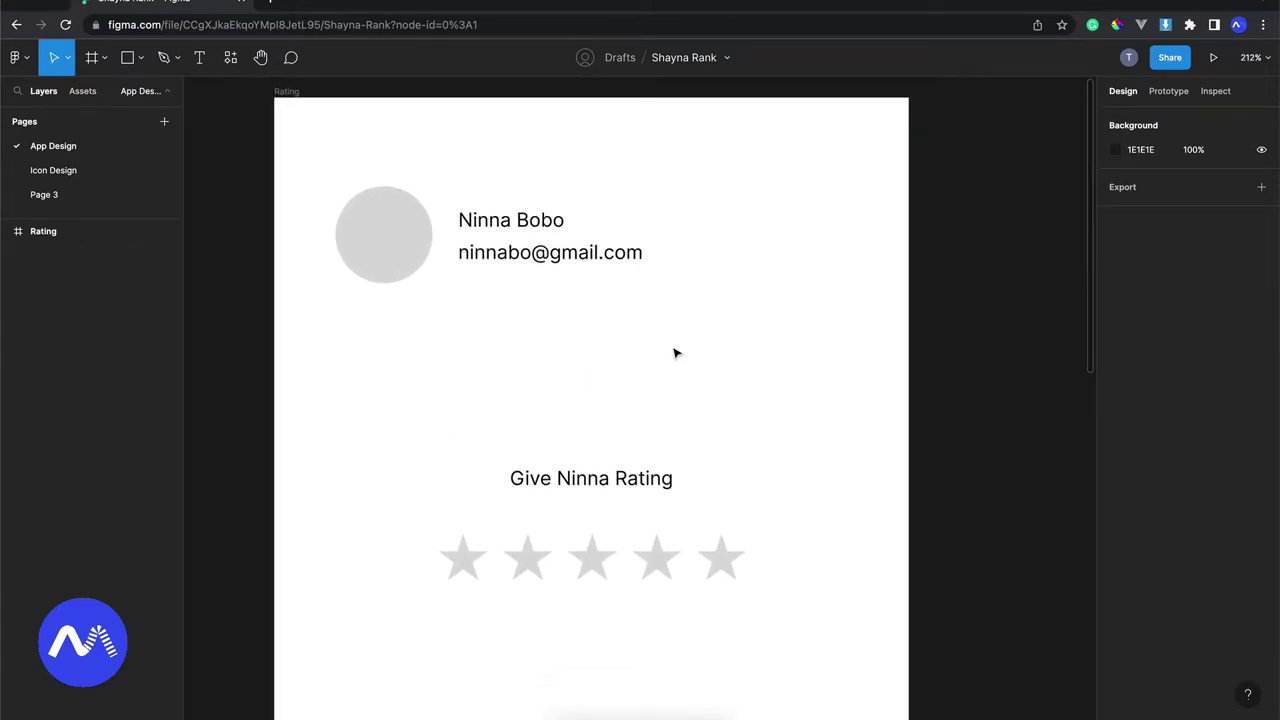
left_click(603, 481)
scroll(665, 486, "up", 3)
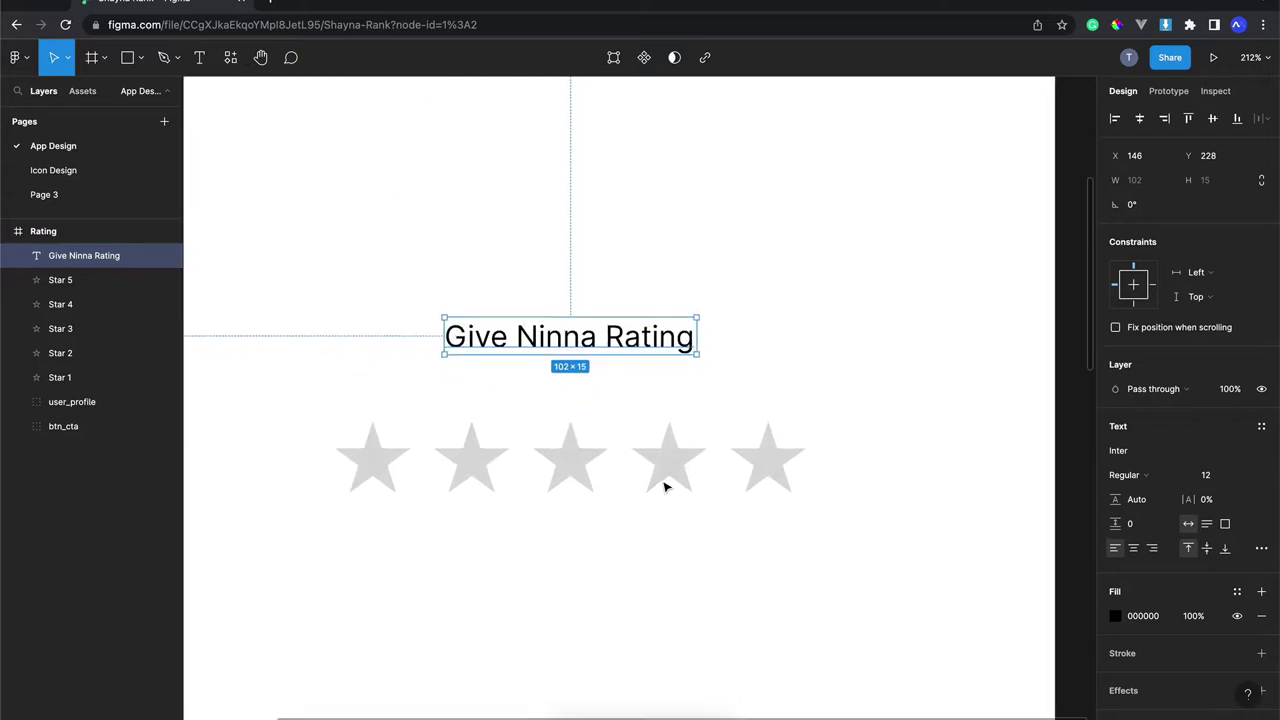
scroll(670, 480, "up", 2)
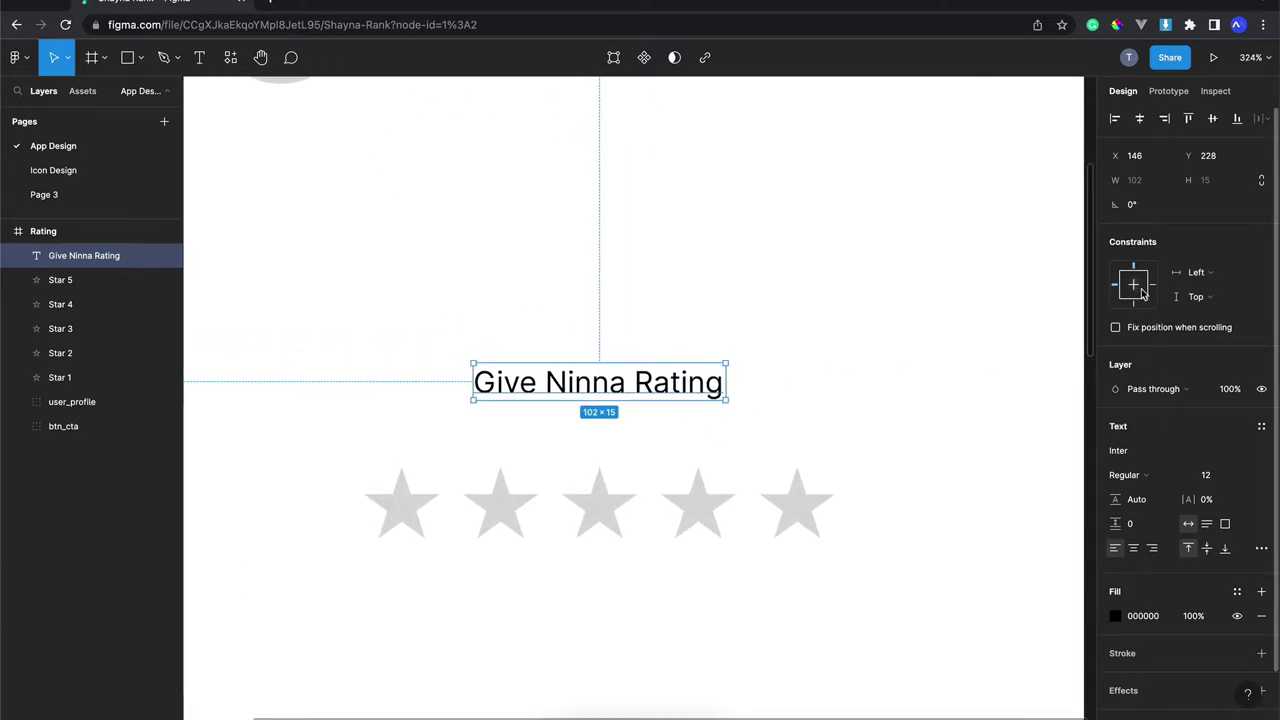
scroll(1163, 447, "down", 1)
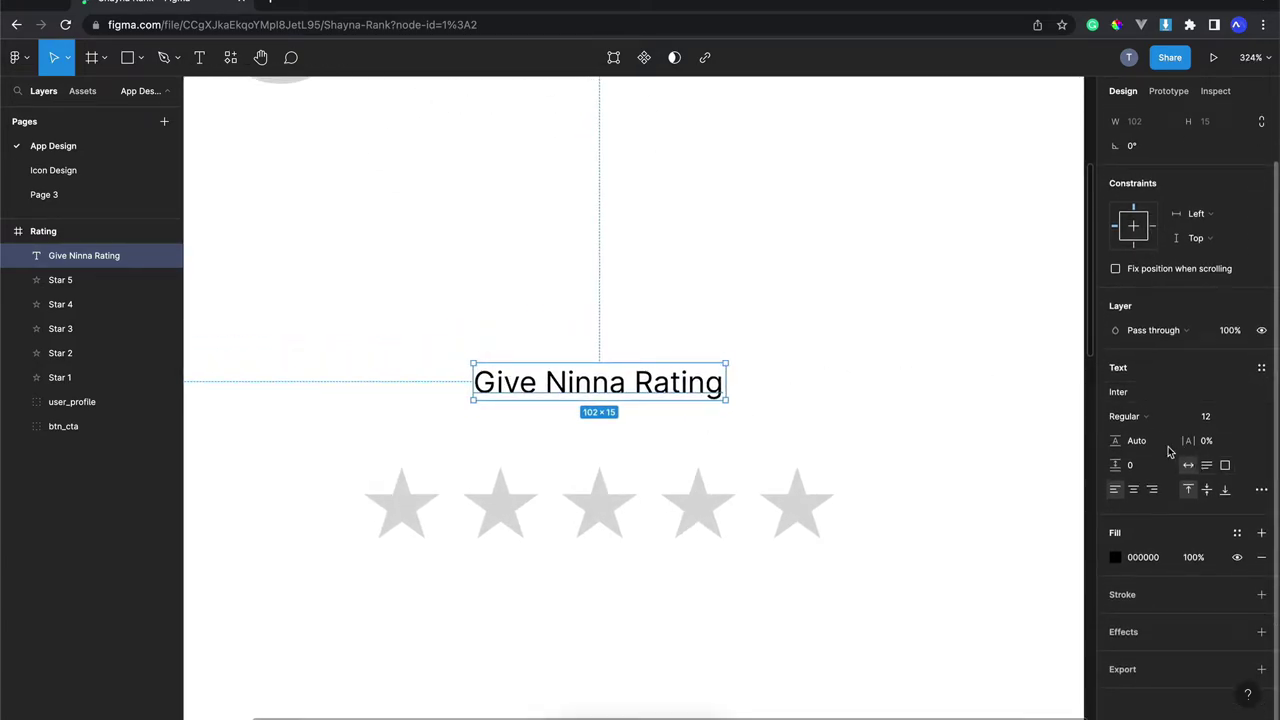
Step: Browse the font family list, keep Inter, and leave the family field ready for editing
left_click(1150, 393)
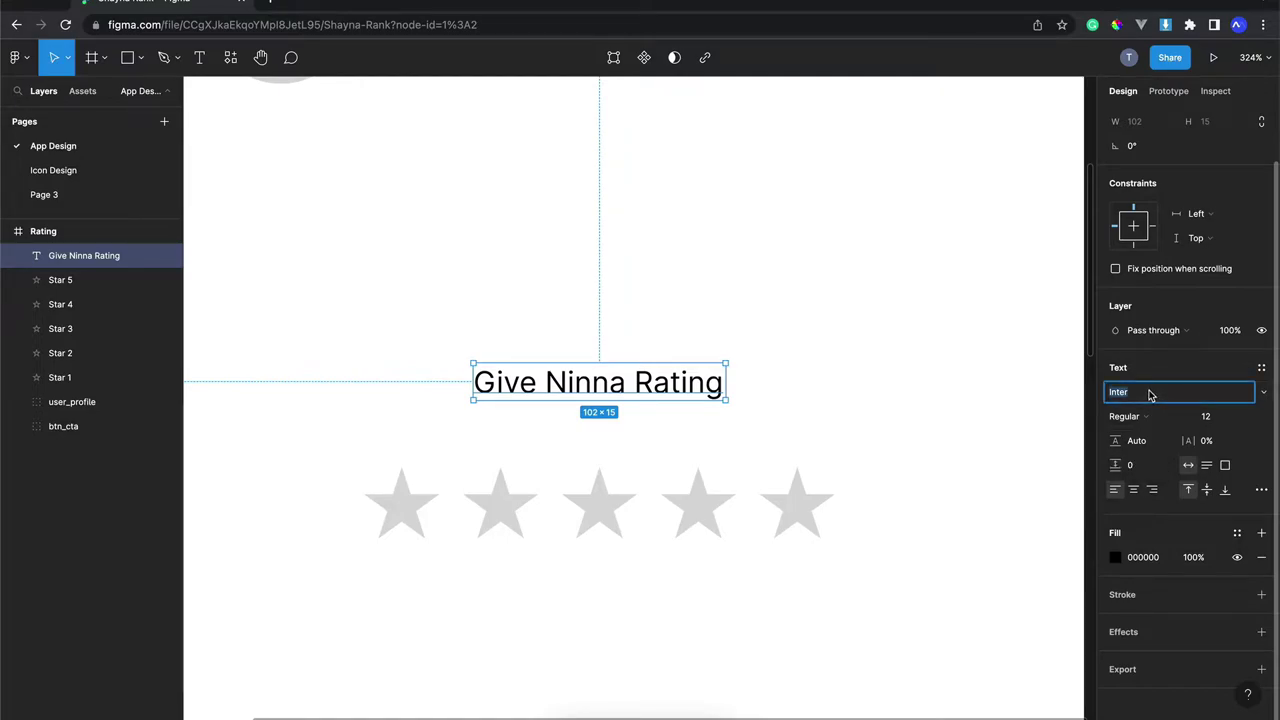
left_click(1261, 397)
scroll(1195, 430, "down", 1)
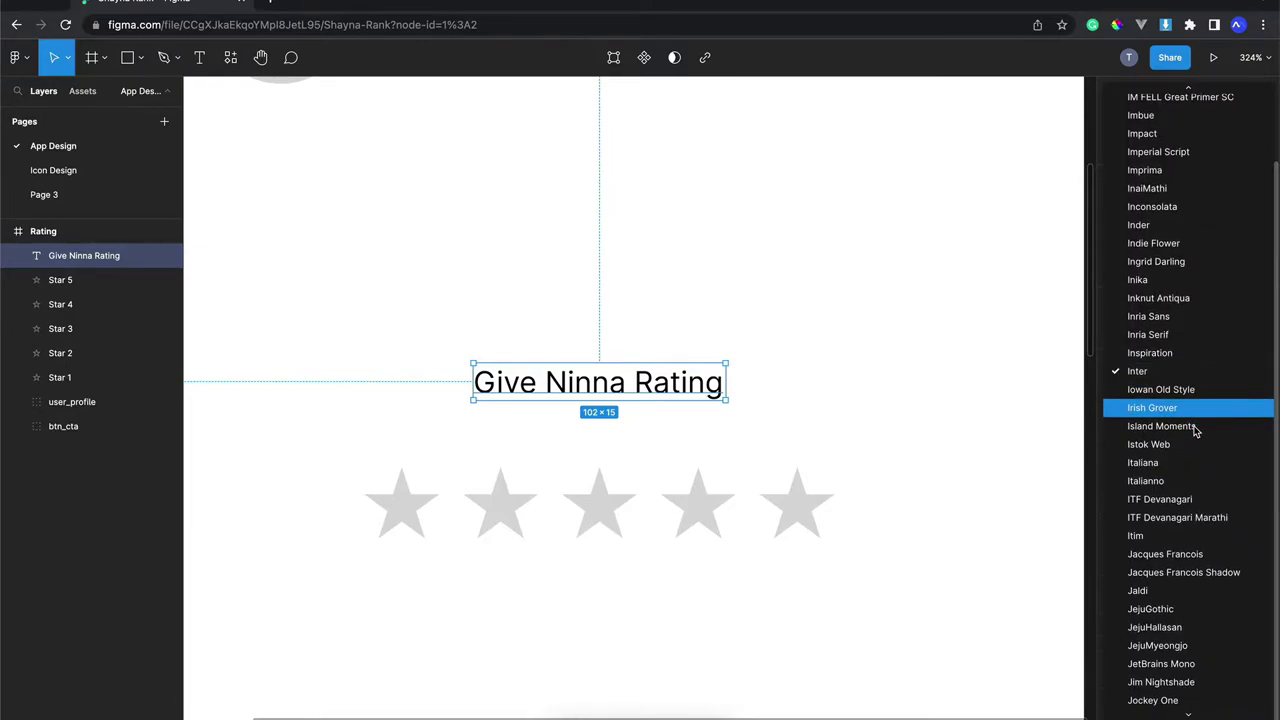
scroll(1195, 430, "down", 1)
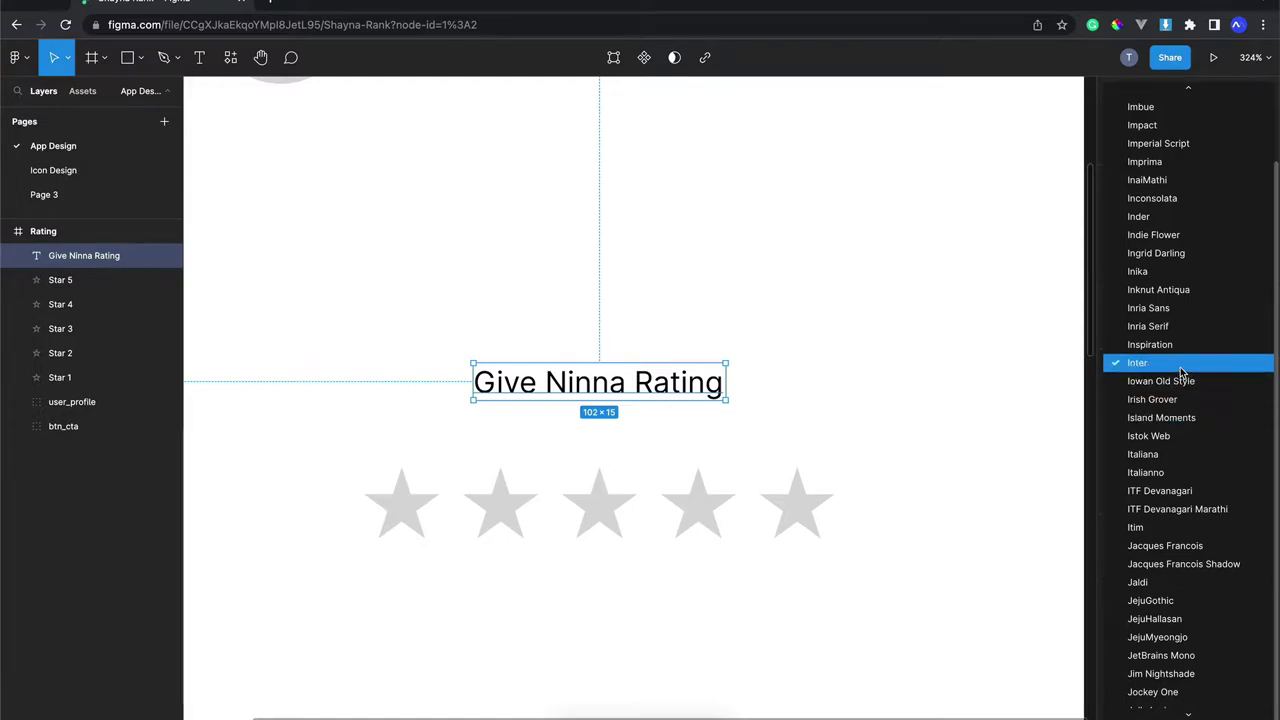
left_click(1140, 363)
left_click(1137, 395)
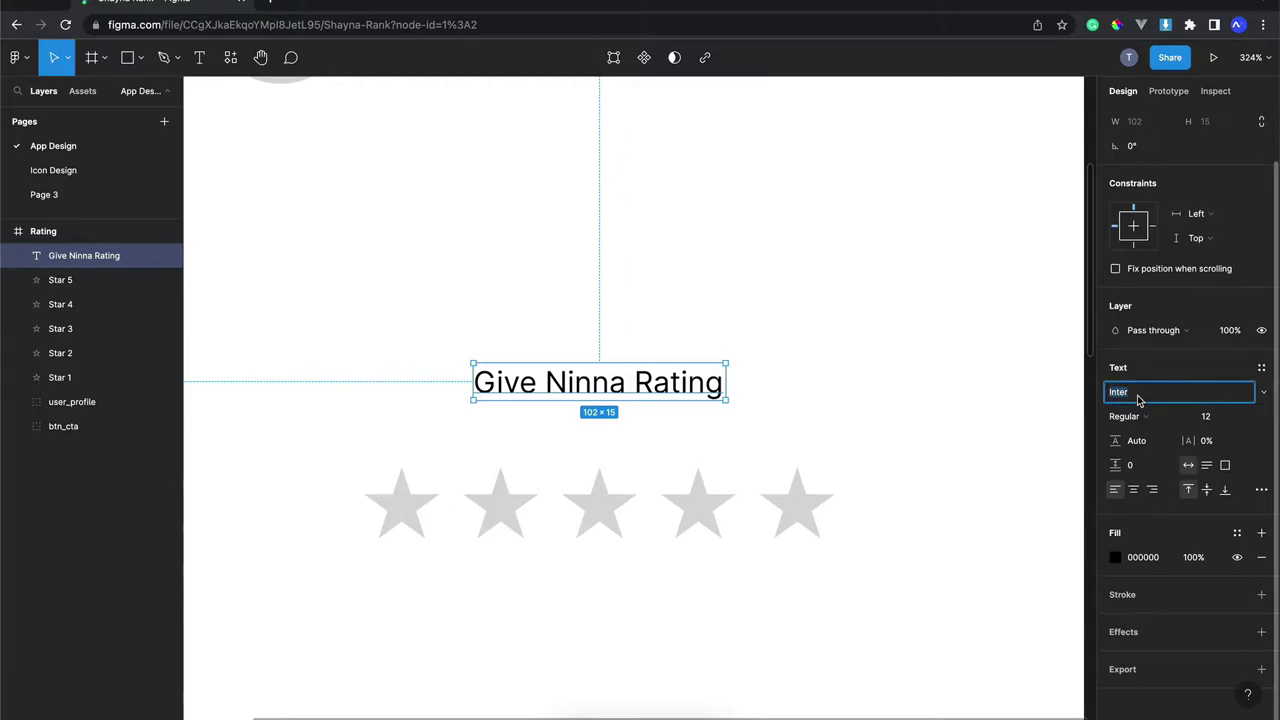
Step: Set the heading font to Poppins, try Thin and Black, then settle on SemiBold
type("Poppins")
key("Return")
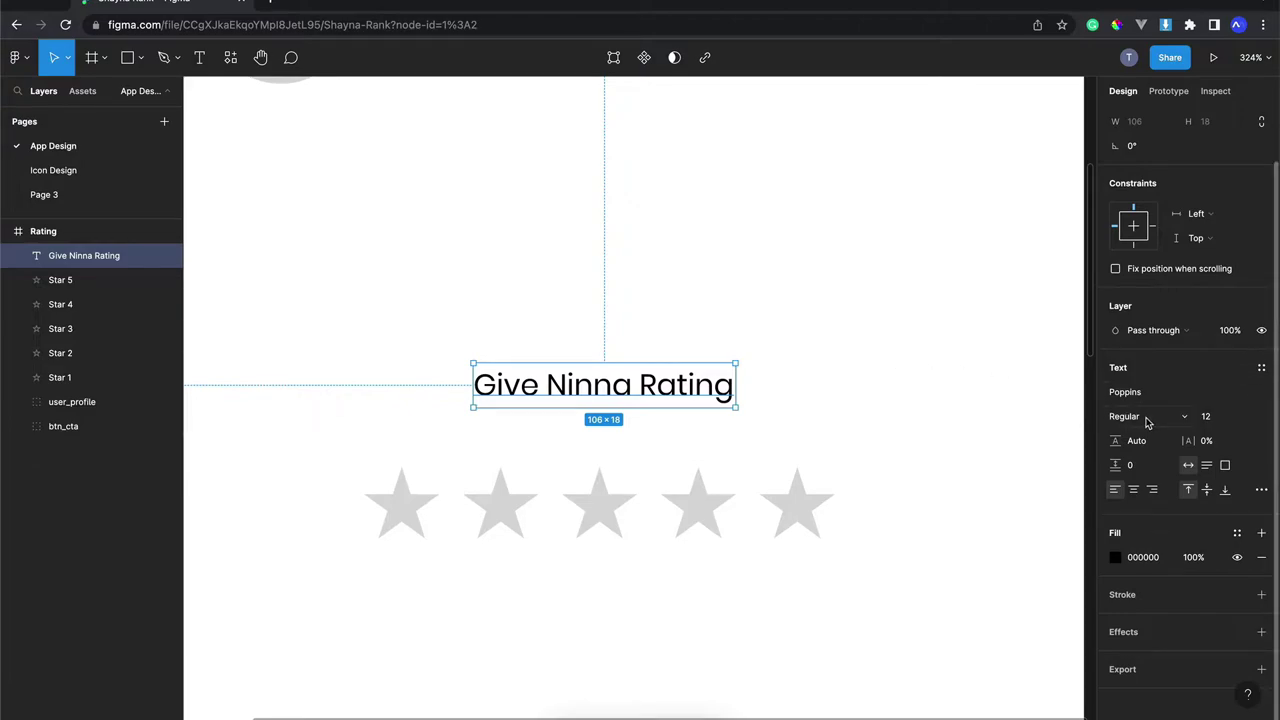
left_click(1140, 417)
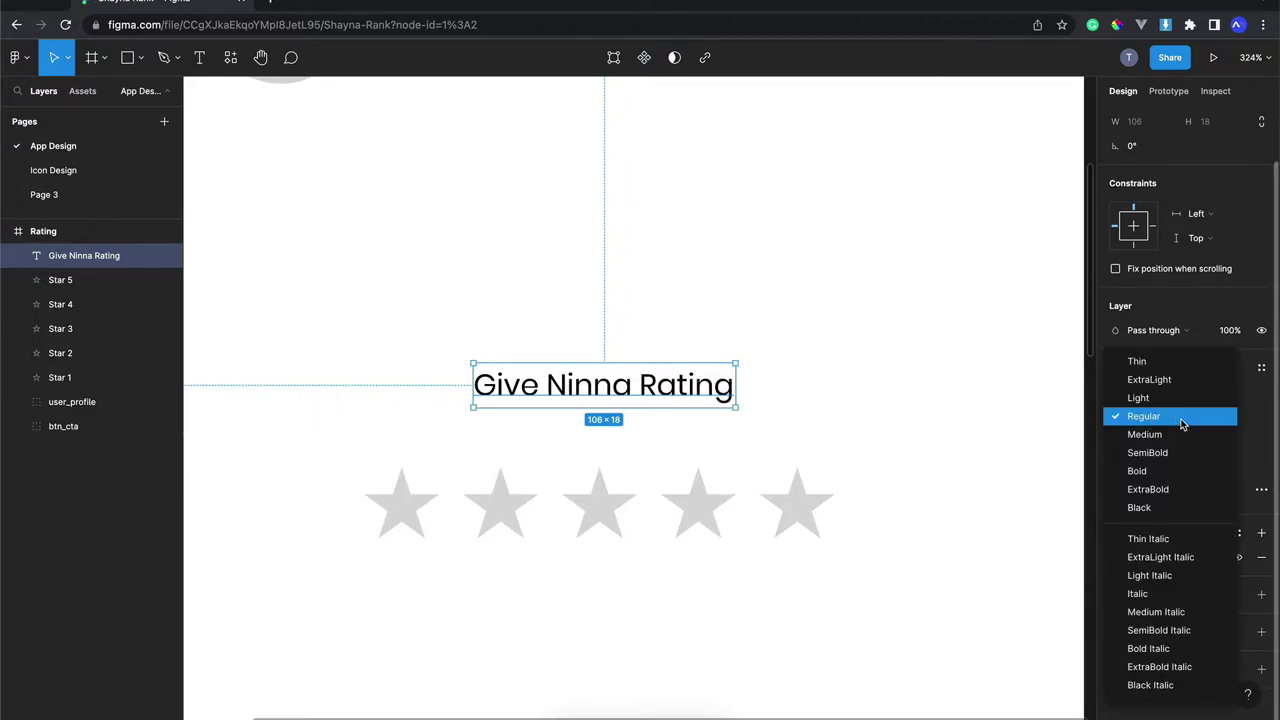
left_click(1166, 364)
left_click(1150, 415)
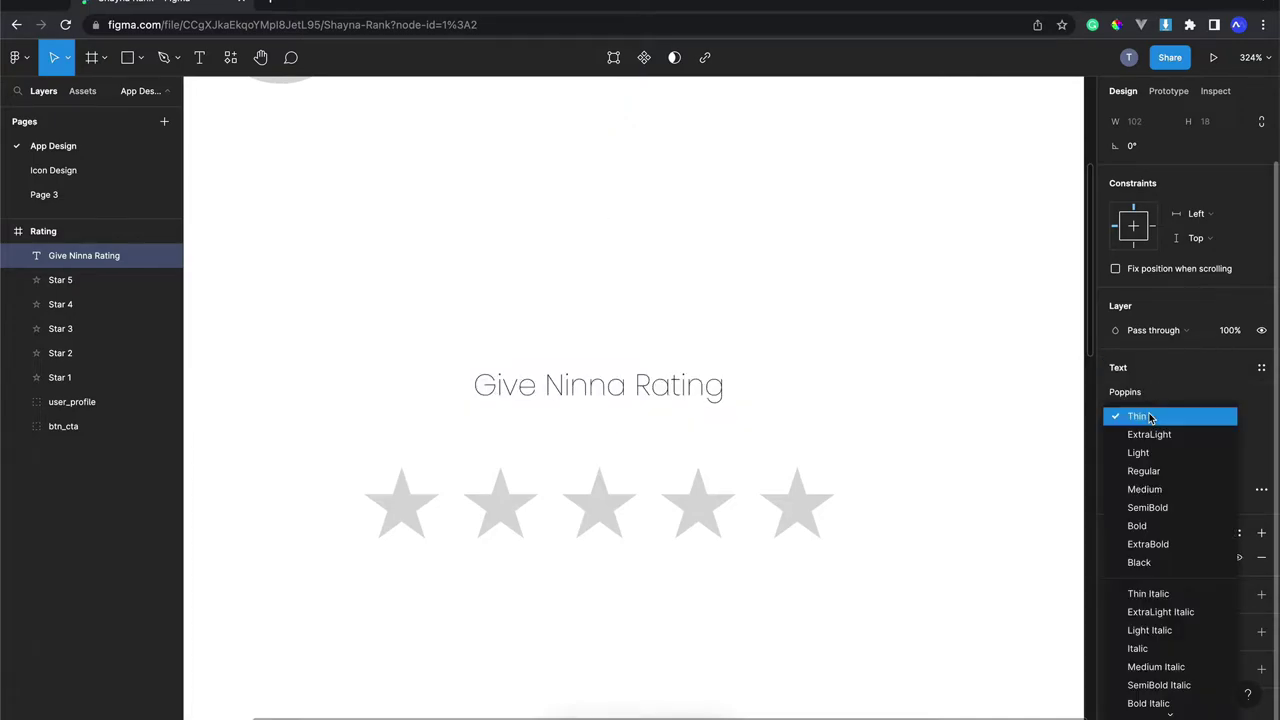
left_click(1166, 561)
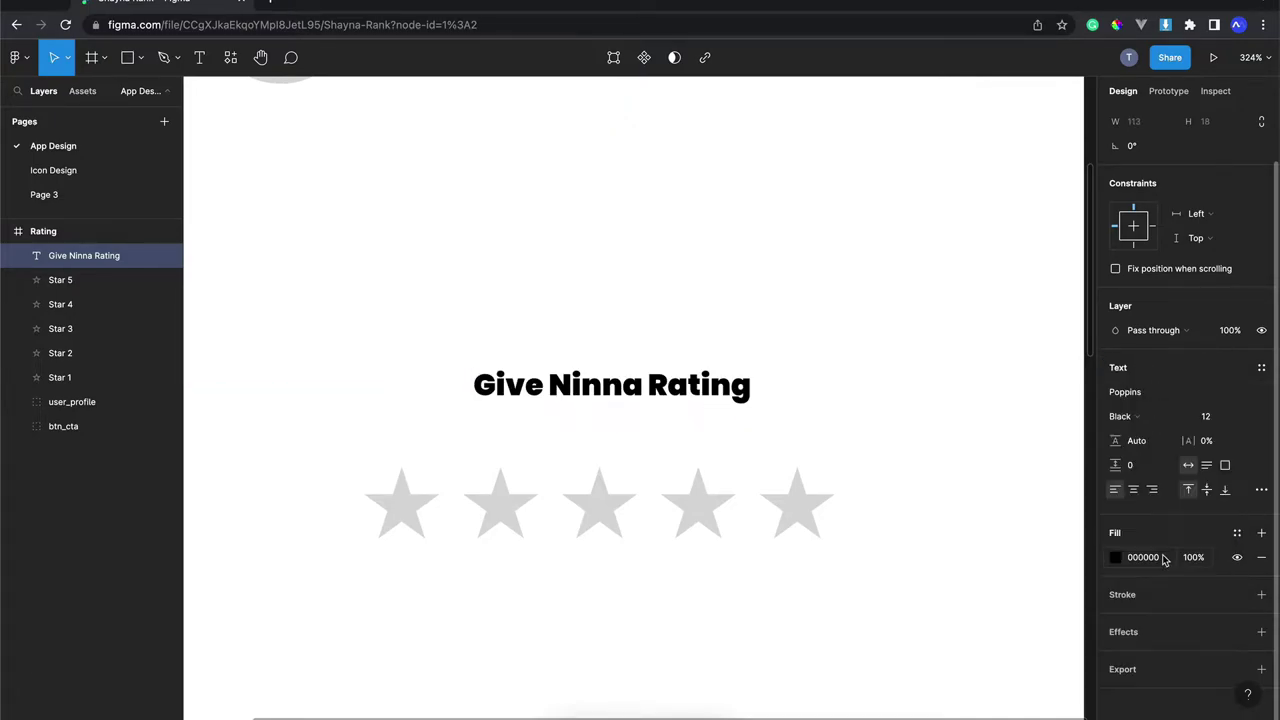
left_click(1140, 416)
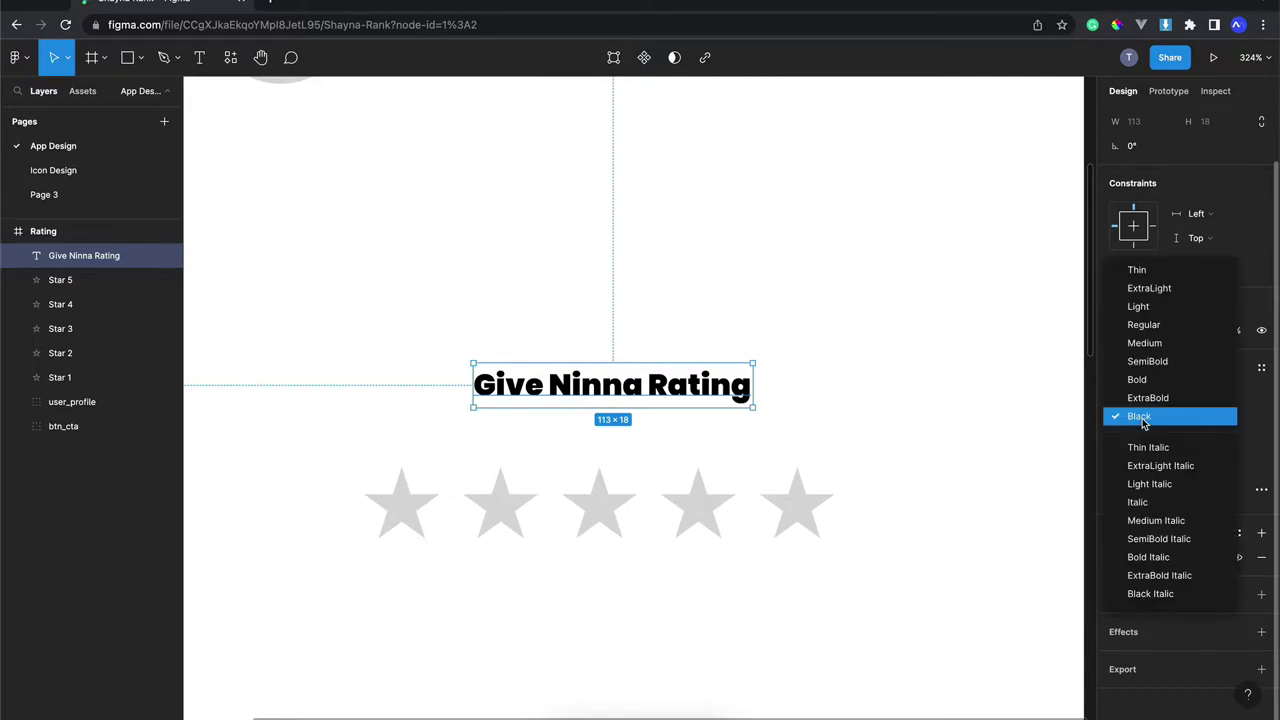
left_click(1157, 361)
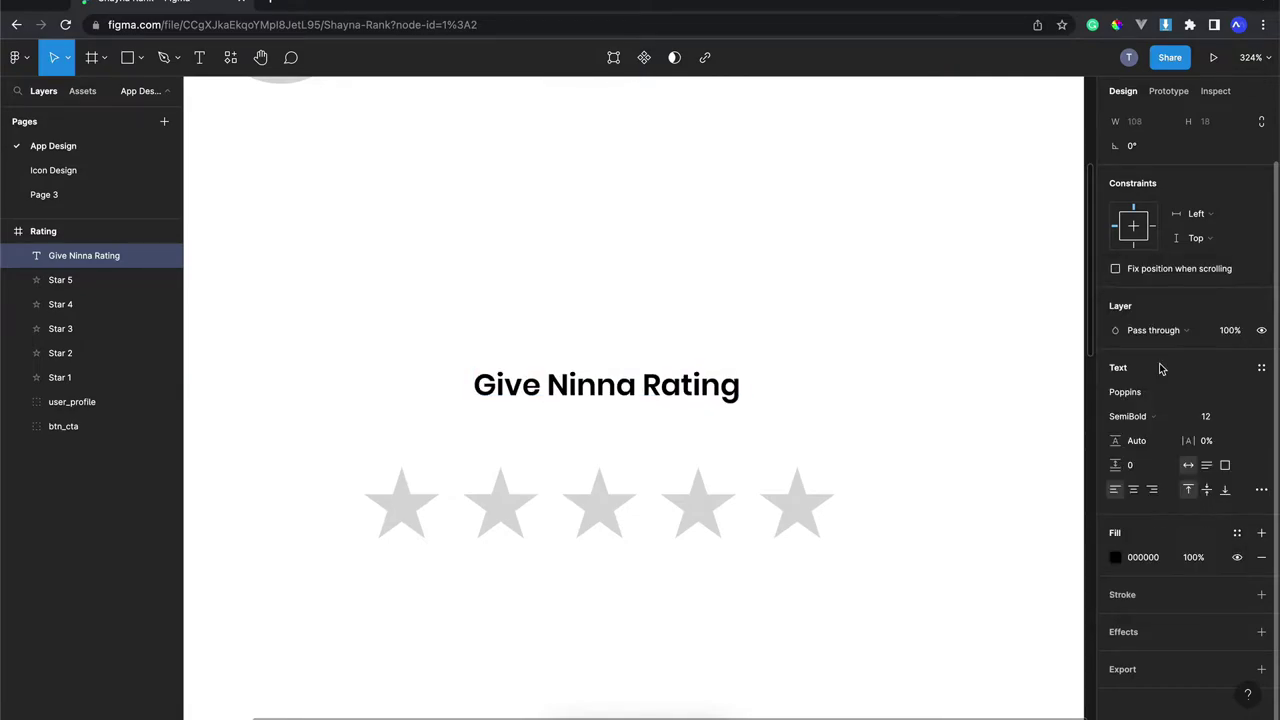
Step: Replace the space before 'Rating' with a line break so the heading sits on two lines
scroll(694, 371, "up", 5)
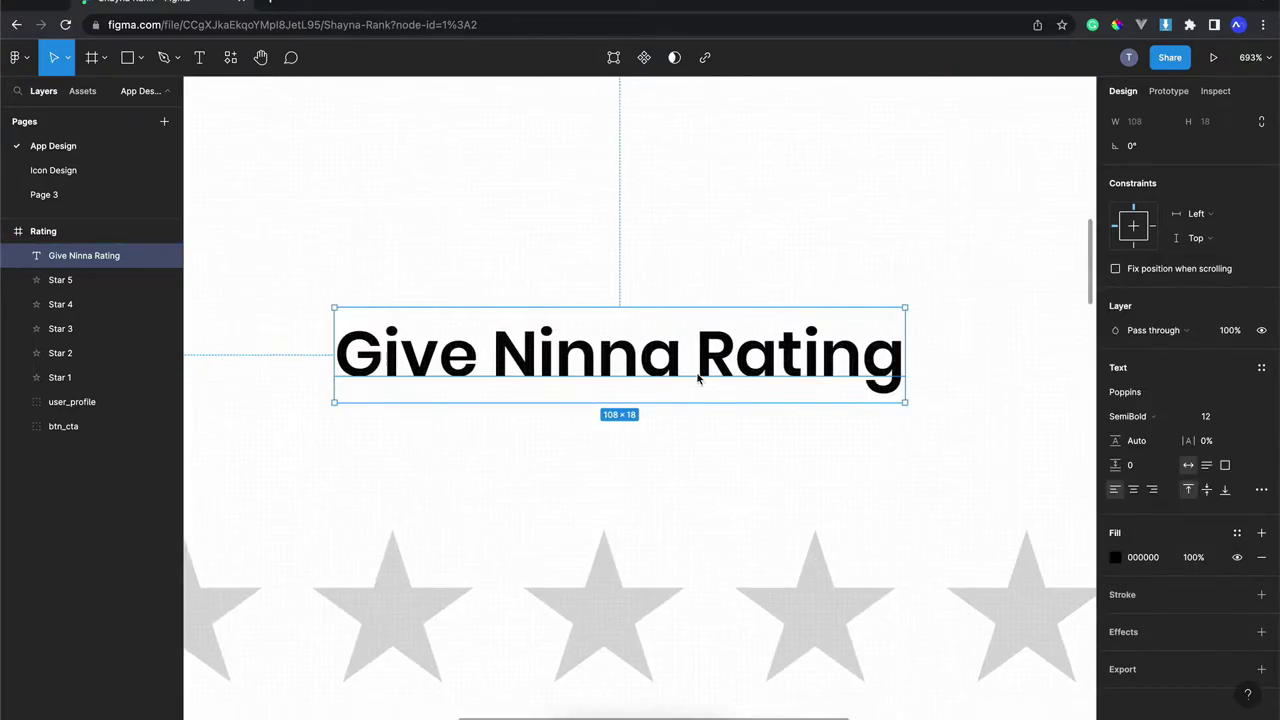
scroll(698, 378, "left", 1)
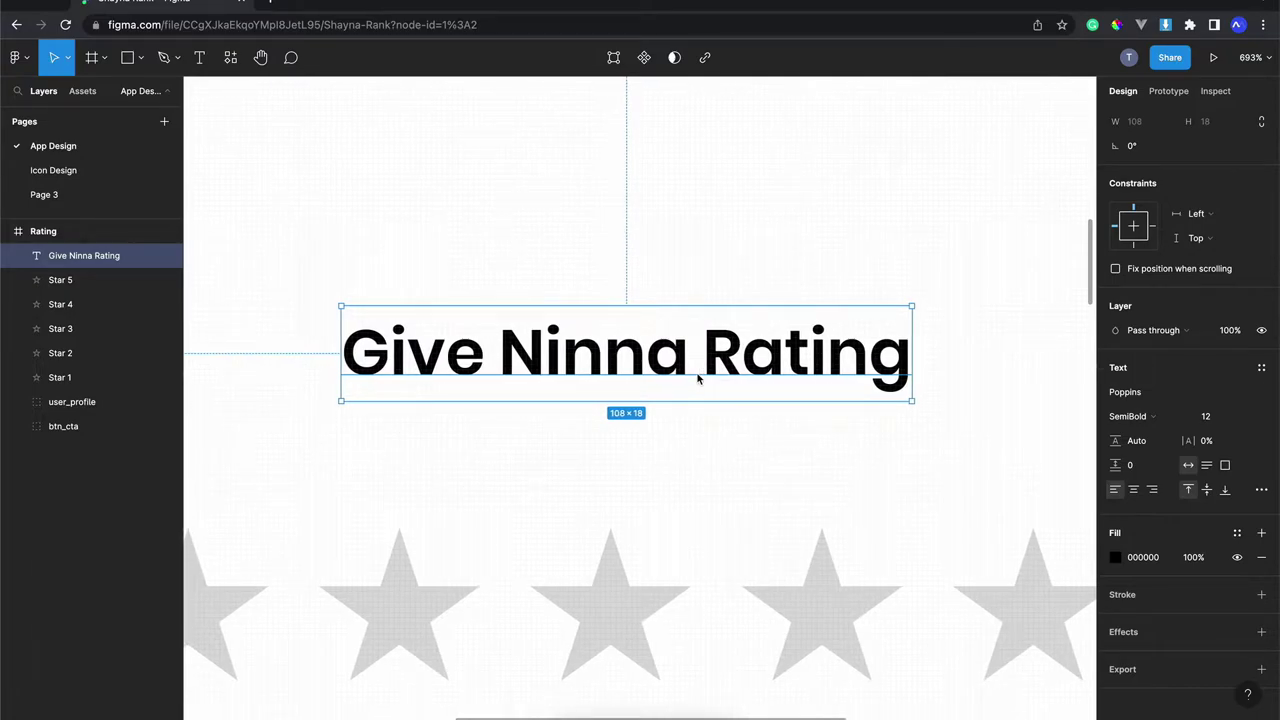
mouse_move(731, 358)
scroll(758, 350, "left", 2)
scroll(758, 350, "left", 3)
scroll(737, 357, "down", 3)
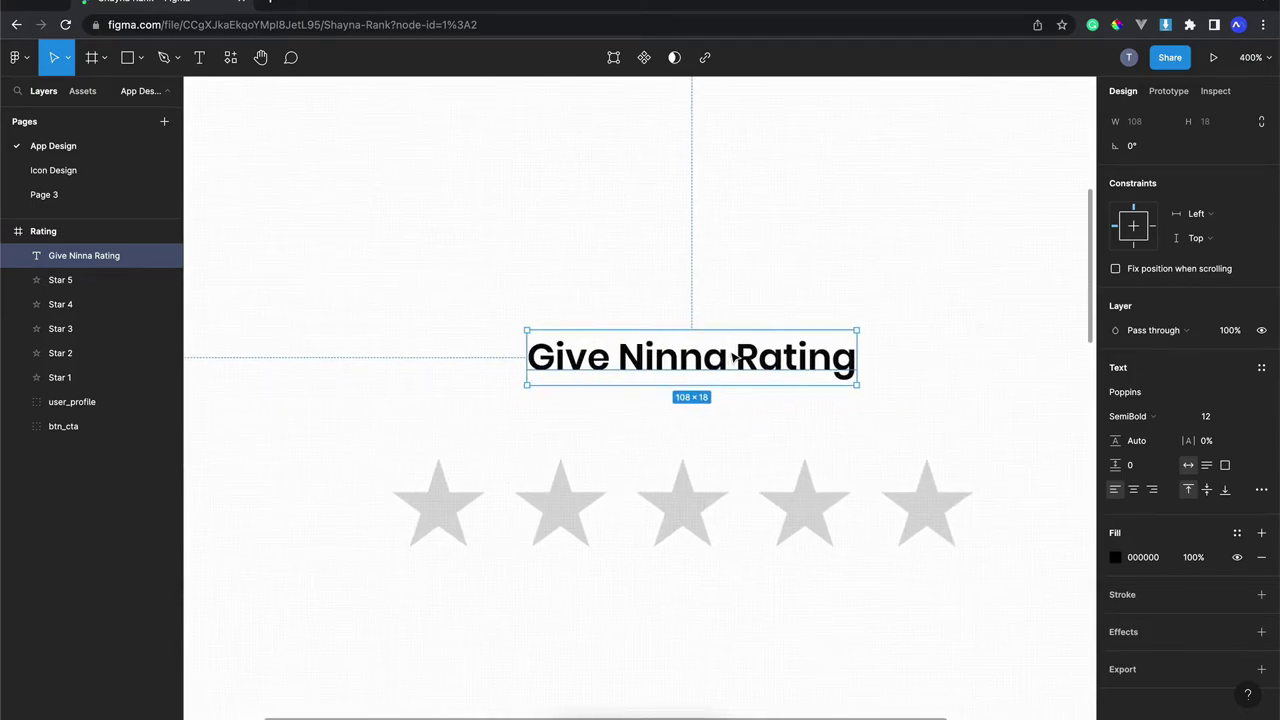
scroll(737, 357, "up", 3)
double_click(745, 350)
scroll(745, 350, "left", 2)
left_click(745, 350)
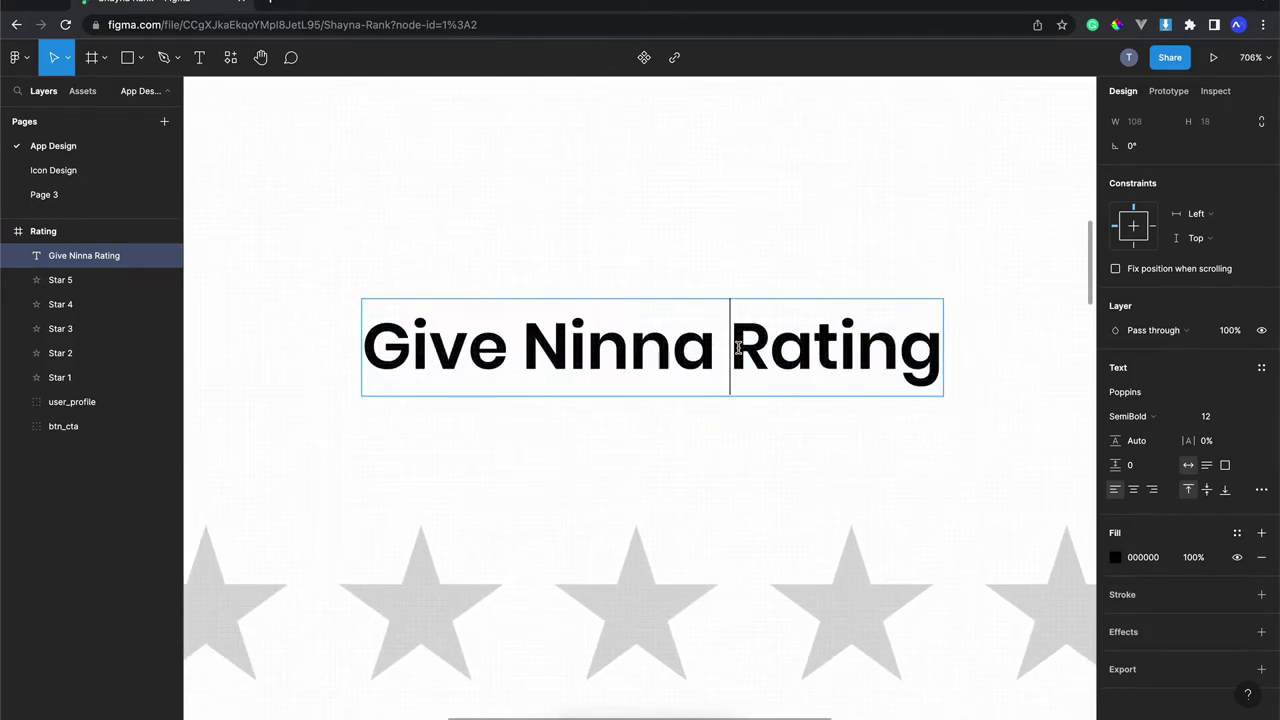
key("BackSpace")
key("Return")
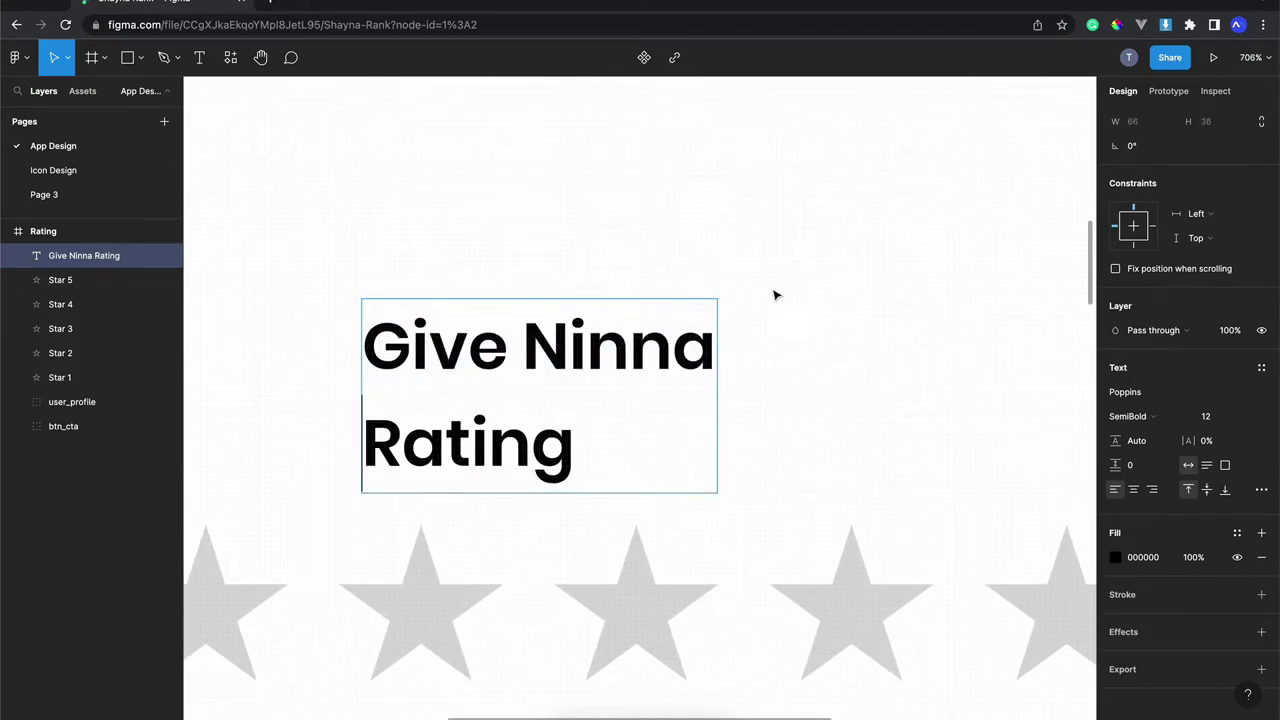
key("Escape")
Step: Move the heading up and raise its line height to 188%, then clear the value
left_click_drag(596, 329, 585, 238)
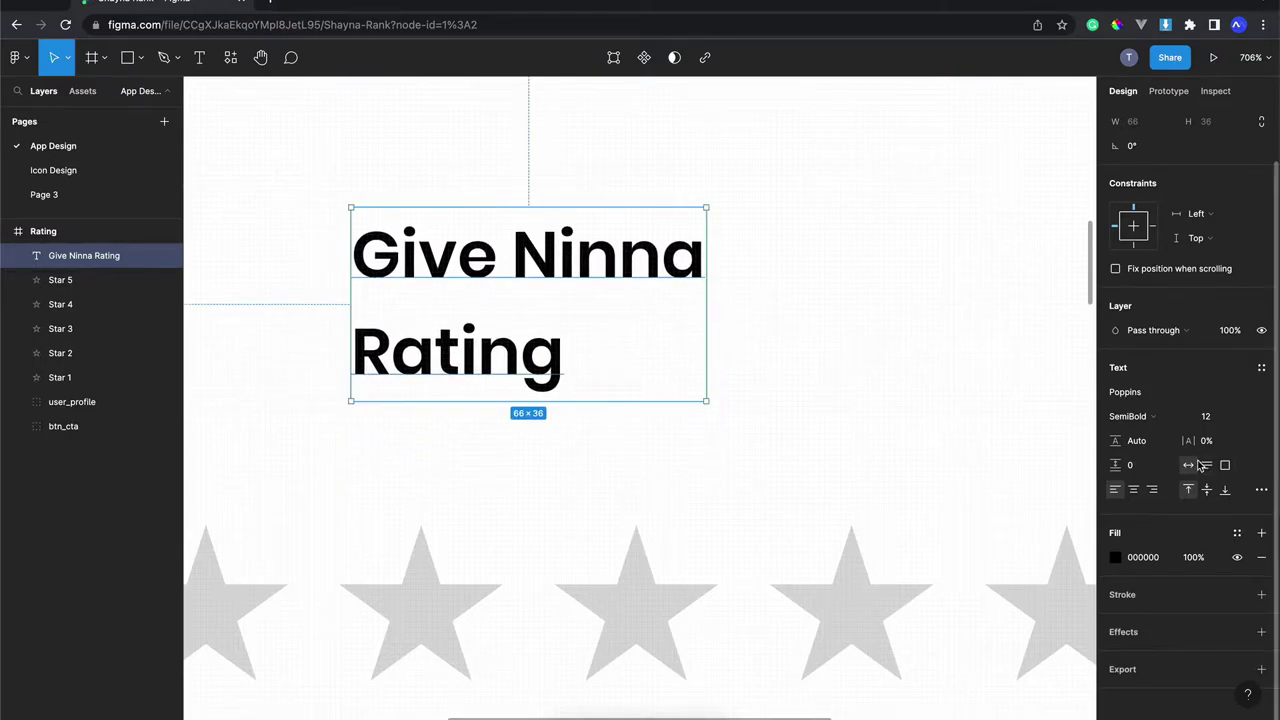
left_click_drag(1117, 441, 1071, 447)
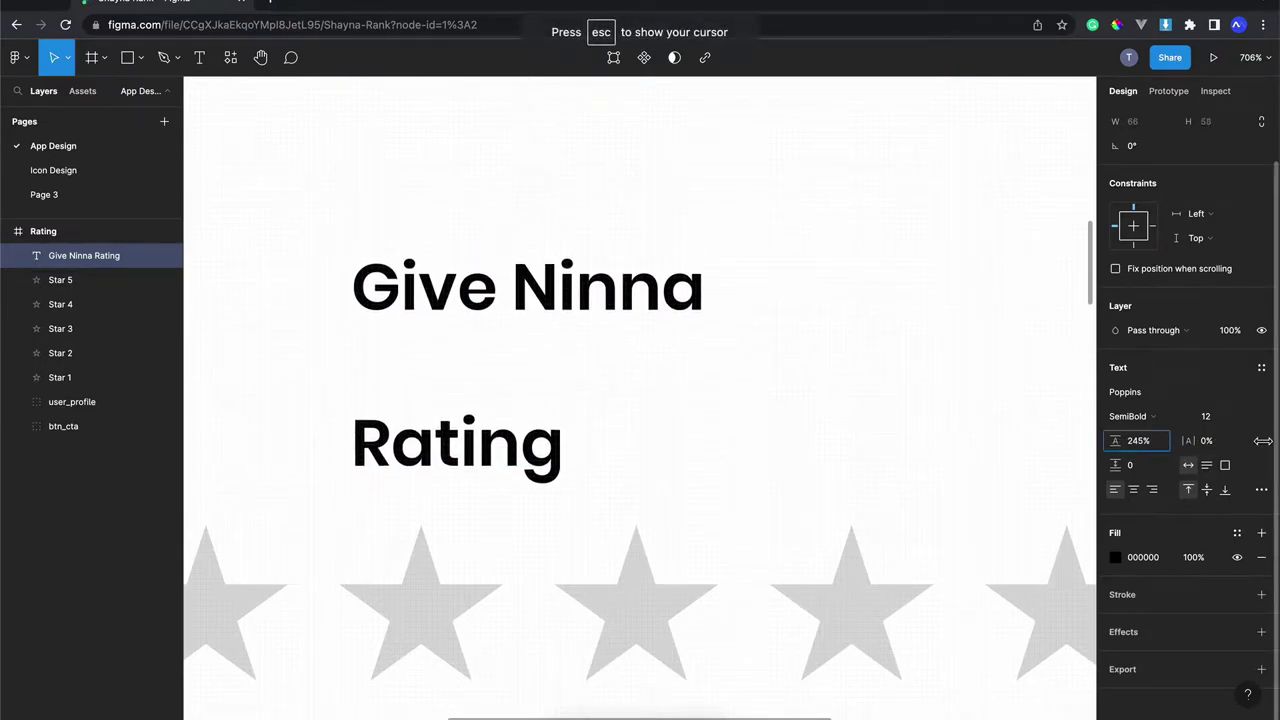
left_click(1153, 447)
key("BackSpace")
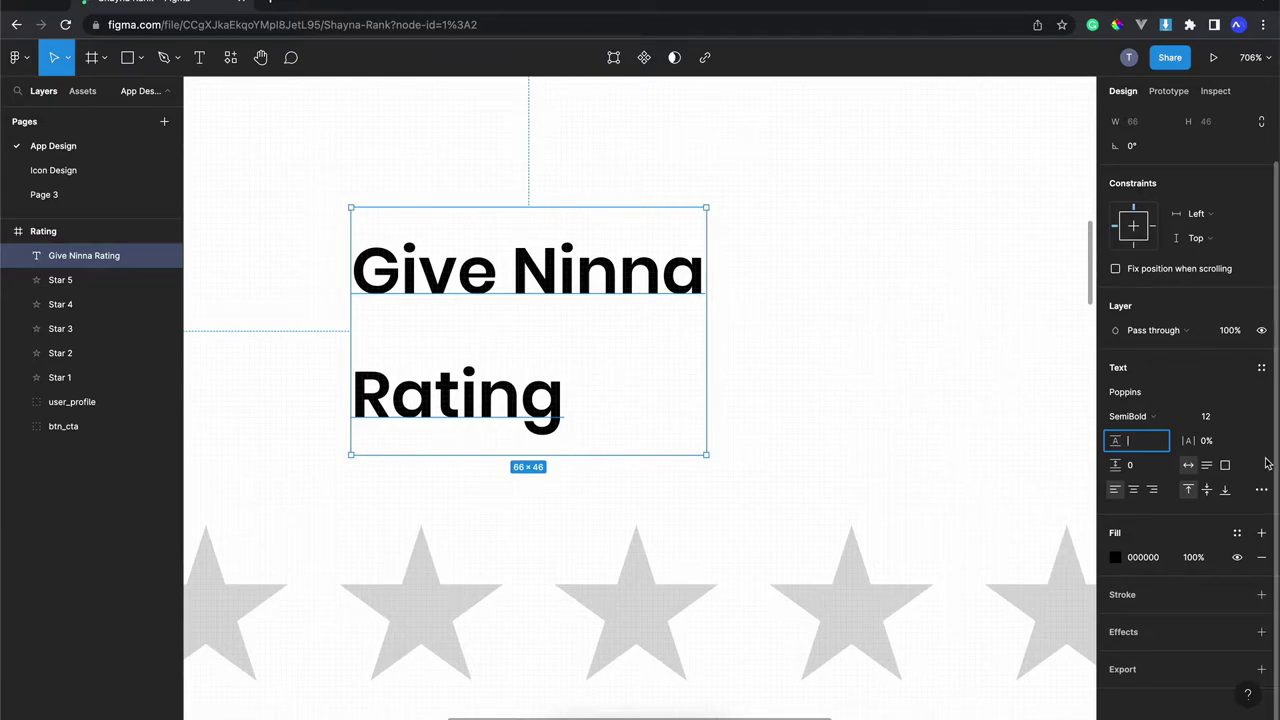
Step: Give the heading font size 18 and line height 32, and place it just above the stars
left_click(1220, 418)
type("18")
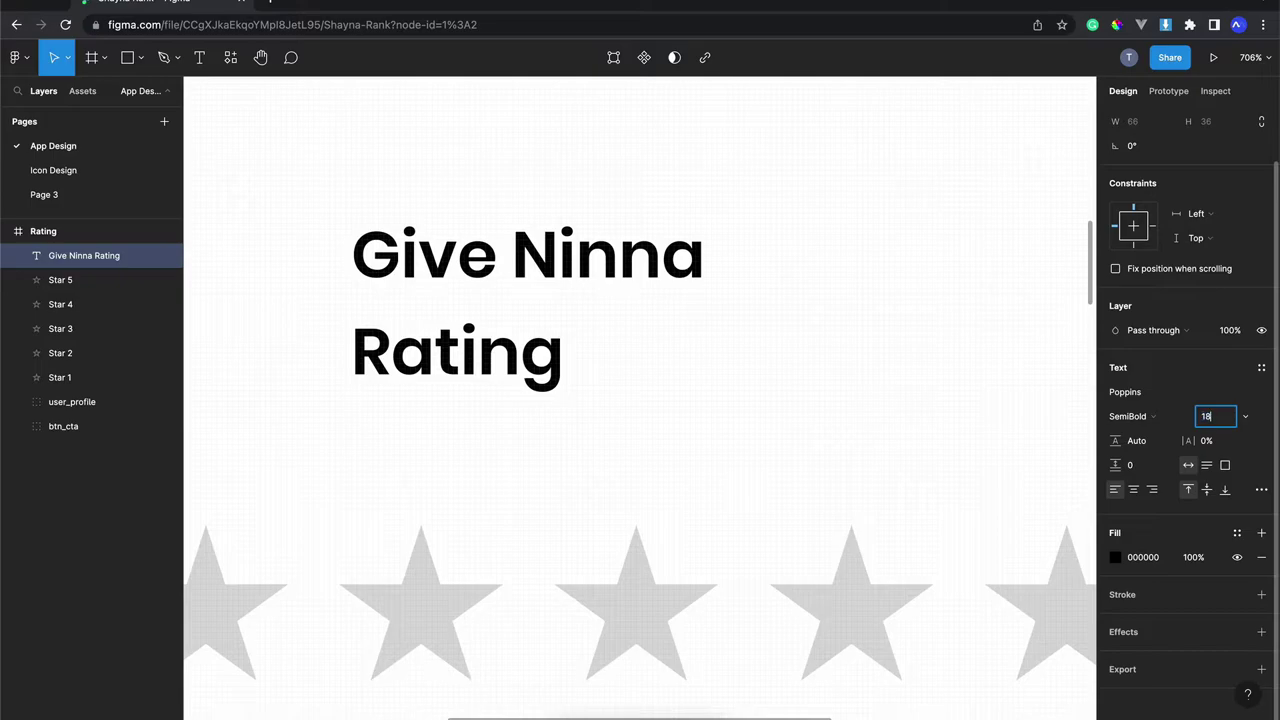
key("Return")
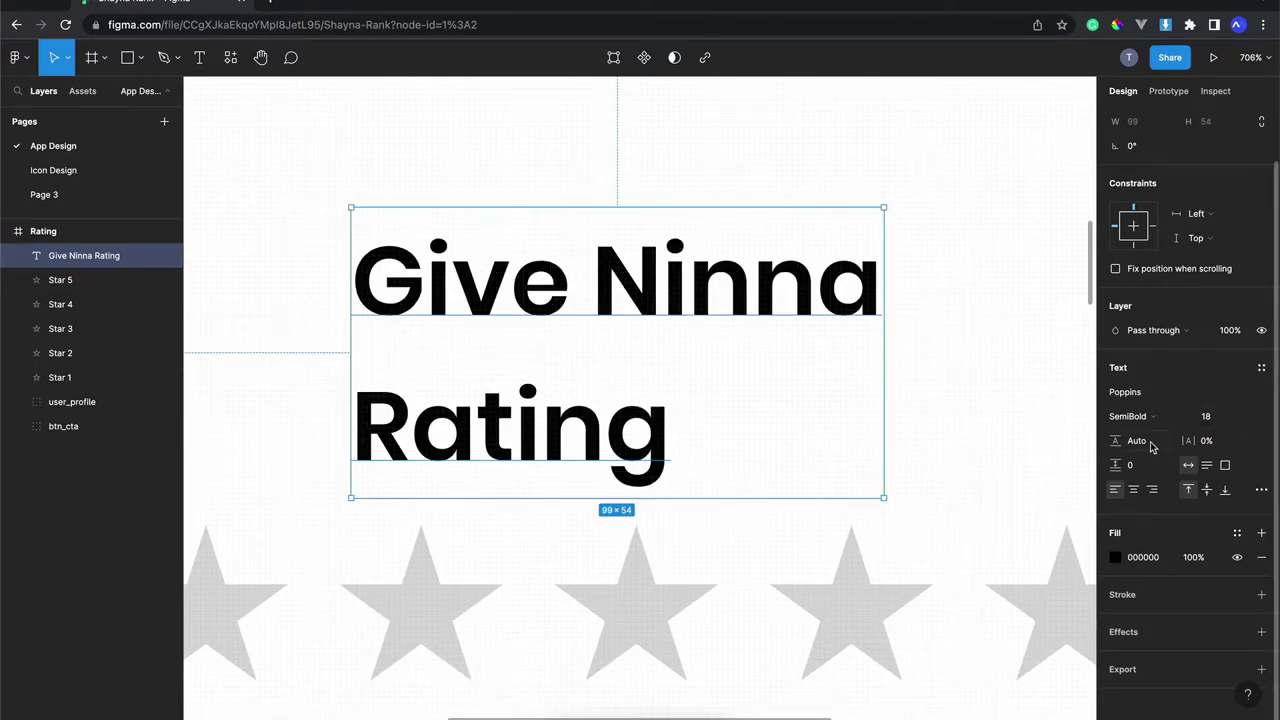
left_click(1150, 447)
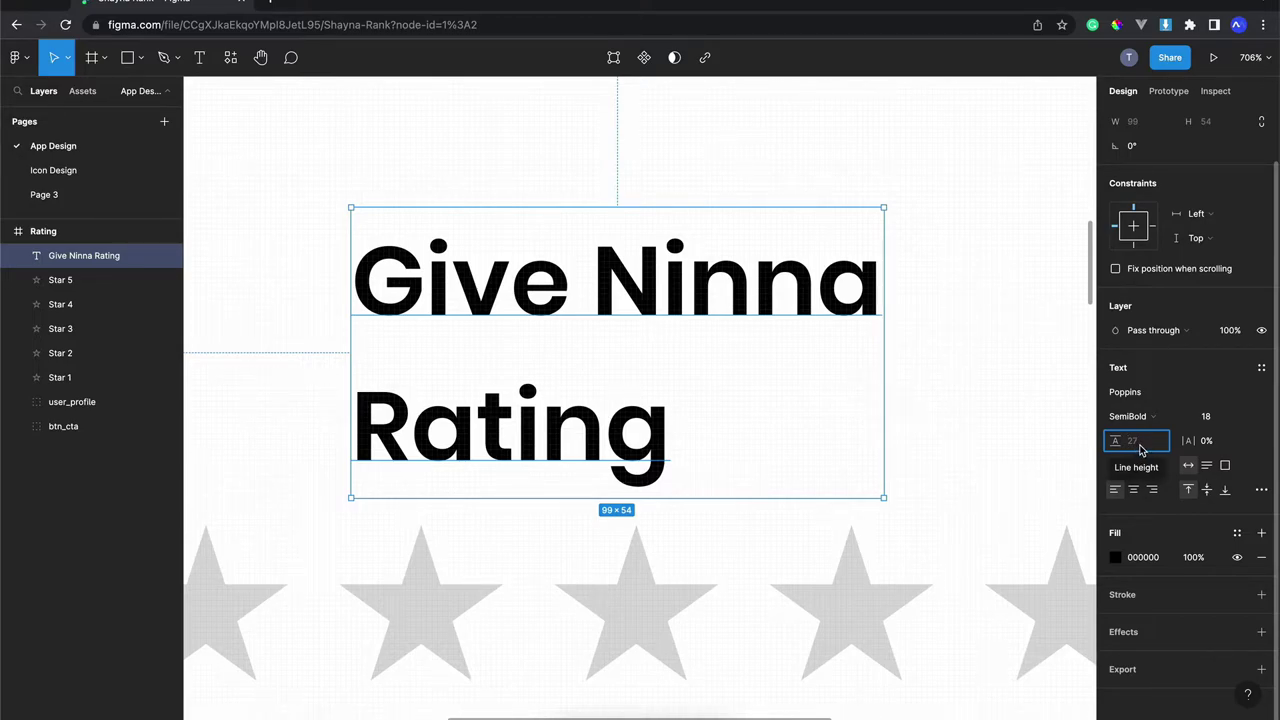
type("32")
key("Return")
scroll(740, 408, "down", 5)
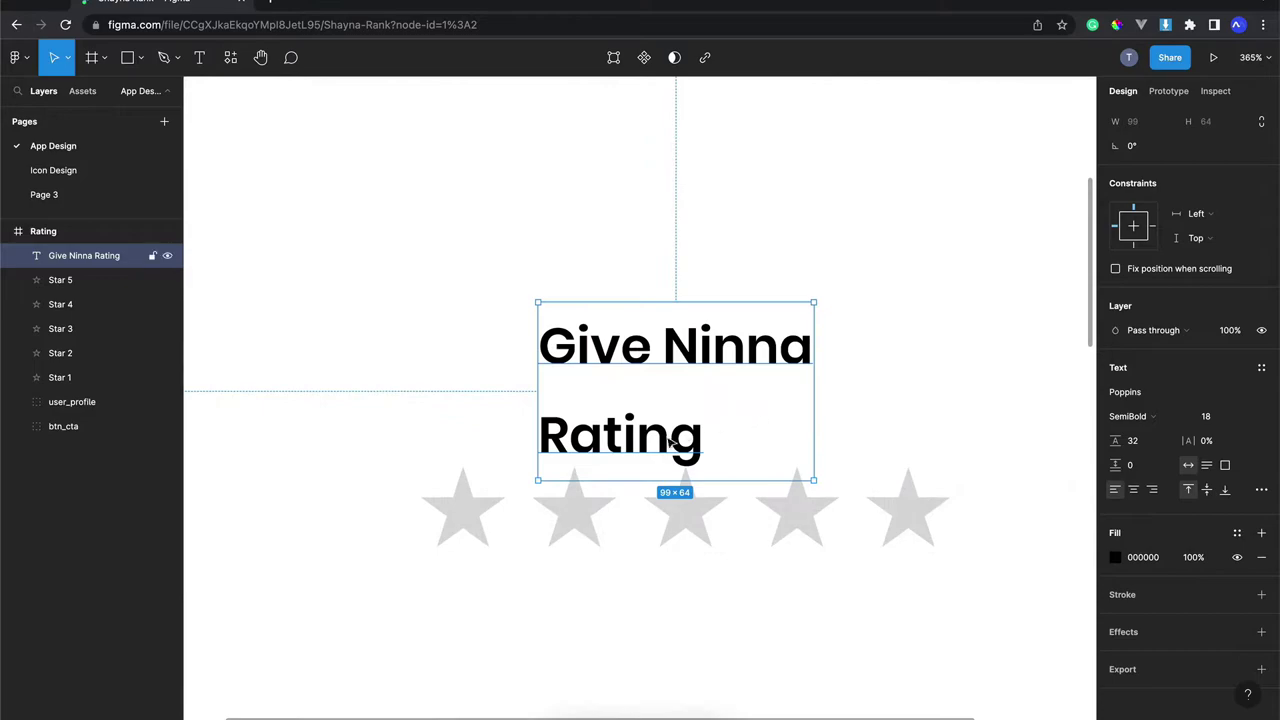
left_click_drag(671, 443, 563, 333)
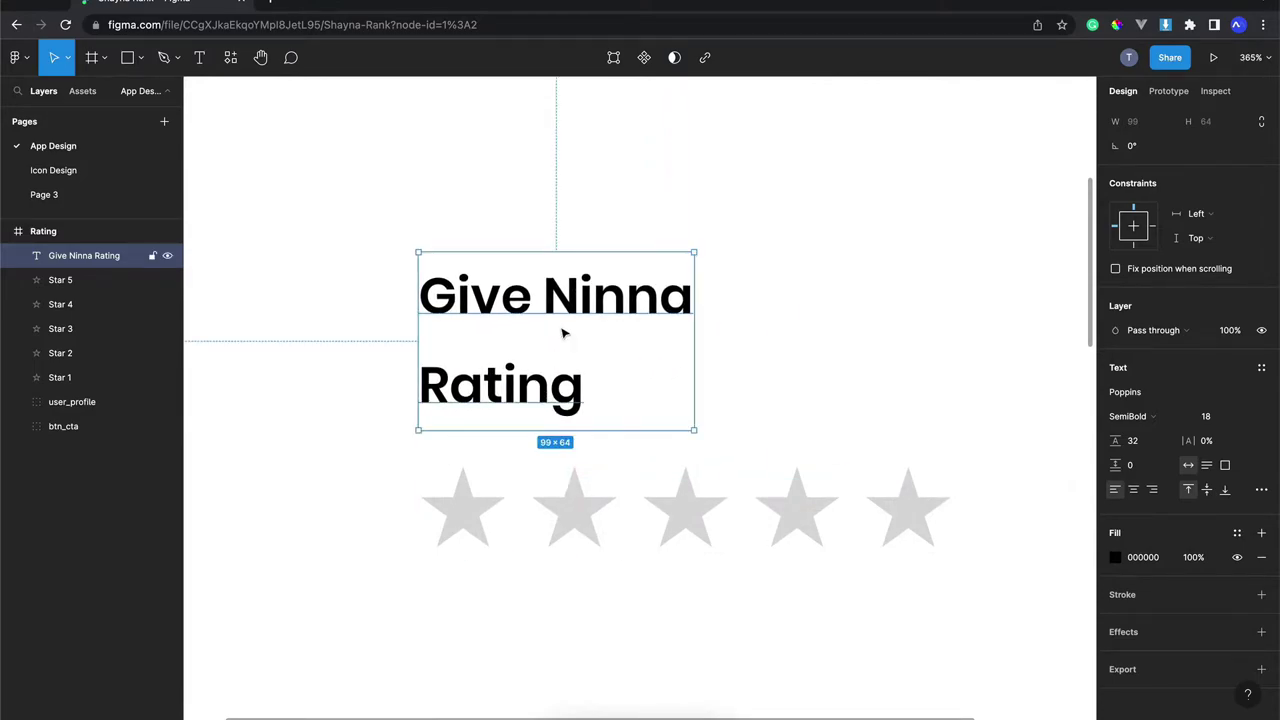
scroll(563, 333, "up", 5, "ctrl")
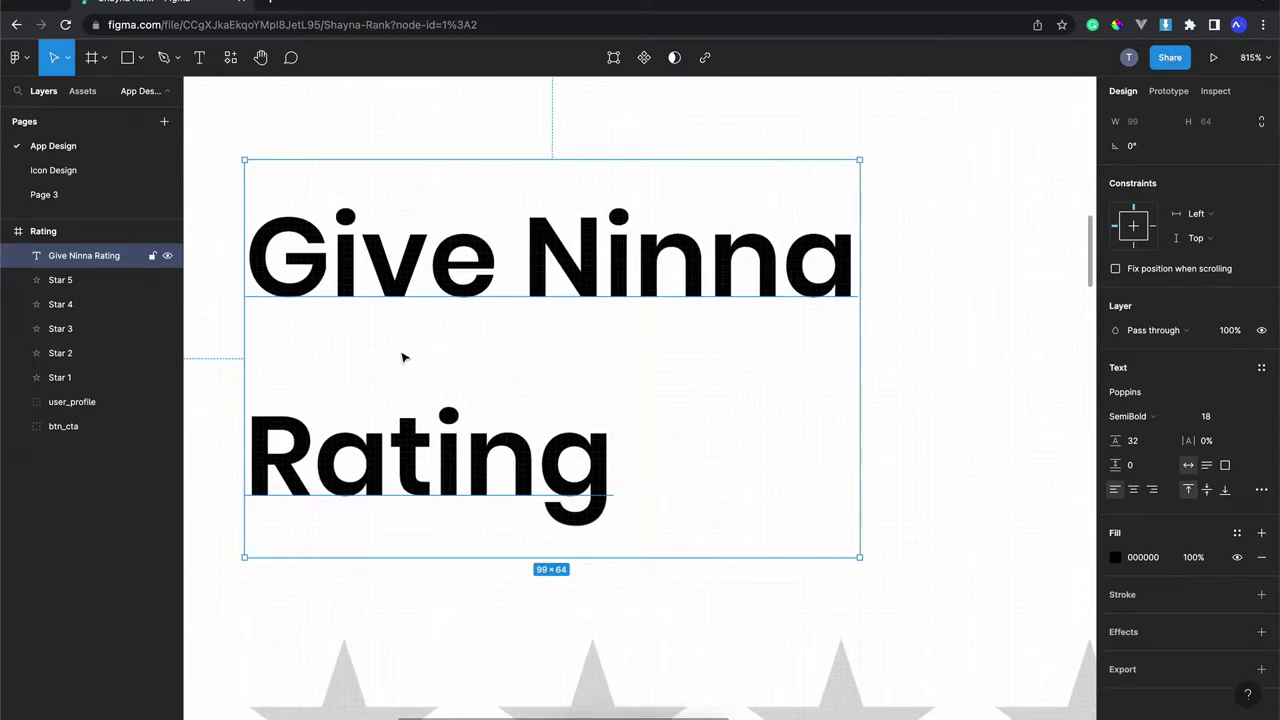
scroll(390, 355, "left", 3)
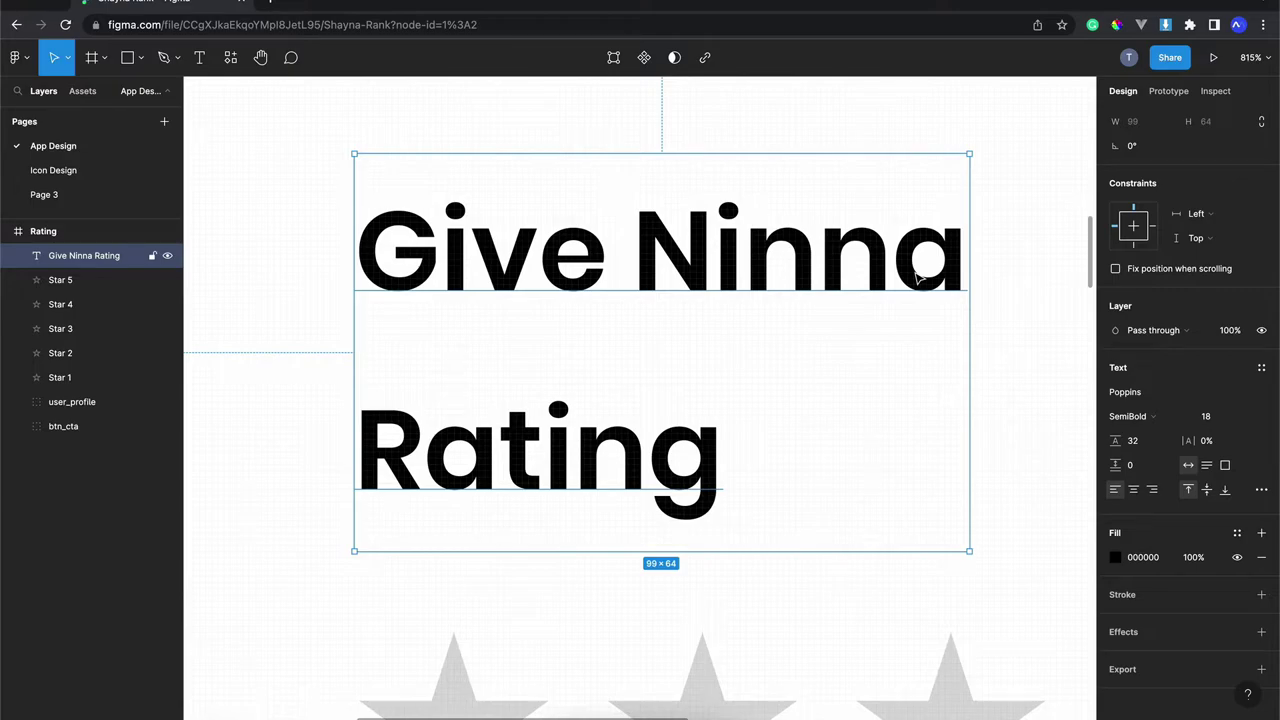
scroll(903, 258, "right", 2)
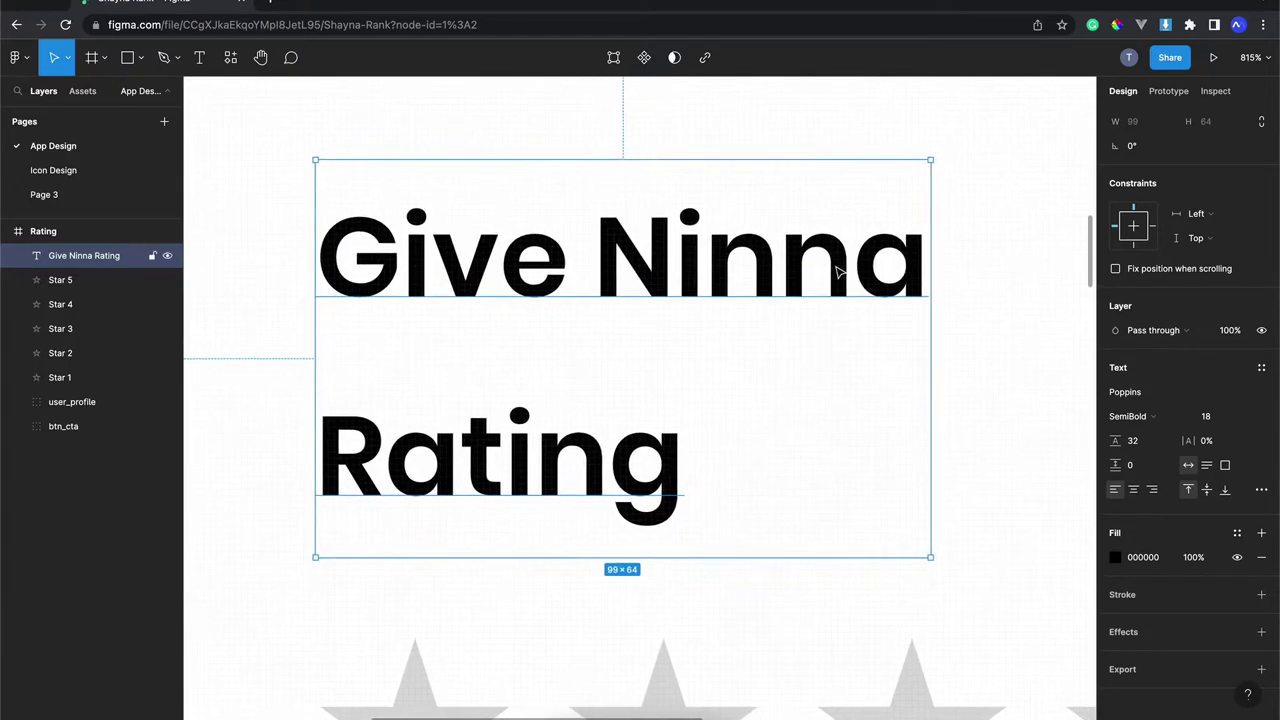
scroll(840, 250, "down", 1)
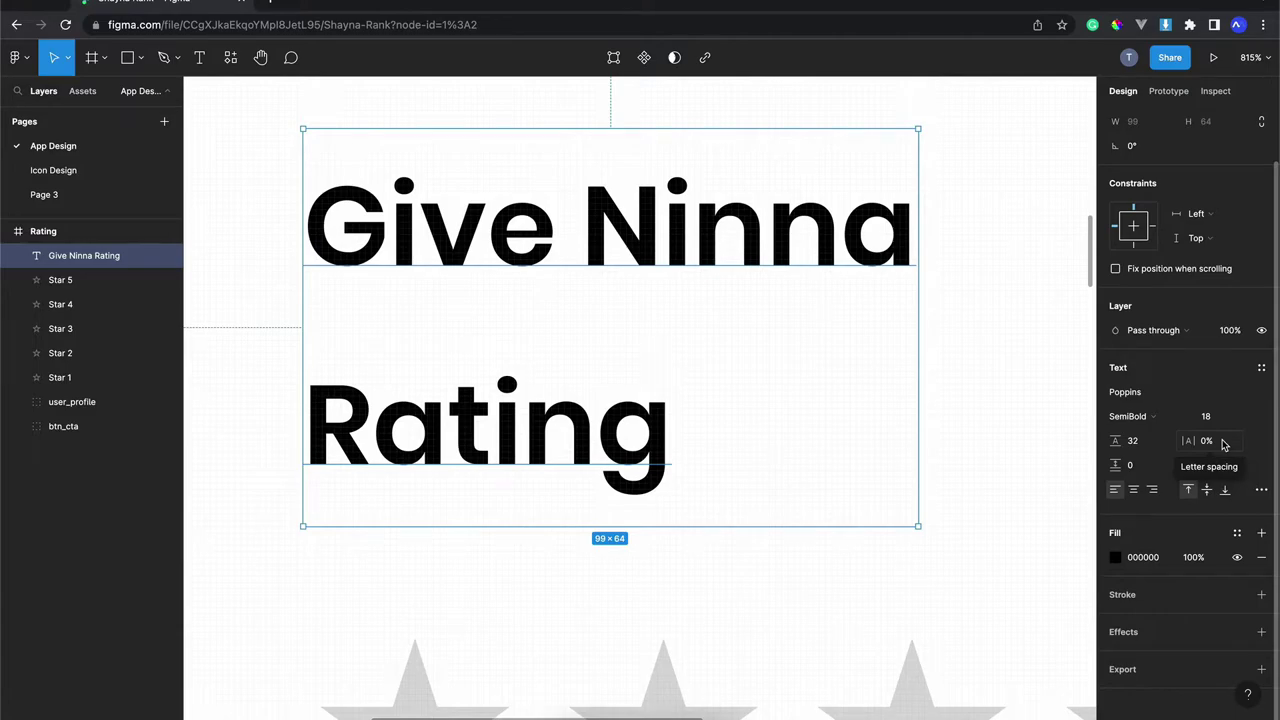
Step: Cycle through font families on the heading, ending on Porter Sans Block
left_click(1150, 394)
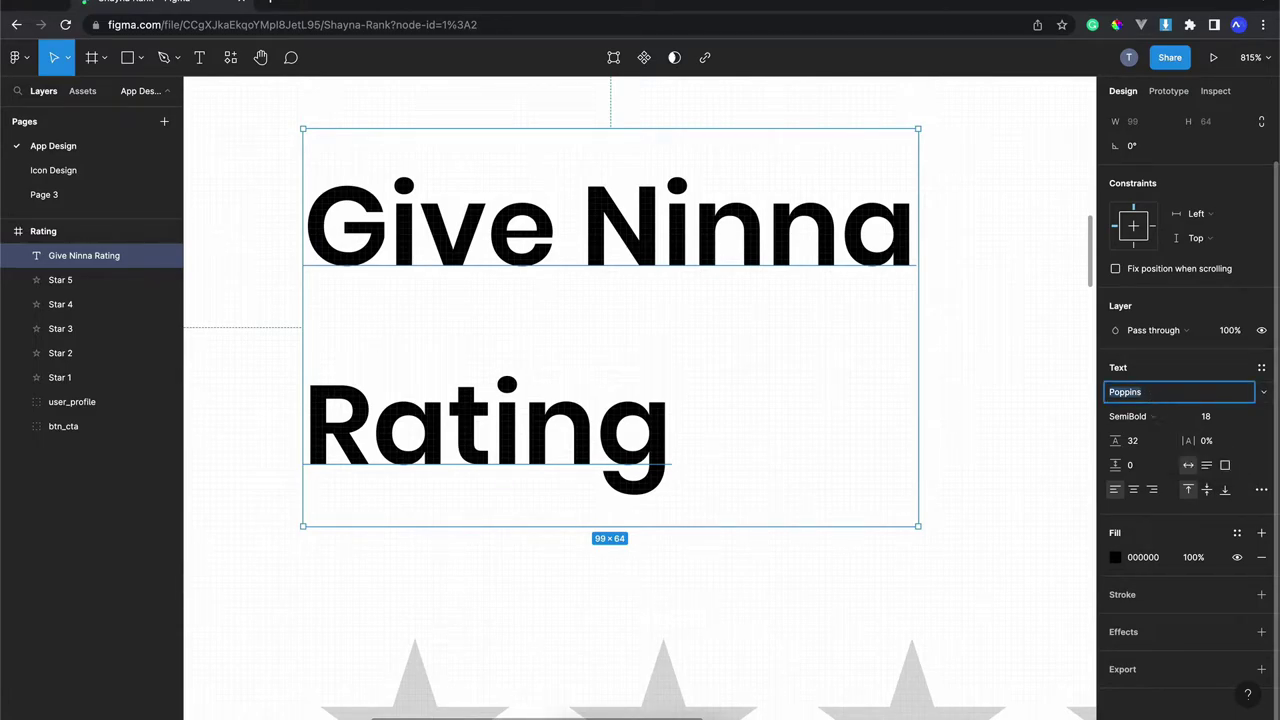
key("Down")
key("Down")
key("Down")
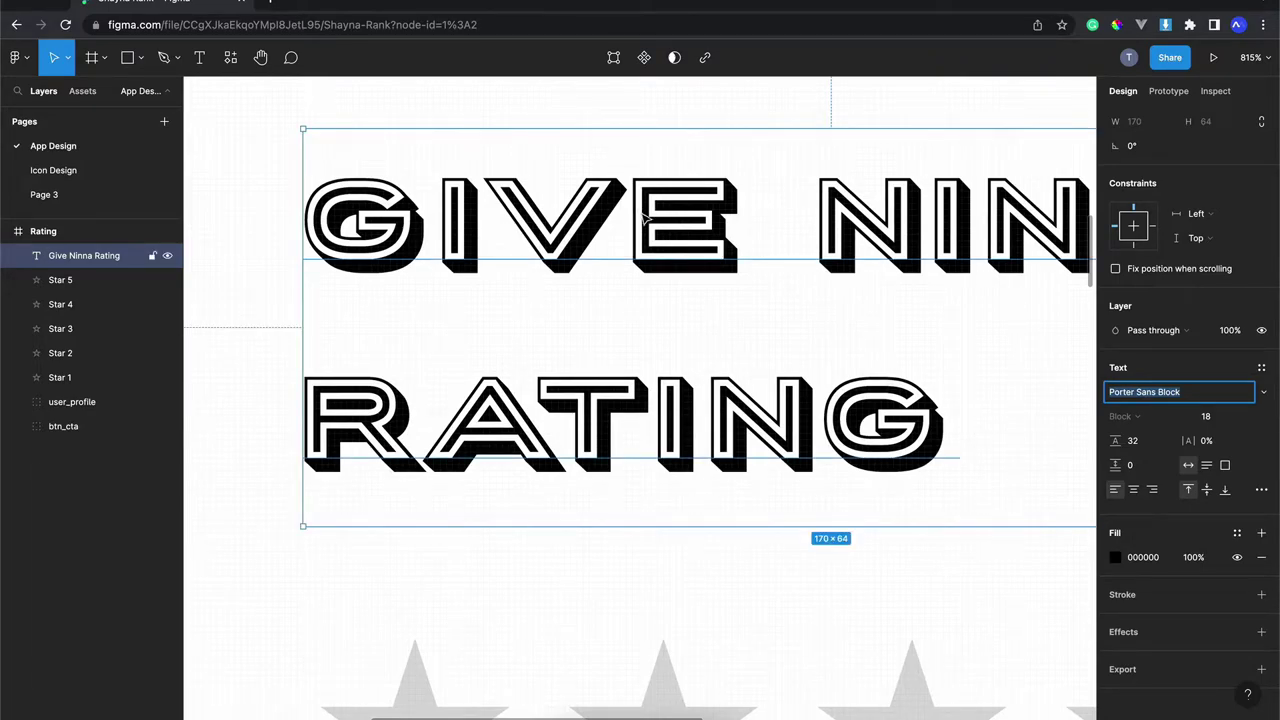
key("Up")
key("Up")
key("Up")
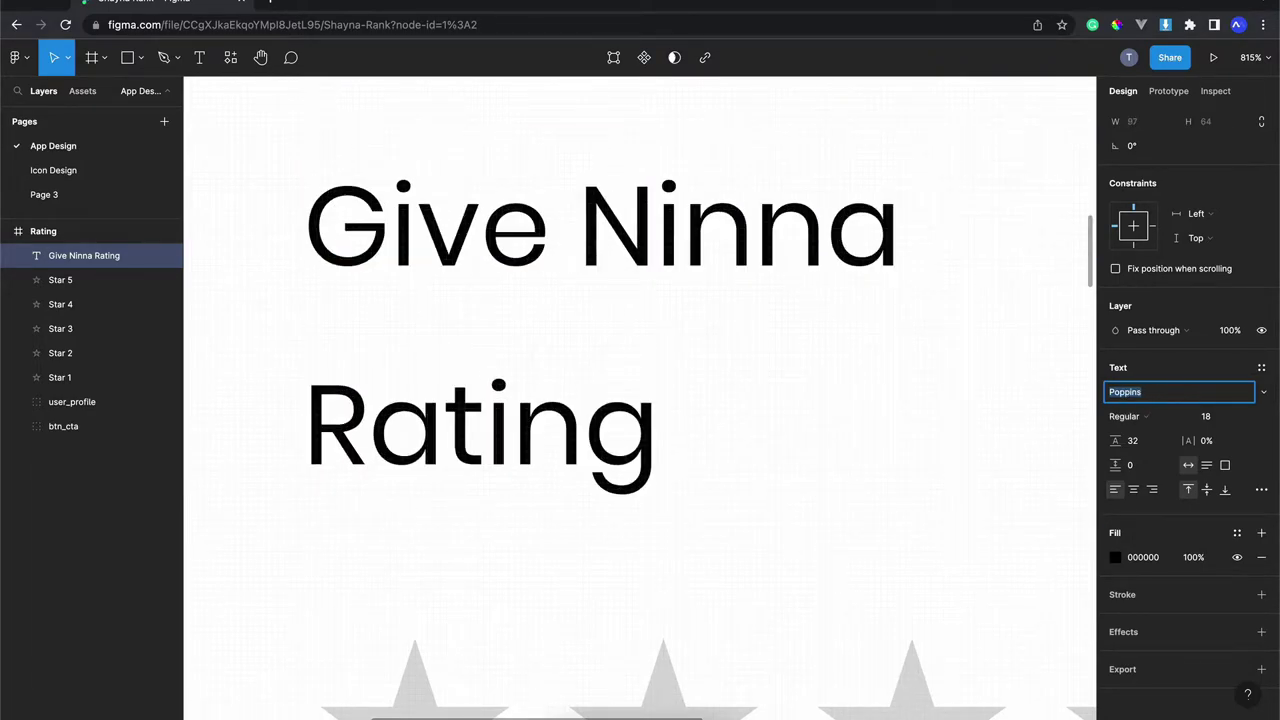
key("Down")
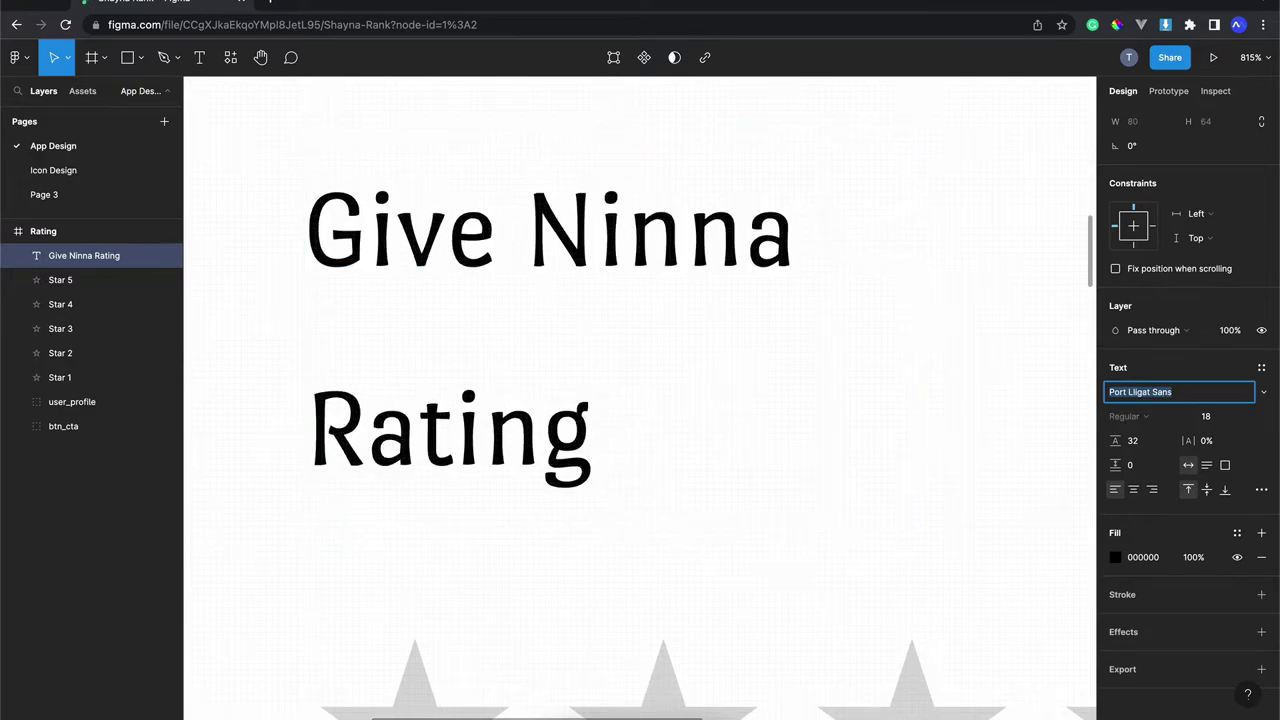
key("Down")
key("Down")
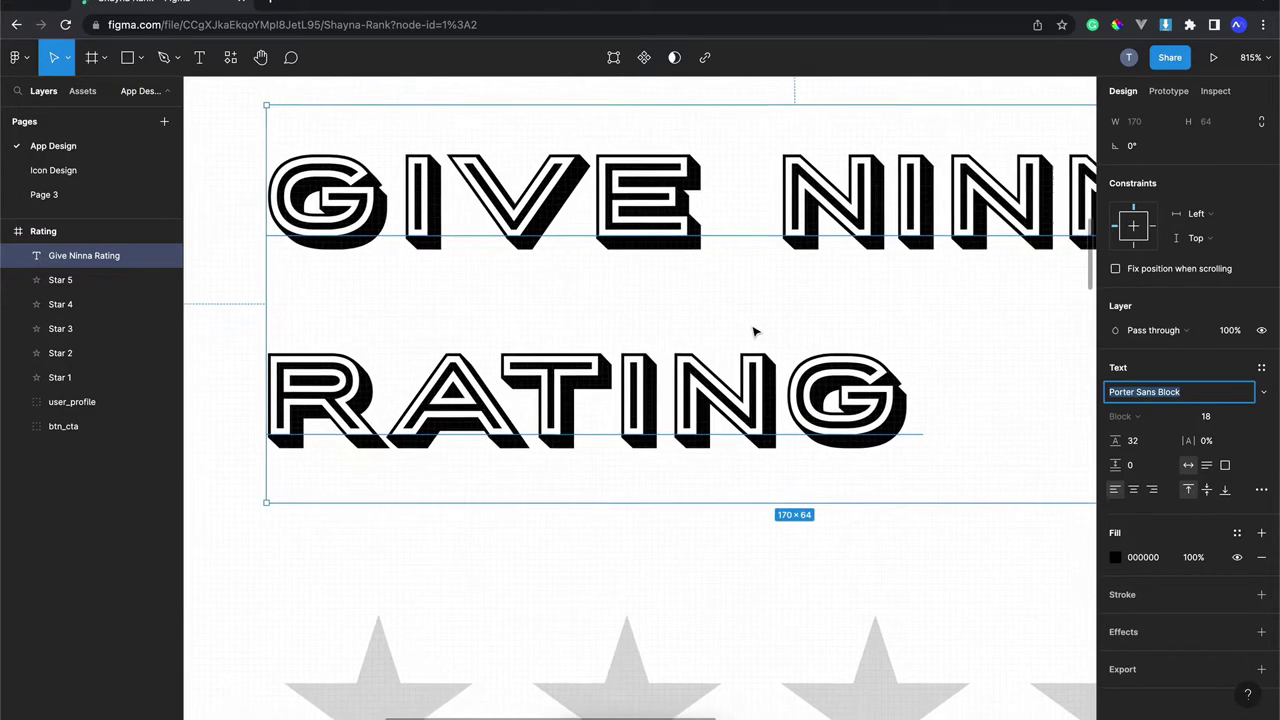
Step: Pan the canvas and reselect the Porter Sans Block heading
scroll(755, 332, "right", 3)
scroll(755, 332, "left", 1)
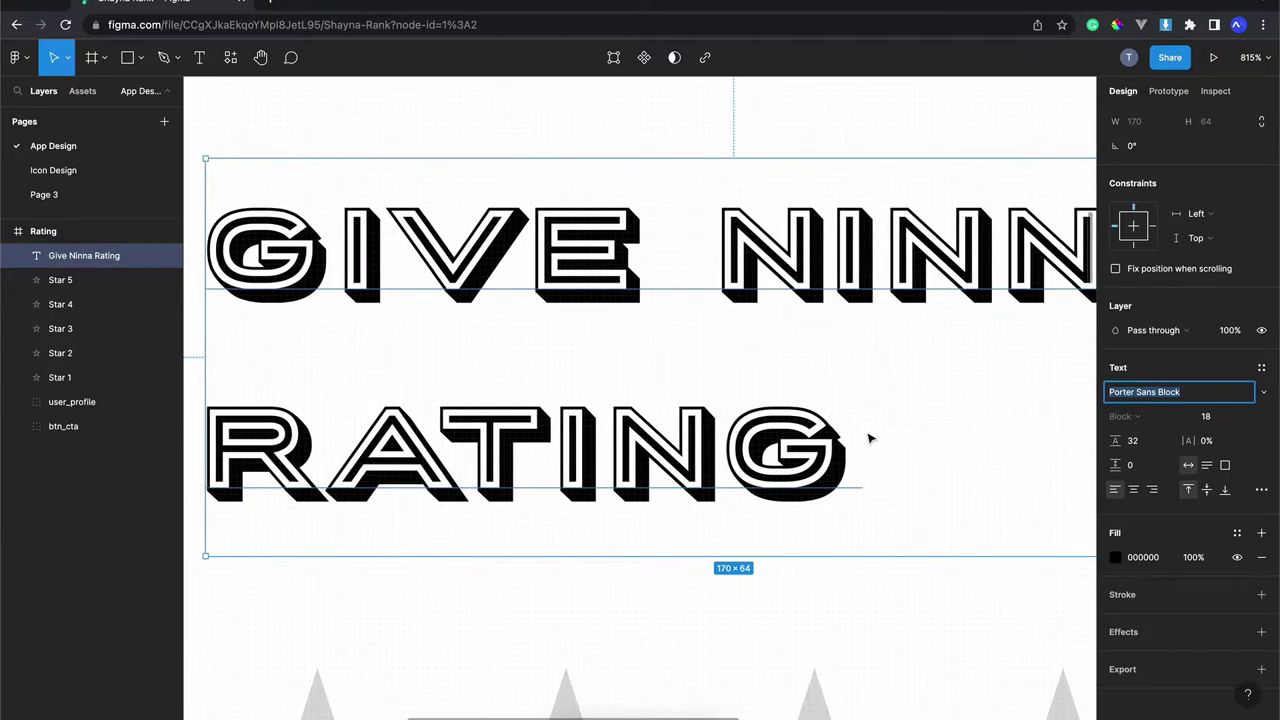
scroll(866, 437, "left", 2)
scroll(1037, 409, "down", 1)
scroll(805, 425, "right", 1)
scroll(805, 425, "right", 1)
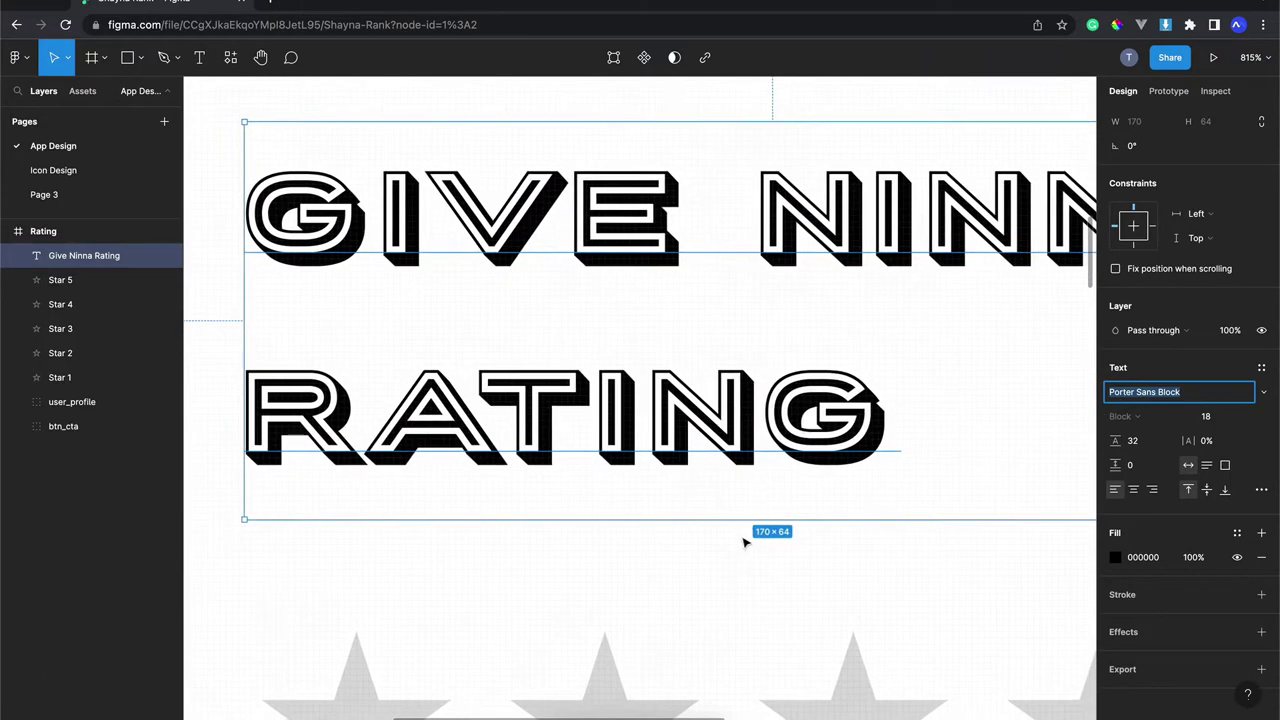
left_click(743, 541)
left_click(718, 413)
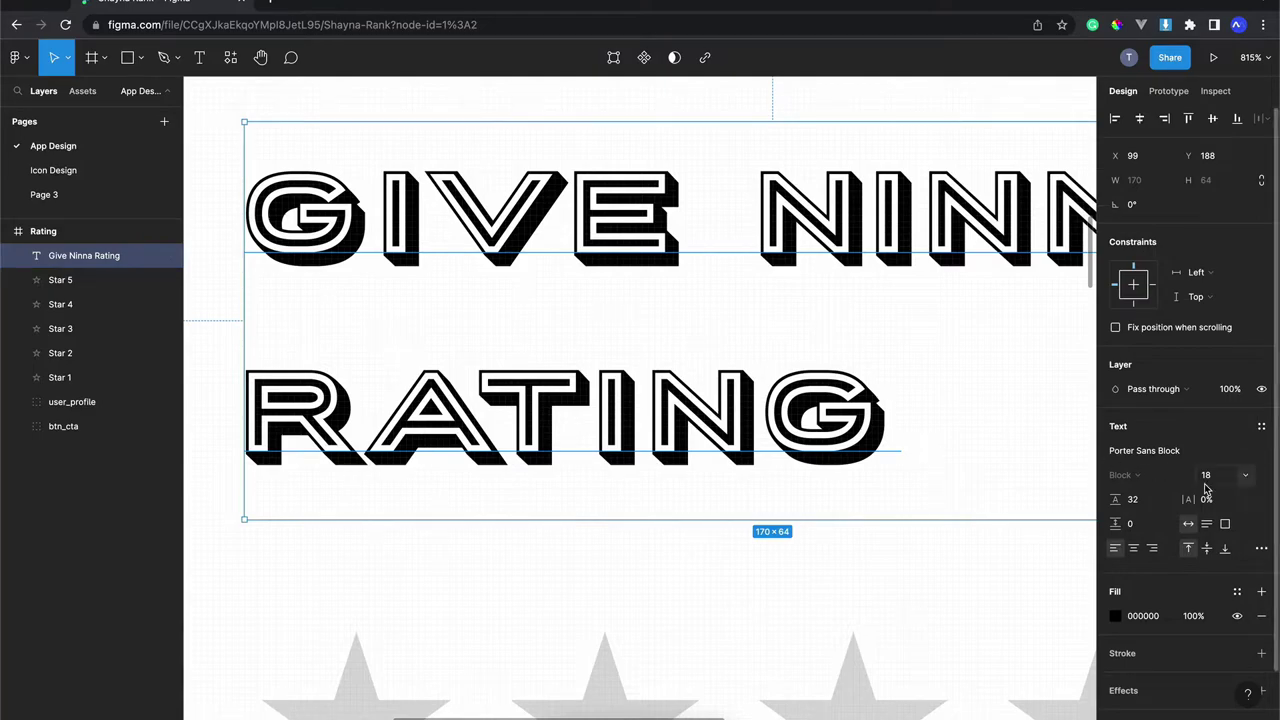
Step: Set the heading's letter spacing to 10% after trying 2%, and review the result
left_click(1232, 499)
type("2")
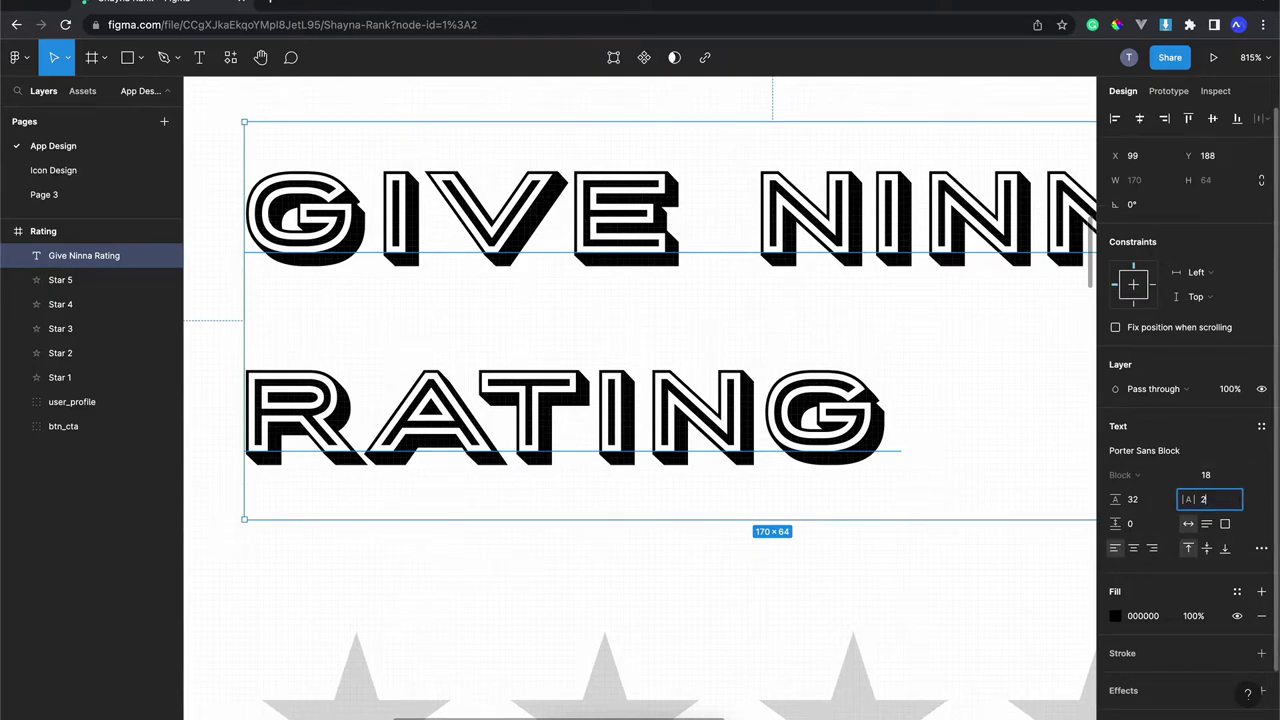
key("Return")
left_click(1232, 499)
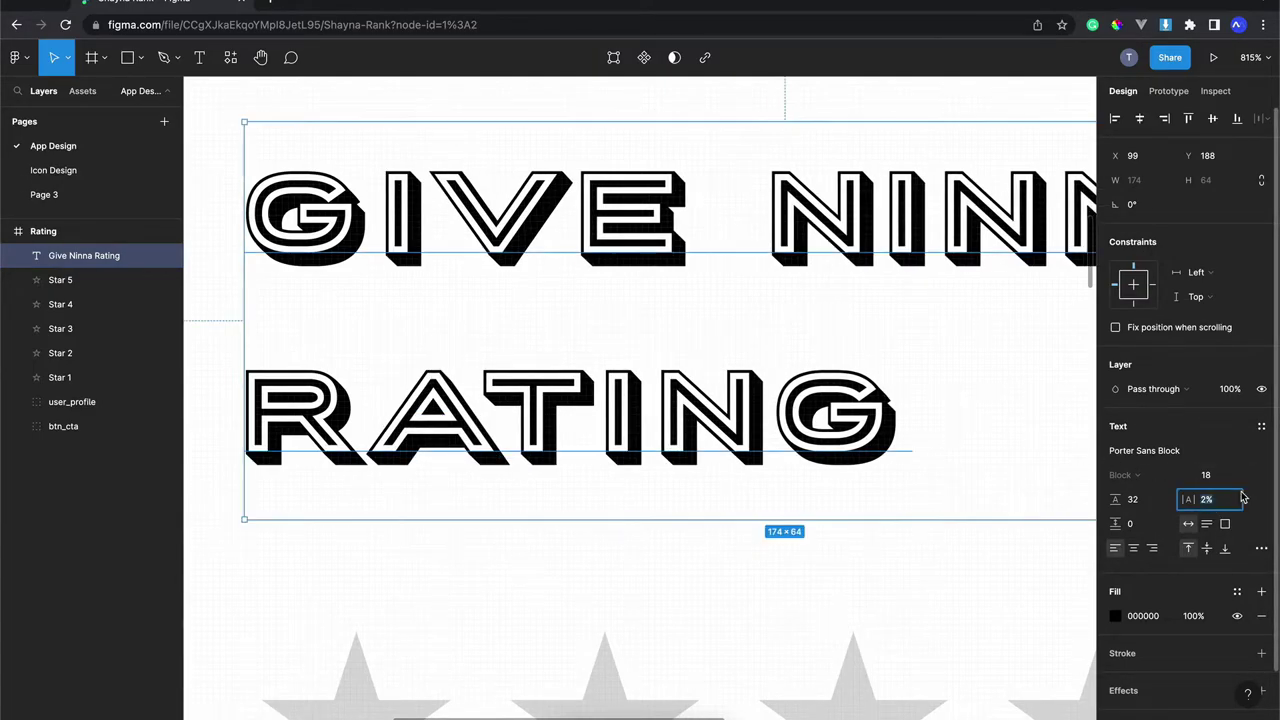
type("10")
key("Return")
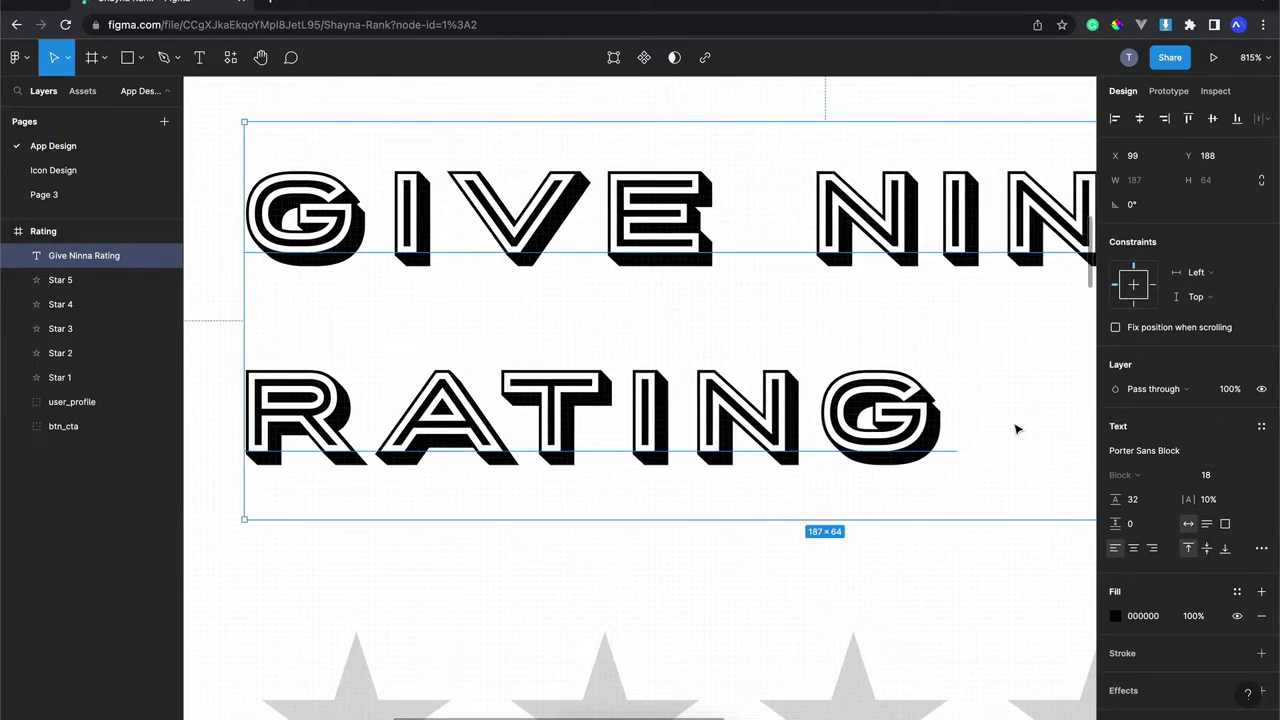
scroll(1016, 430, "down", 5, "ctrl")
scroll(1016, 430, "right", 3)
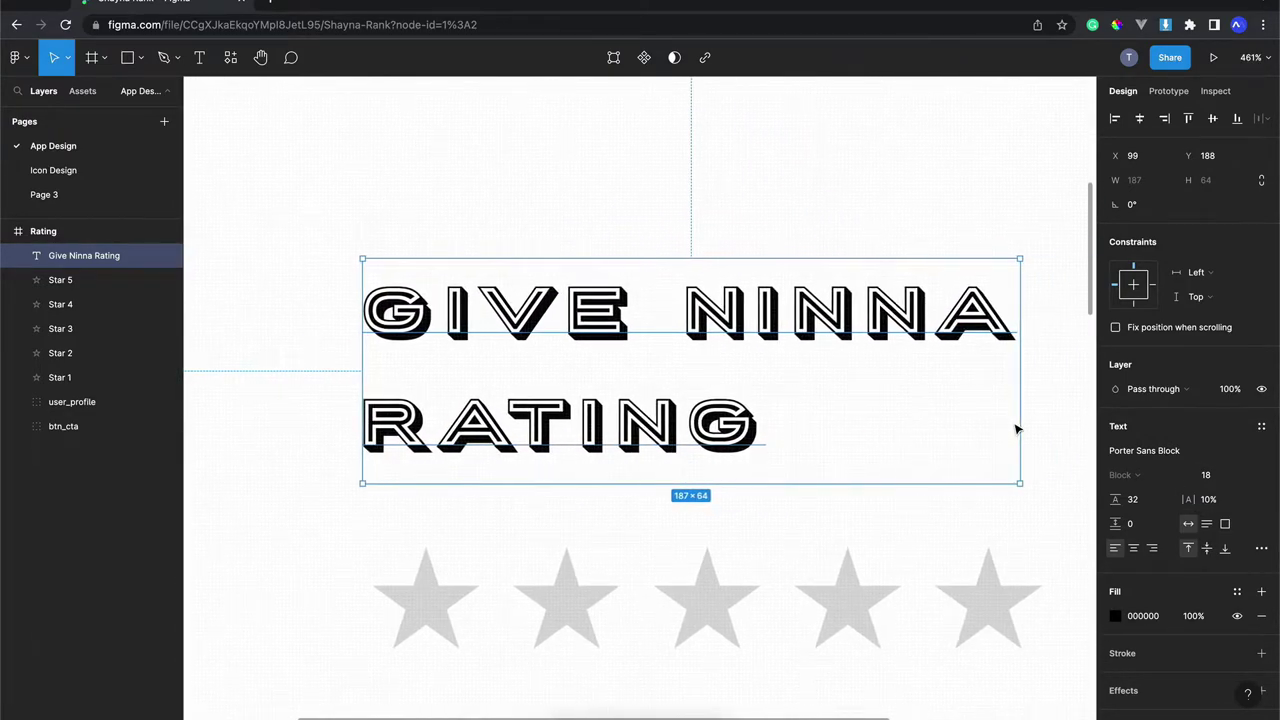
scroll(1016, 430, "down", 1)
scroll(1016, 430, "left", 1)
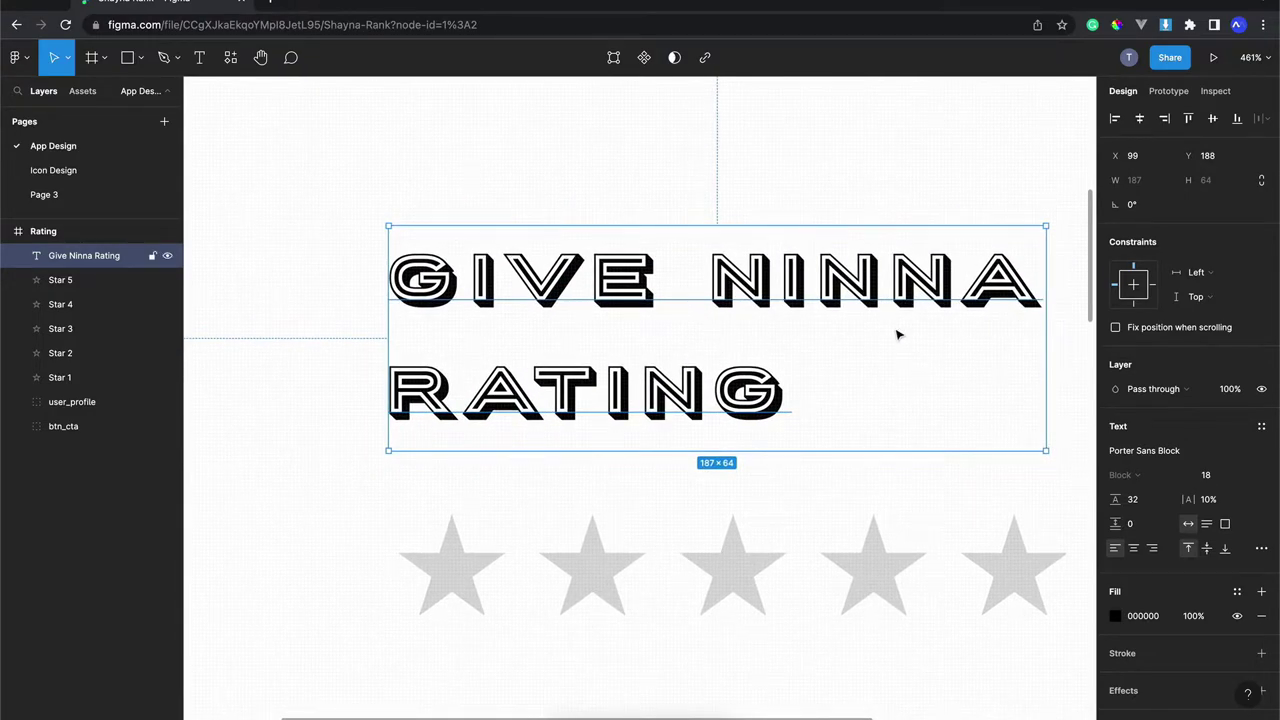
scroll(845, 293, "down", 1)
scroll(845, 293, "right", 1)
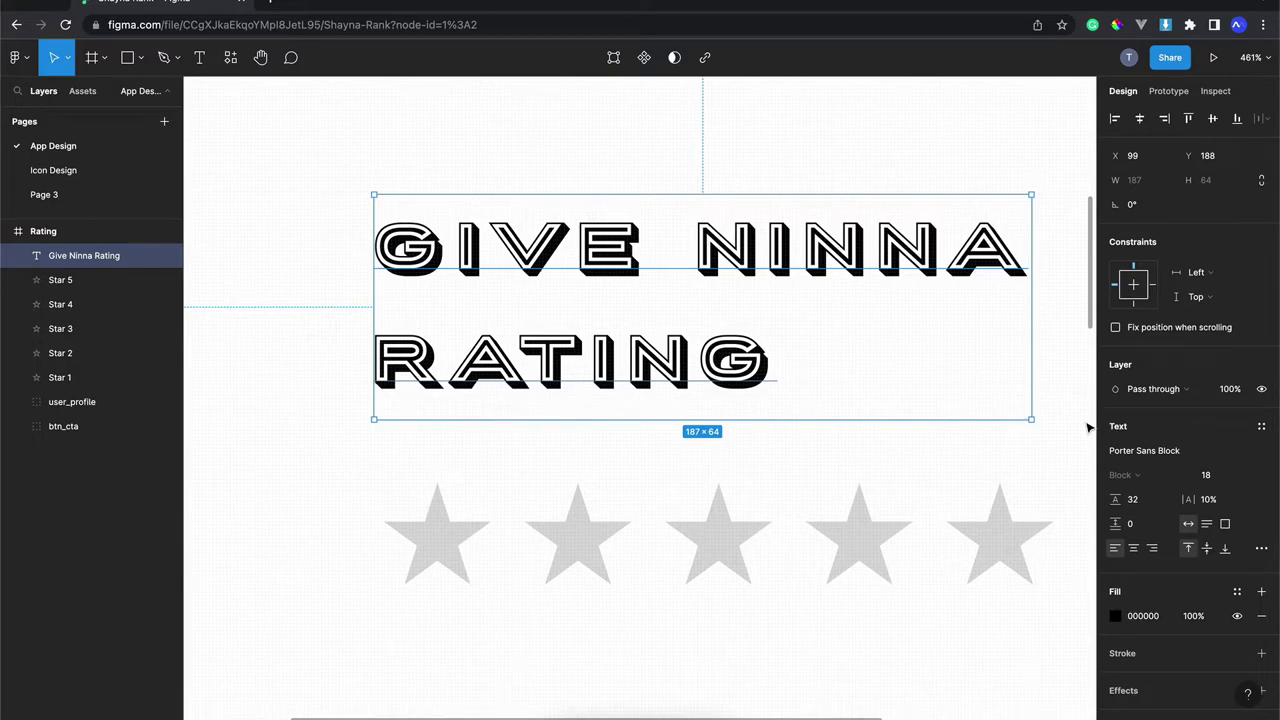
scroll(600, 190, "up", 5)
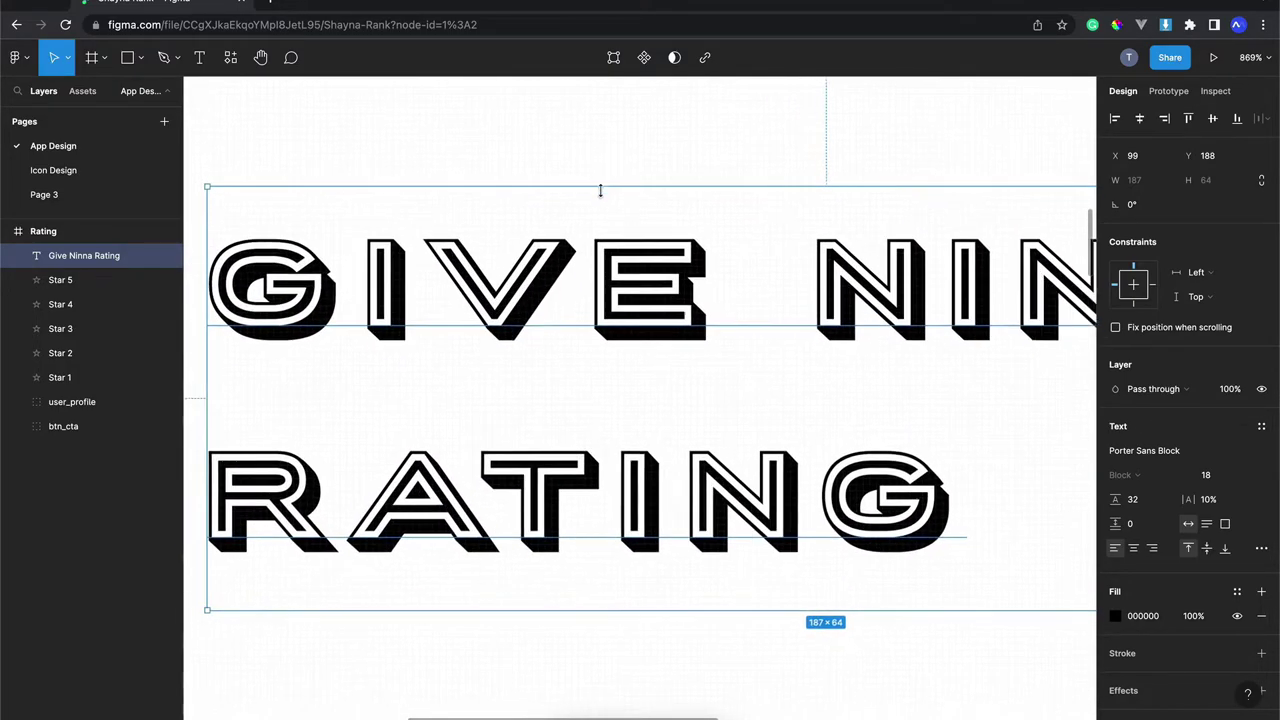
scroll(600, 190, "down", 1)
scroll(603, 539, "right", 2)
scroll(603, 539, "down", 1)
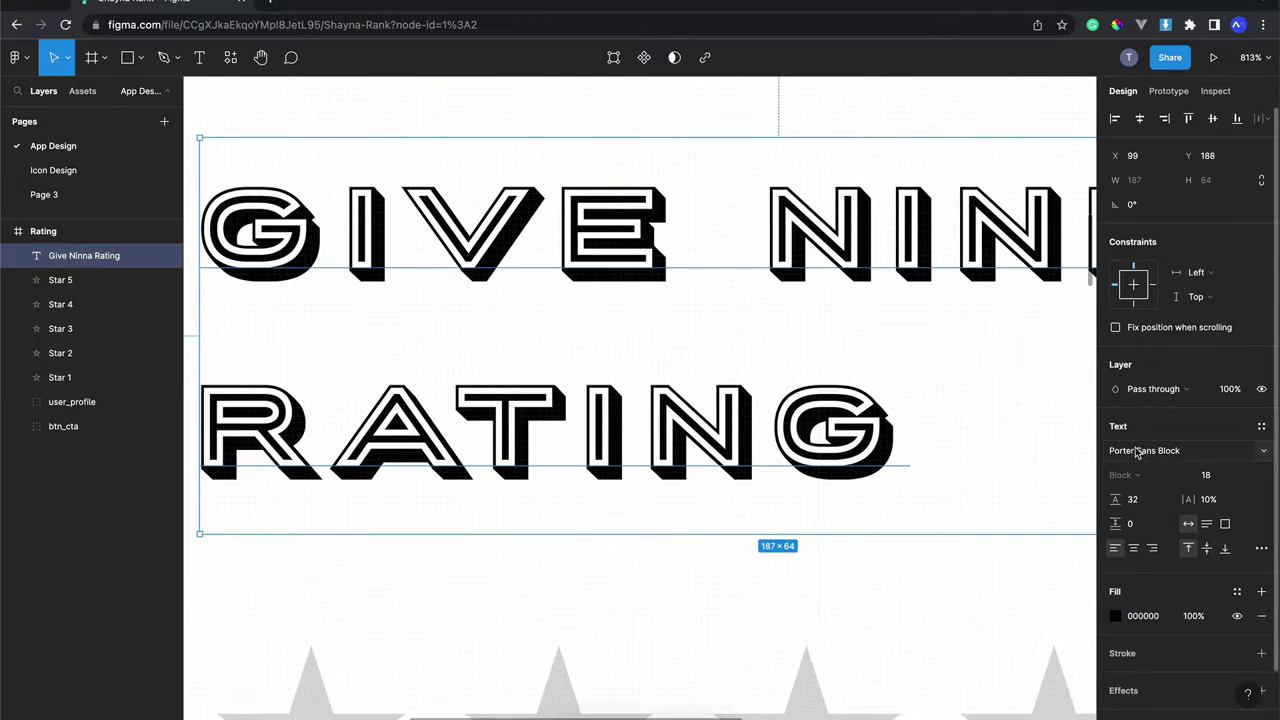
scroll(908, 394, "left", 3)
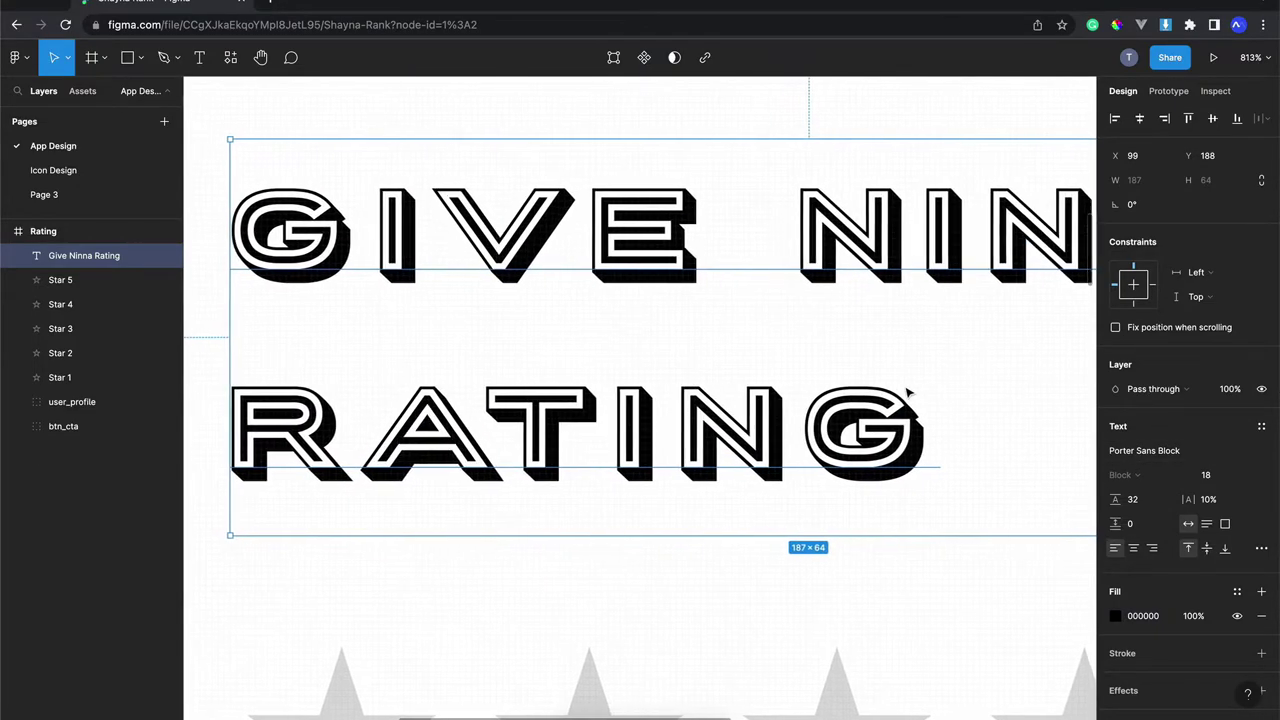
Step: Undo the font and spacing changes, restoring Poppins SemiBold with 0% letter spacing
left_click(752, 111)
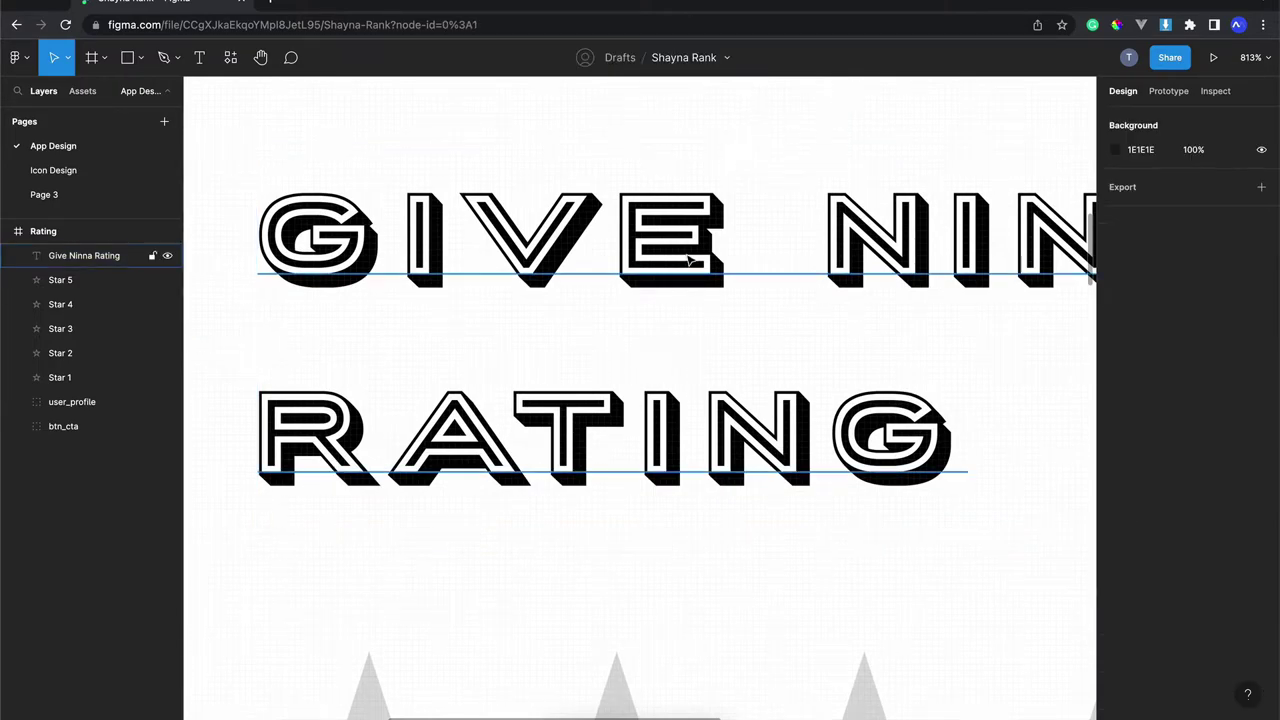
left_click(688, 253)
key("Escape")
key("ctrl+z")
key("ctrl+z")
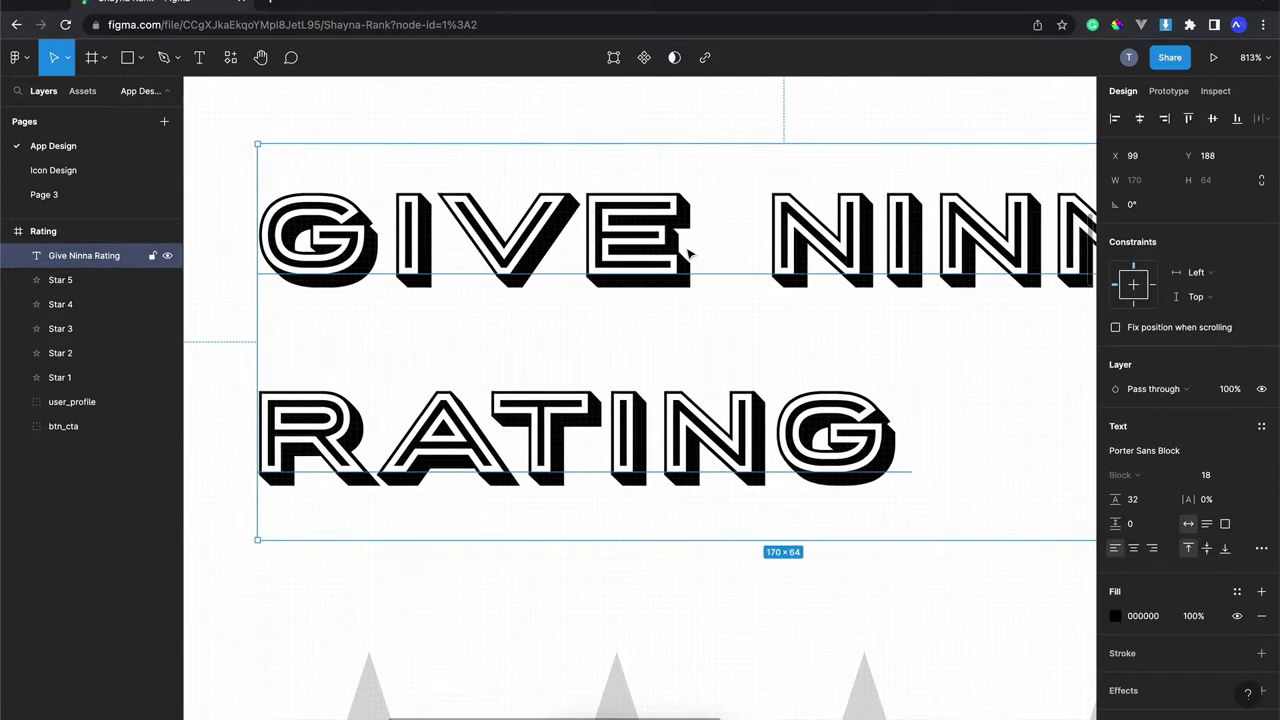
key("ctrl+z")
key("ctrl+z")
key("ctrl+z")
key("ctrl+z")
key("ctrl+z")
key("ctrl+z")
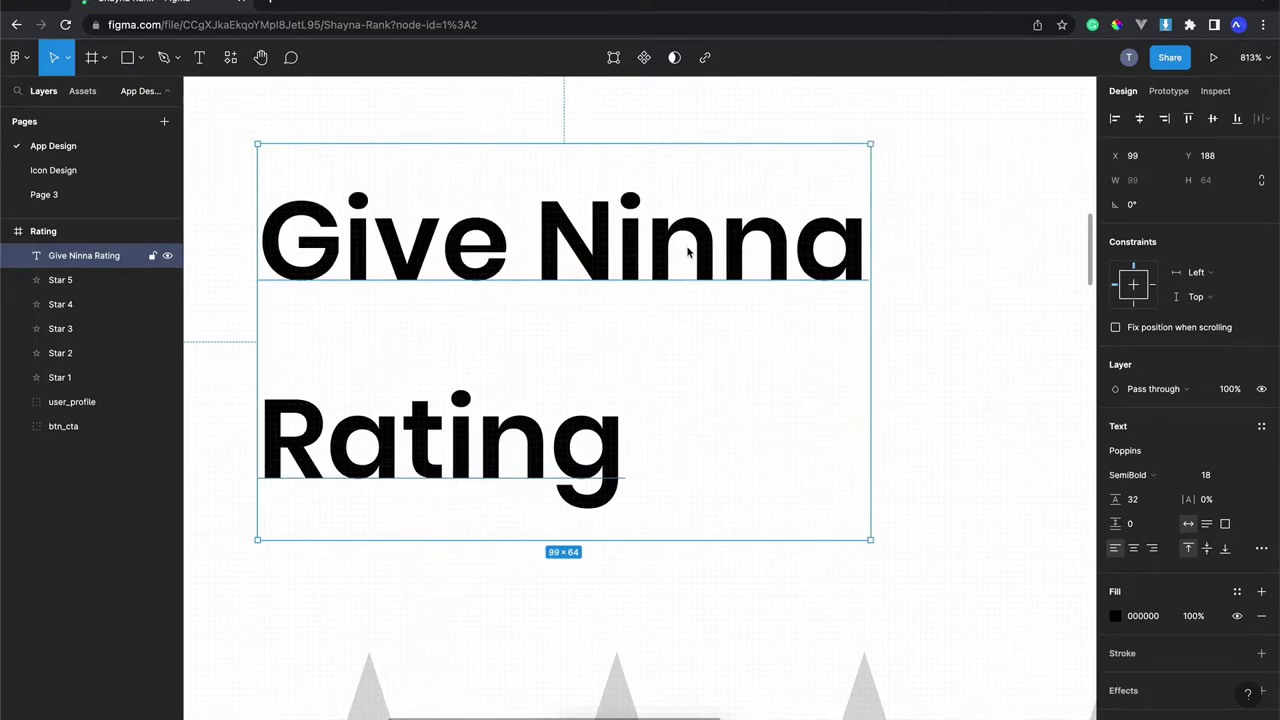
Step: Try each text alignment on the heading and finish with center alignment
scroll(851, 243, "down", 1)
scroll(891, 283, "down", 1)
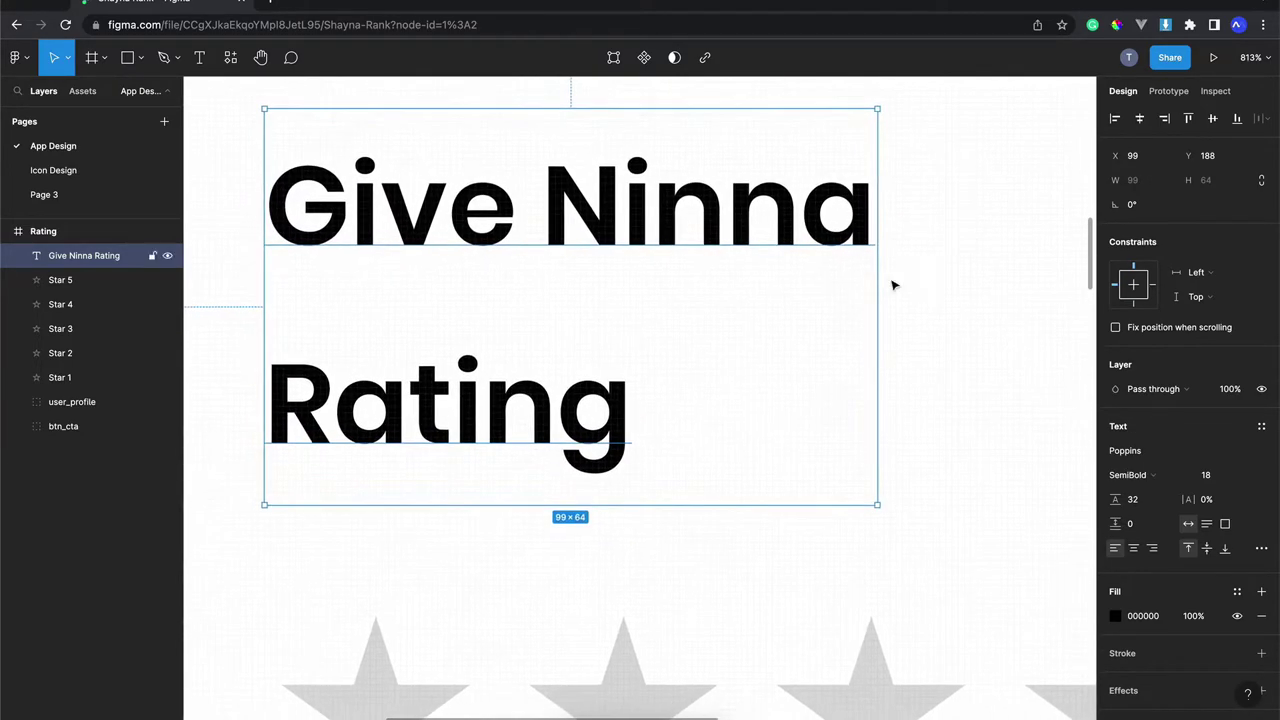
left_click(1133, 548)
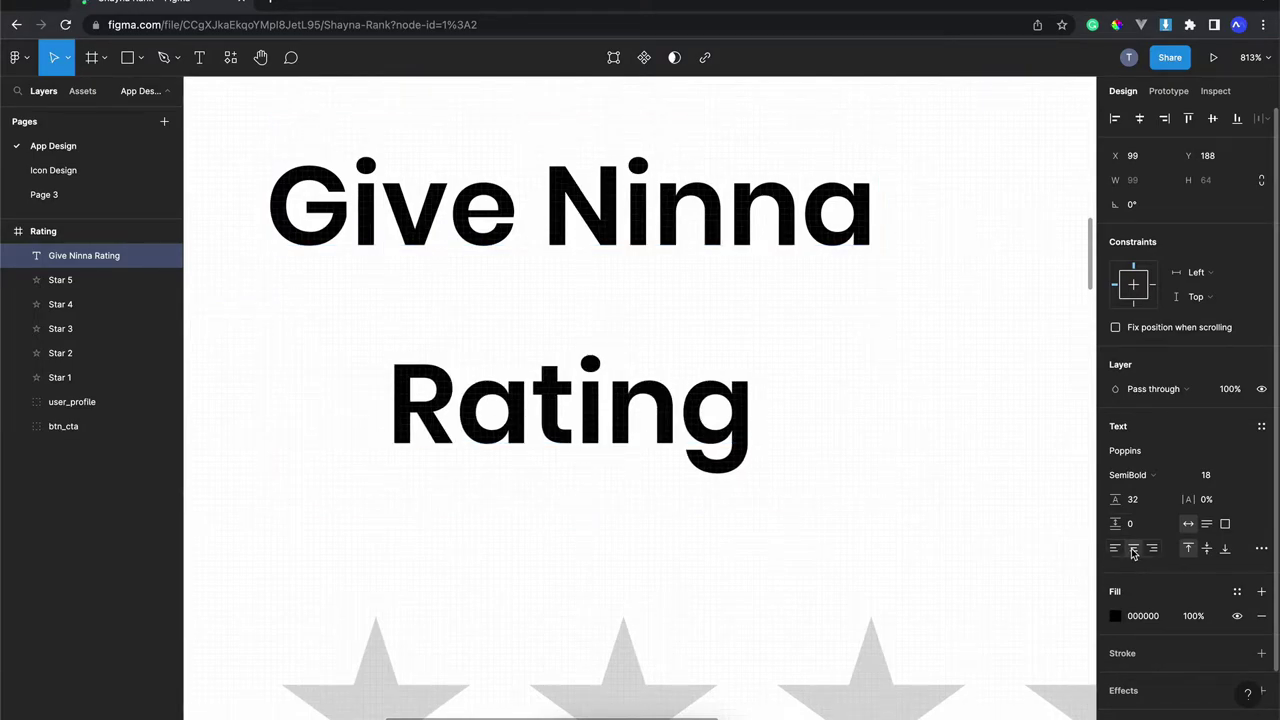
left_click(1153, 549)
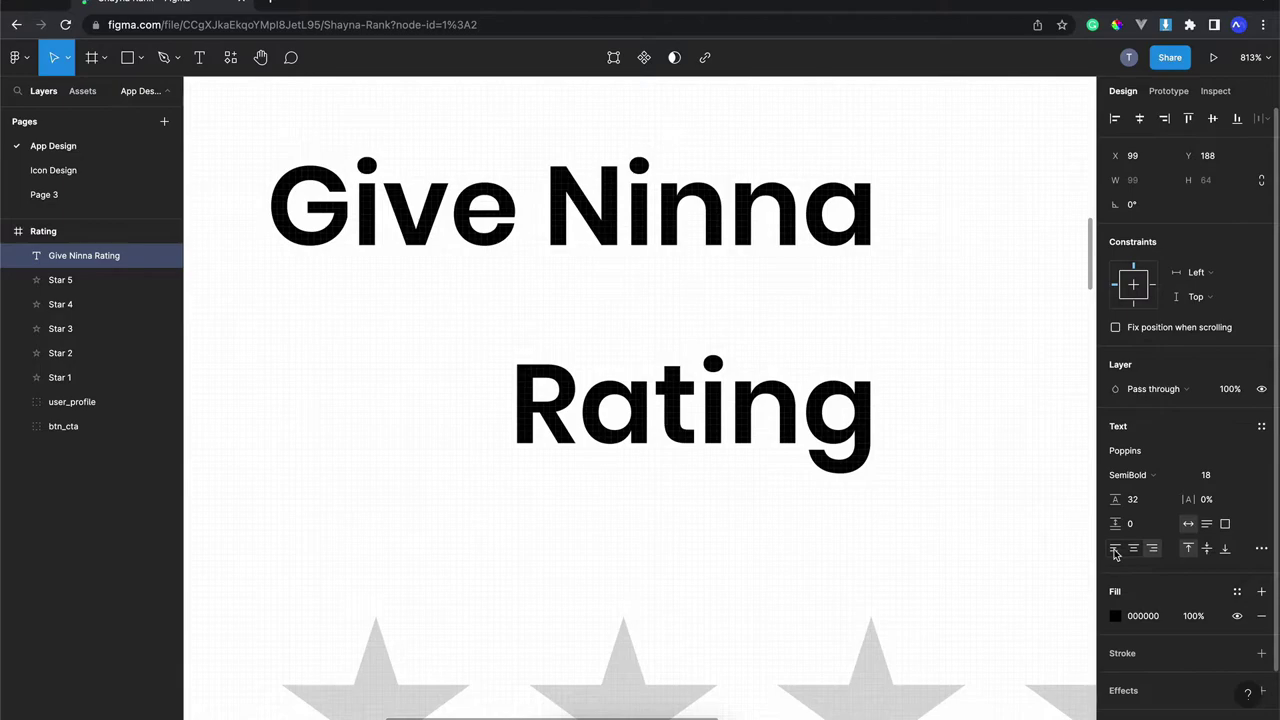
left_click(1115, 550)
left_click(1134, 549)
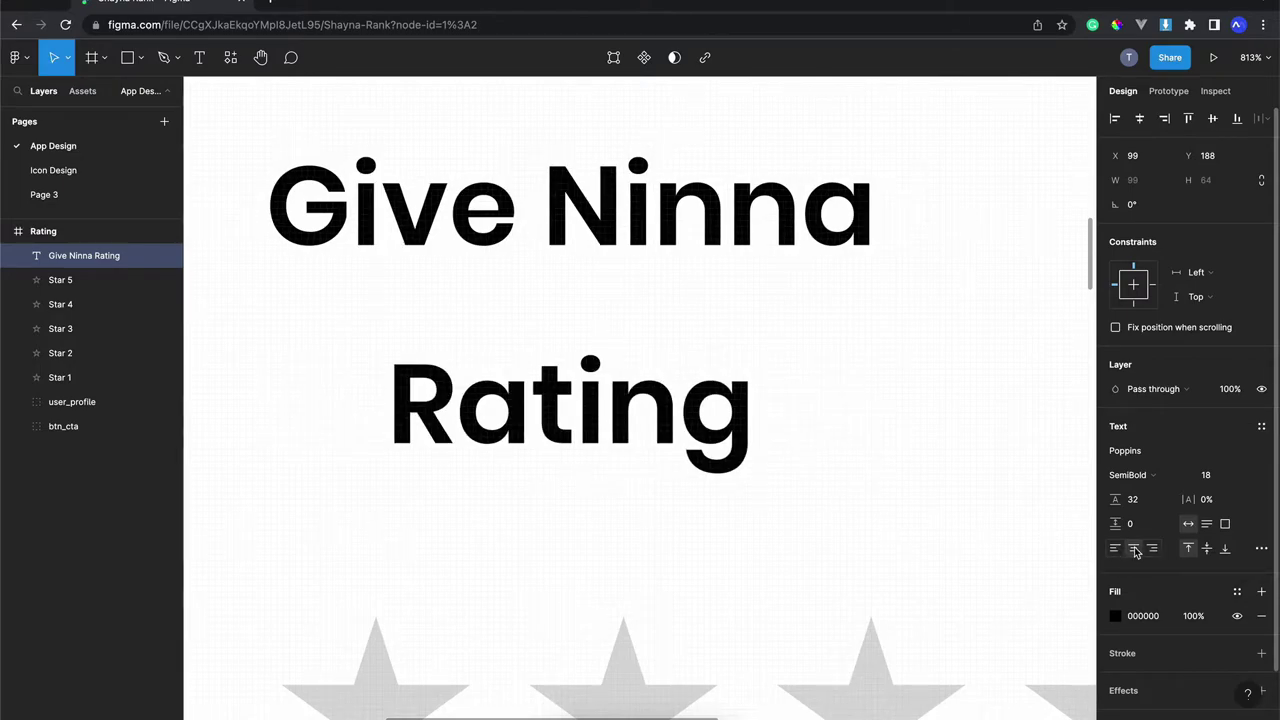
scroll(948, 437, "up", 2)
Step: Select the profile e-mail text and center-align it
scroll(948, 437, "down", 5, "ctrl")
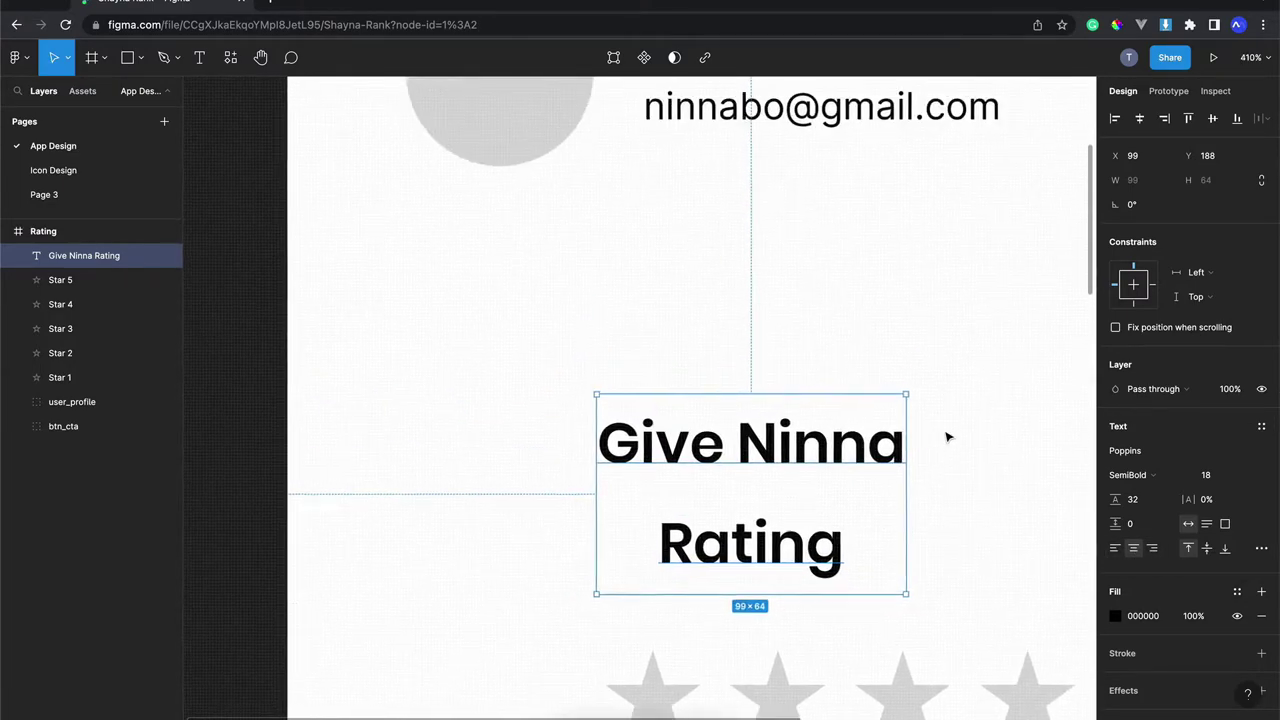
scroll(948, 437, "up", 5)
scroll(948, 437, "up", 2, "ctrl")
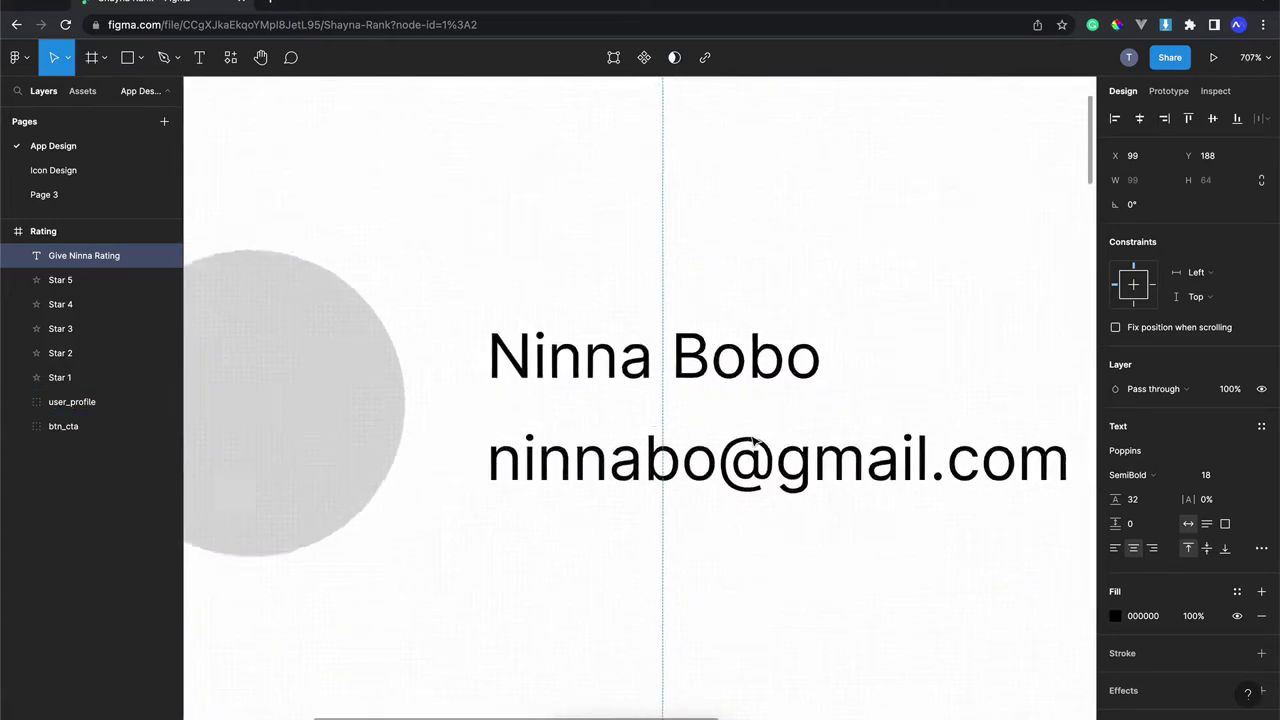
scroll(948, 437, "up", 3, "ctrl")
left_click(675, 441)
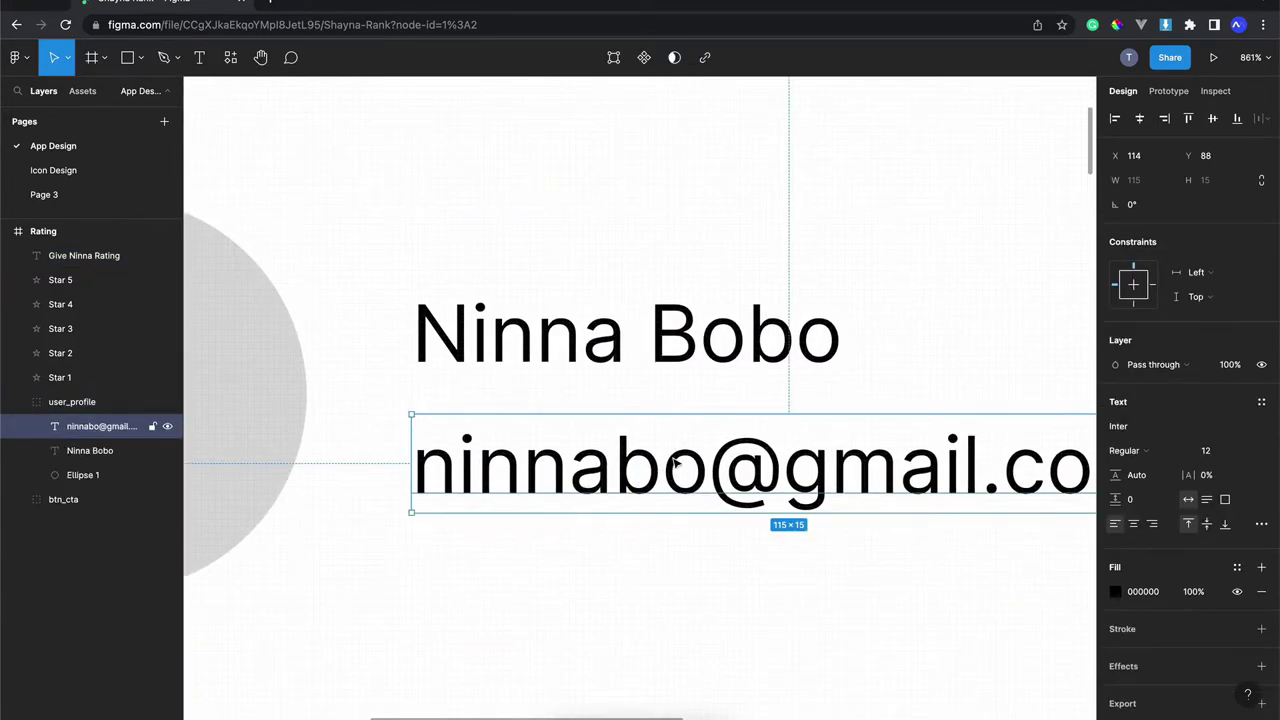
scroll(675, 450, "down", 1)
scroll(903, 480, "down", 1, "ctrl")
scroll(903, 483, "down", 2, "ctrl")
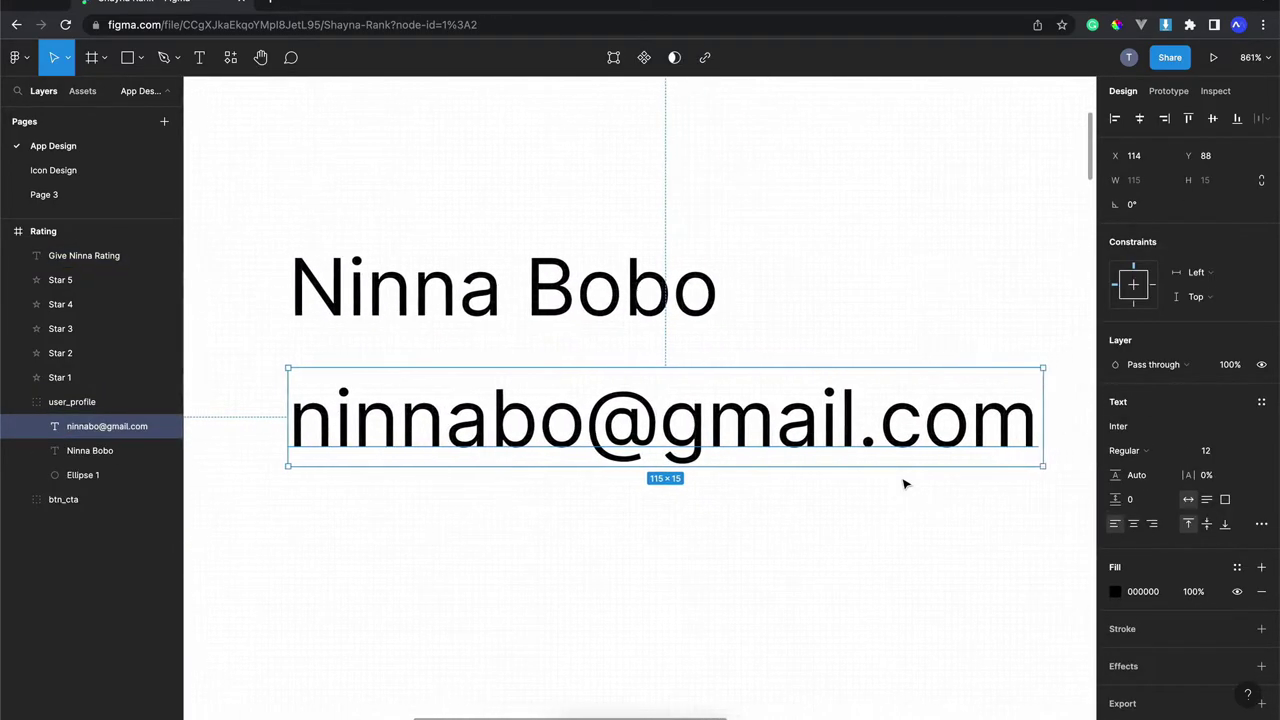
scroll(903, 483, "down", 2, "ctrl")
scroll(952, 510, "up", 1, "ctrl")
left_click(1133, 523)
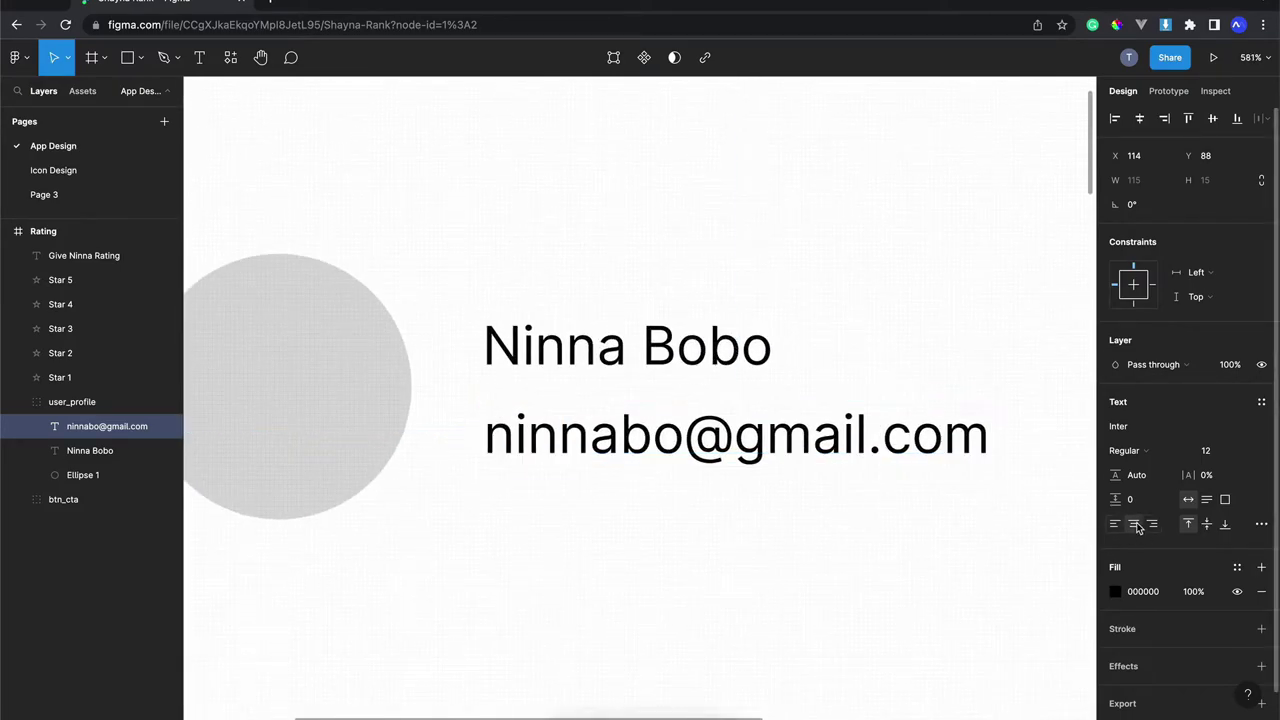
Step: Try typing a new e-mail address, then undo to restore the original one
double_click(817, 432)
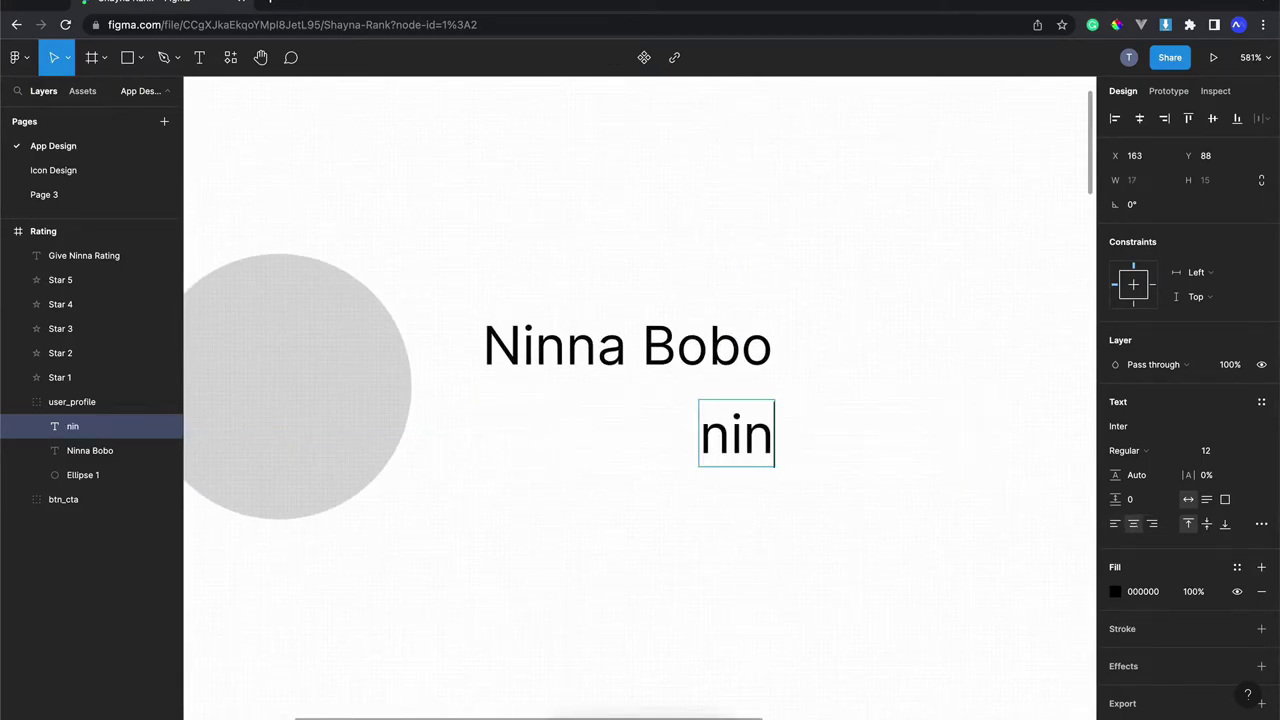
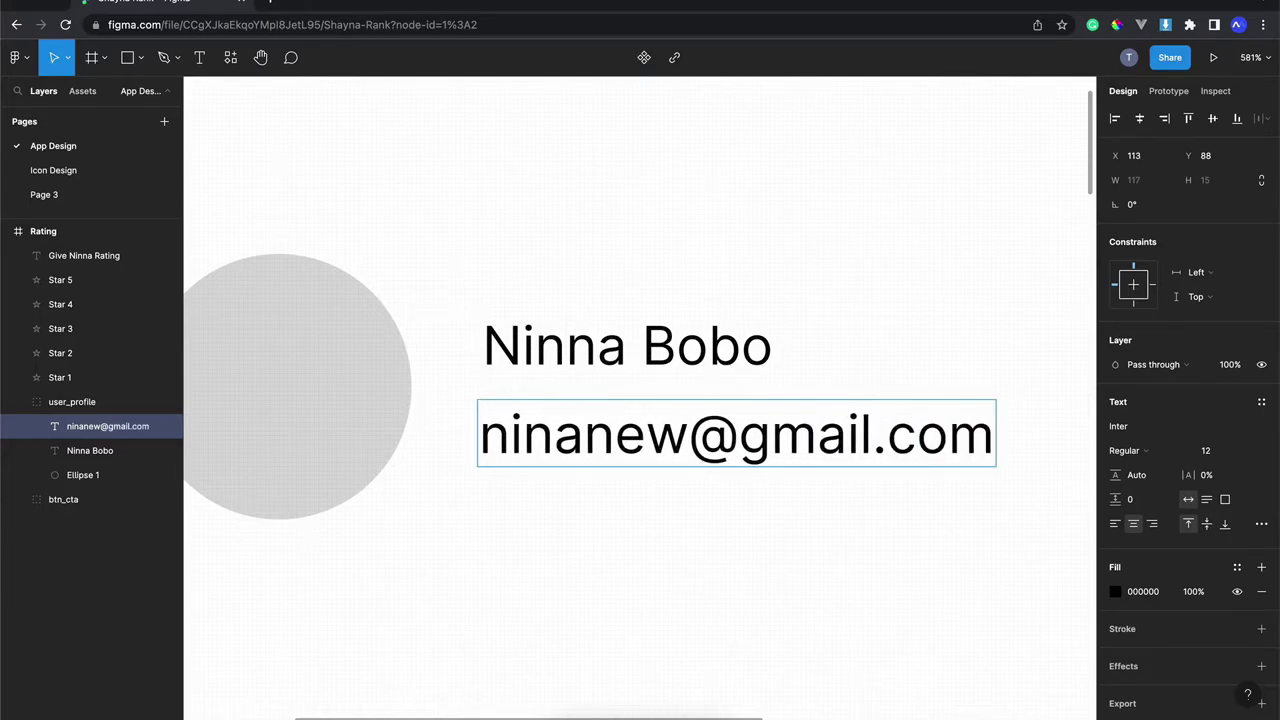
left_click(684, 438)
type("12309021")
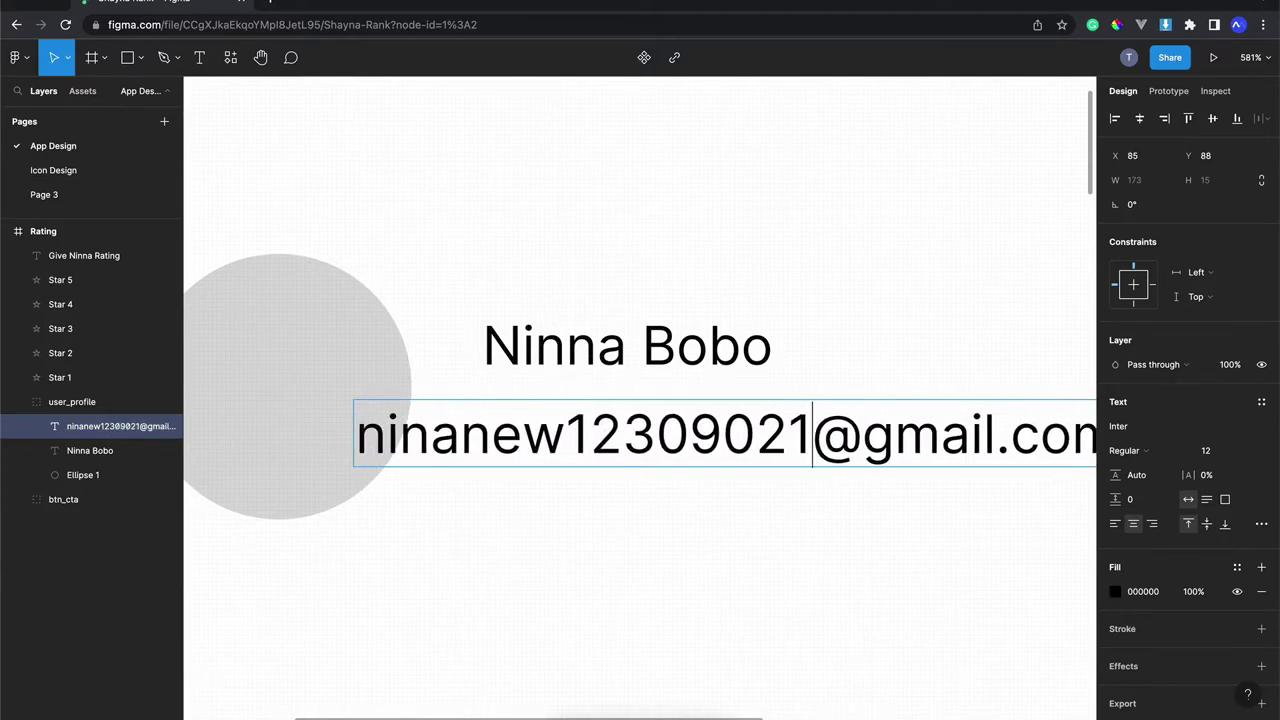
key("Escape")
key("ctrl+z")
key("ctrl+z")
key("Escape")
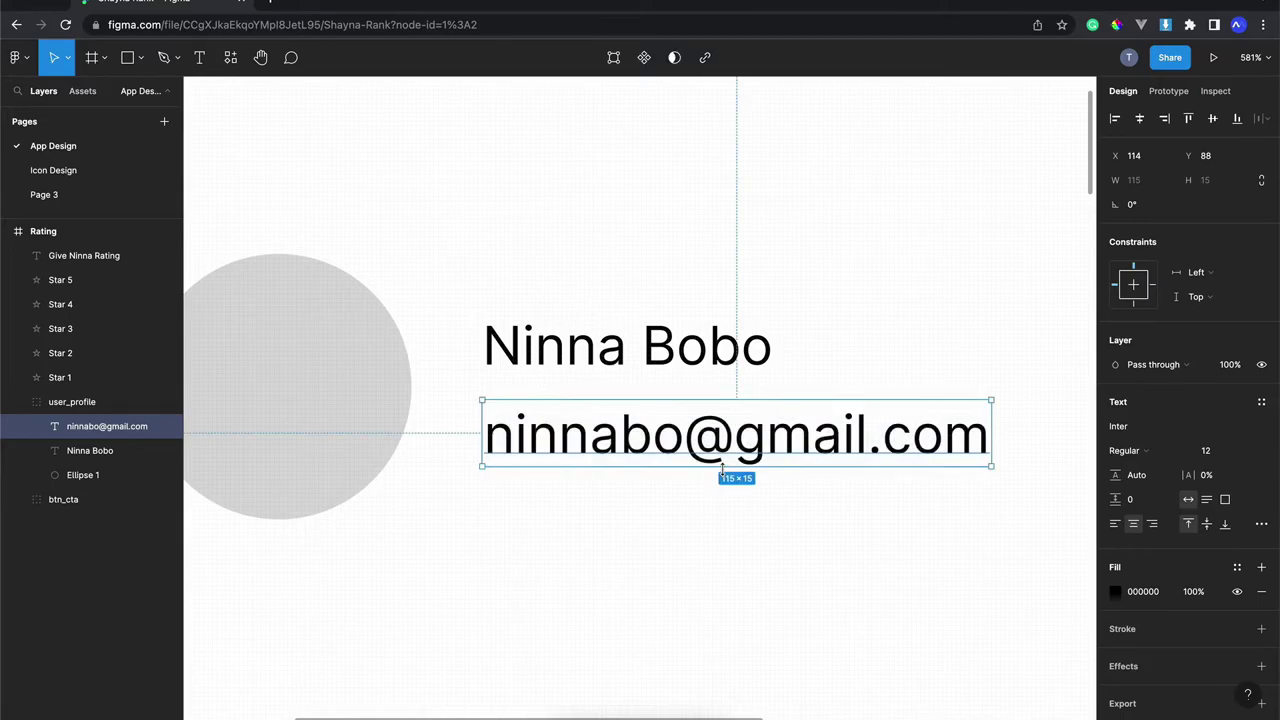
Step: Reselect the profile e-mail text and left-align it
key("Escape")
left_click(760, 450)
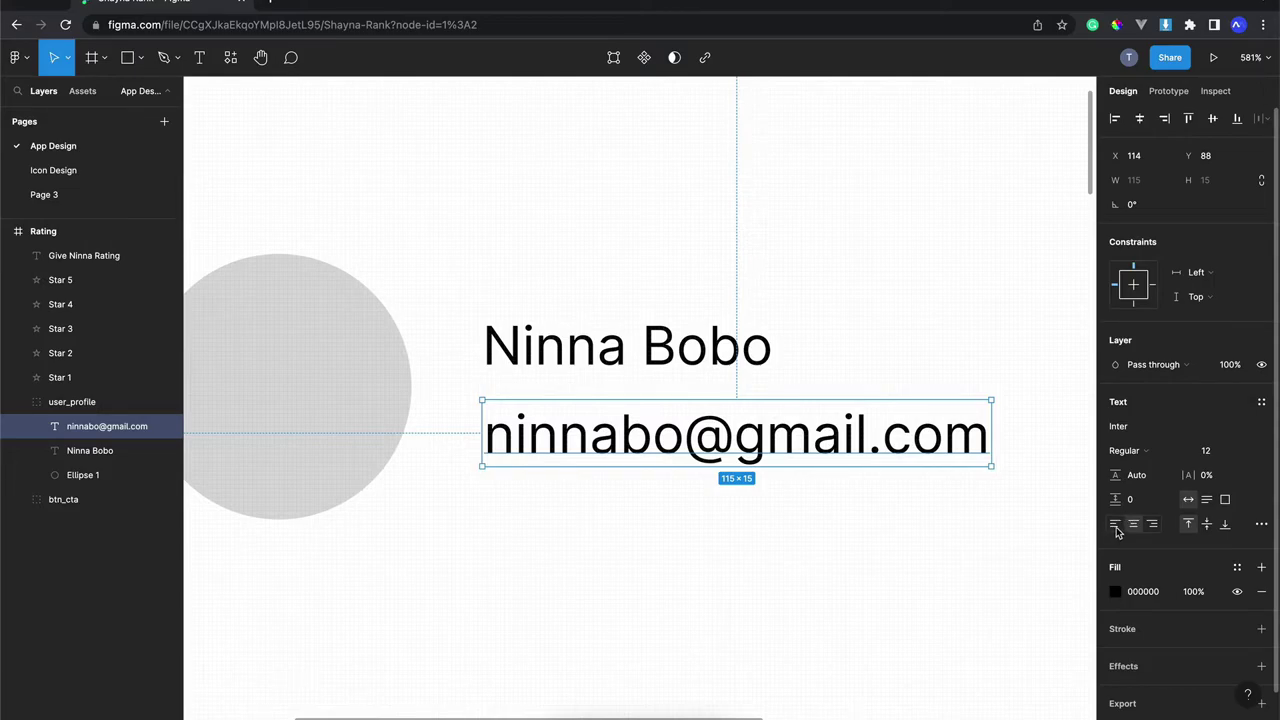
left_click(1117, 526)
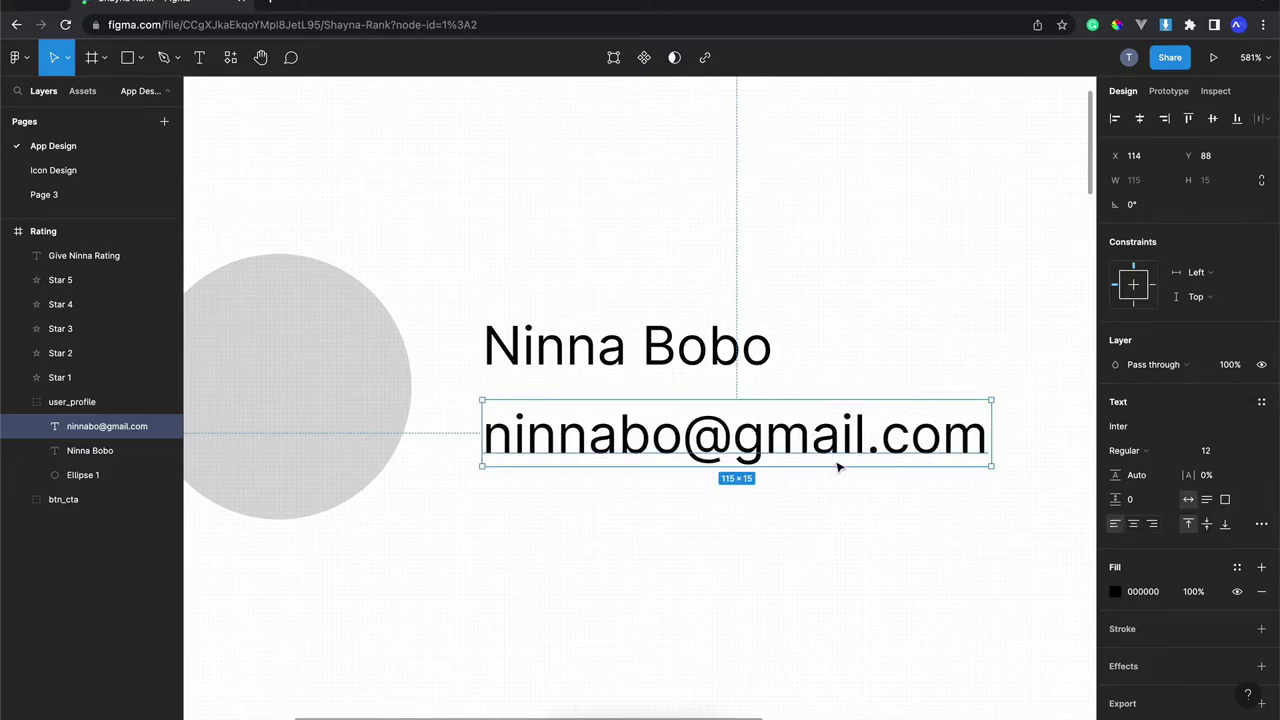
Step: Replace the e-mail text with a new, longer e-mail address
double_click(669, 430)
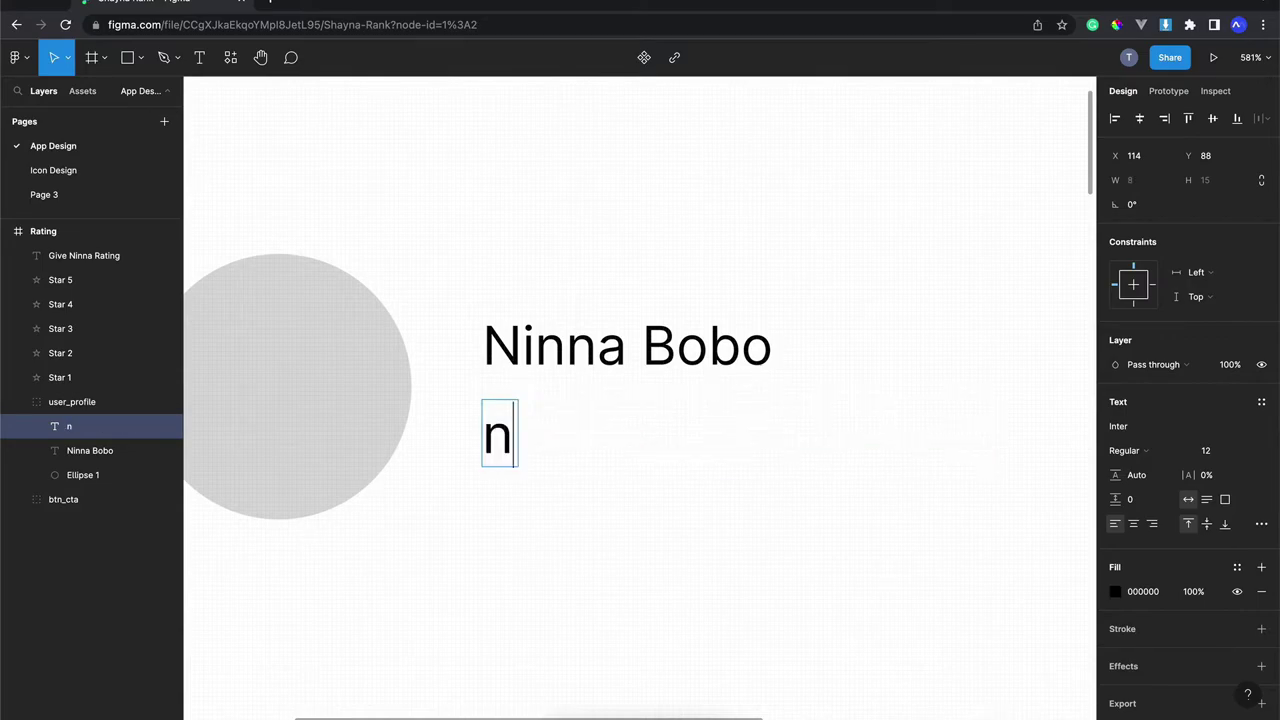
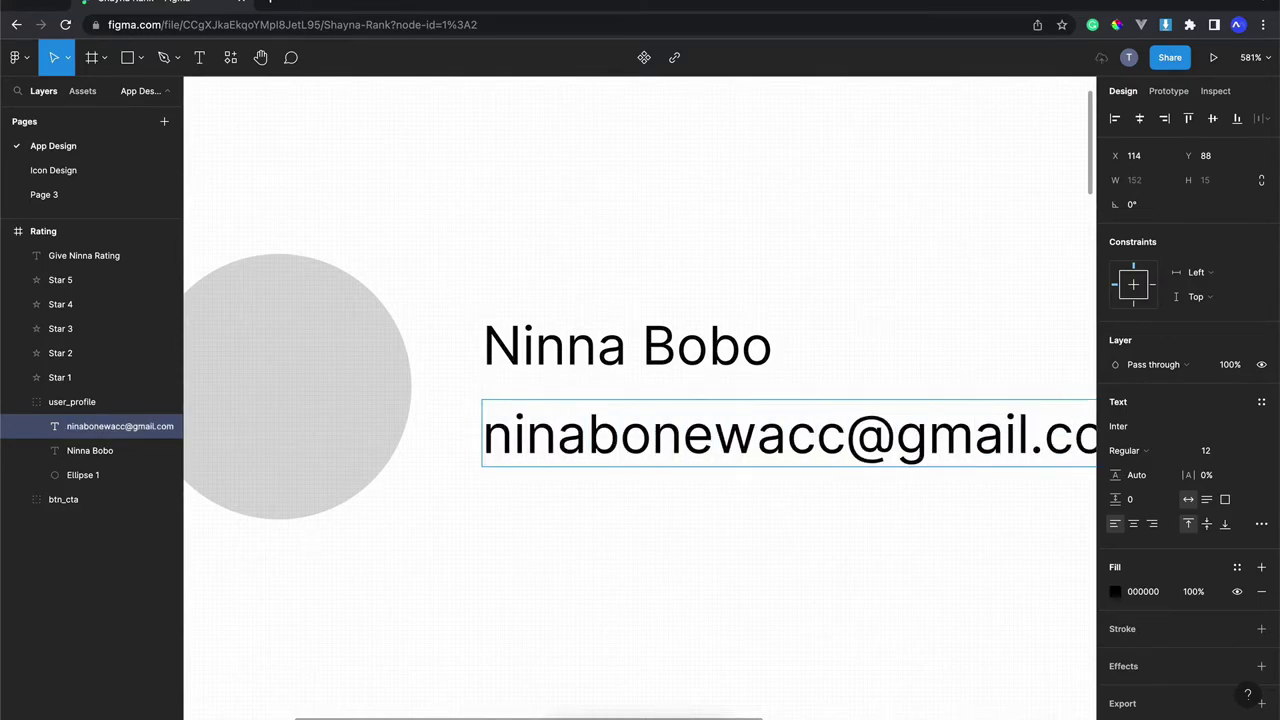
key("Escape")
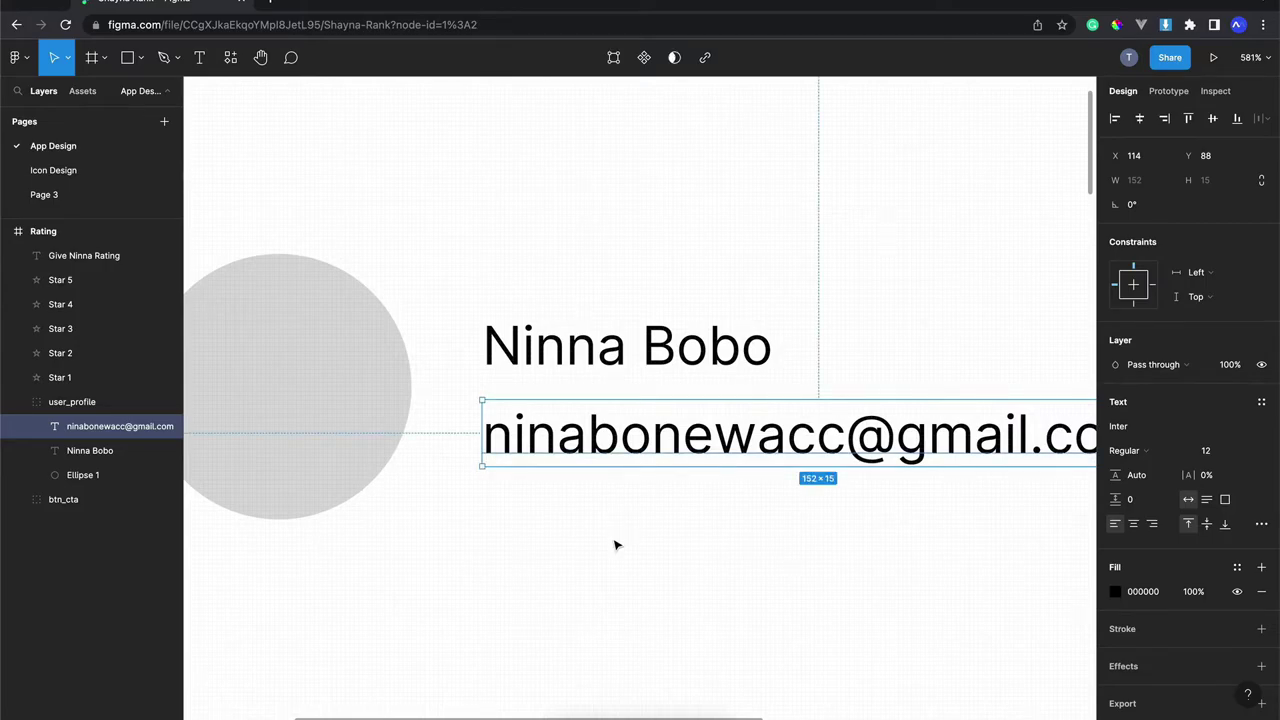
scroll(615, 545, "right", 2)
scroll(615, 545, "down", 1)
scroll(615, 545, "down", 1)
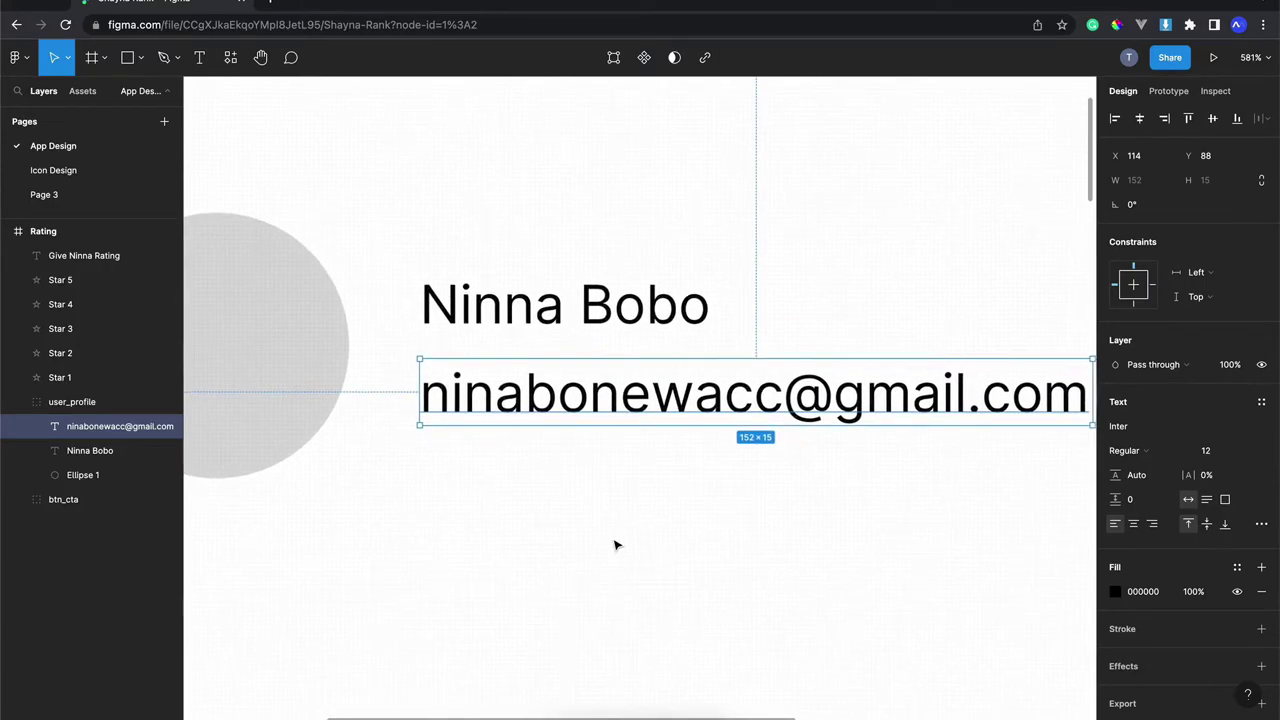
scroll(615, 545, "right", 2)
scroll(615, 545, "down", 1)
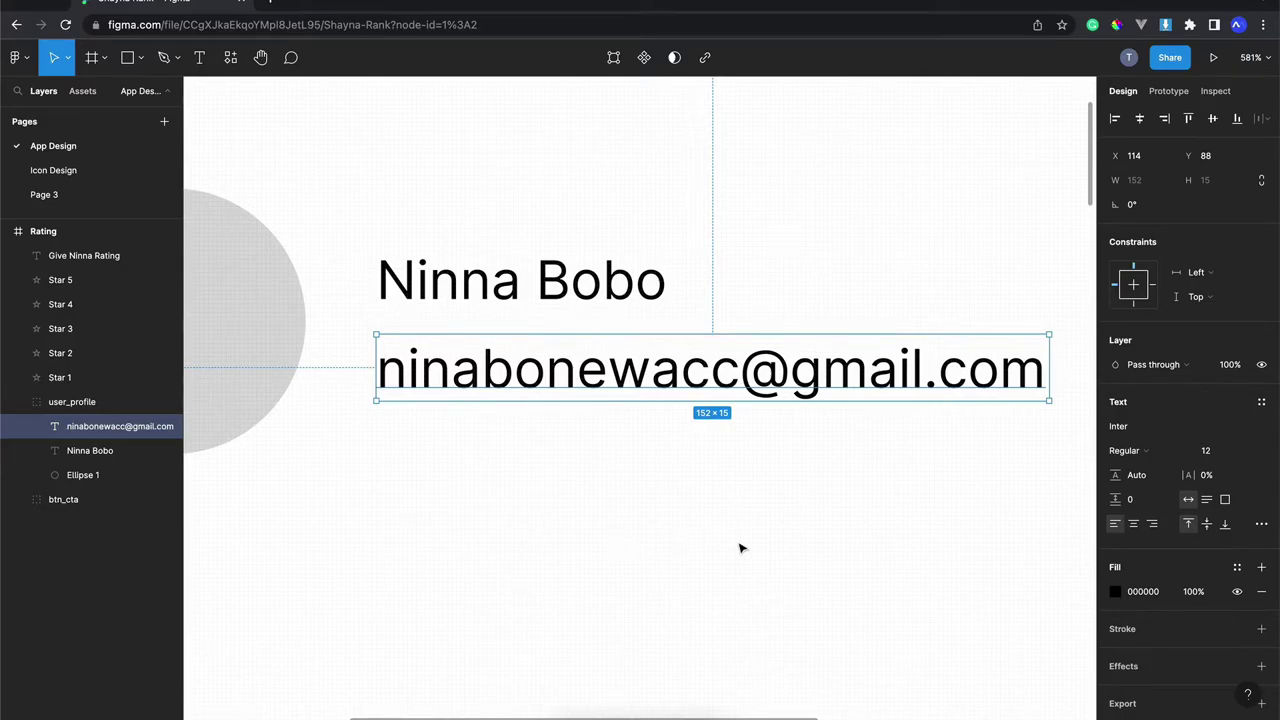
scroll(740, 548, "down", 3)
left_click(643, 457)
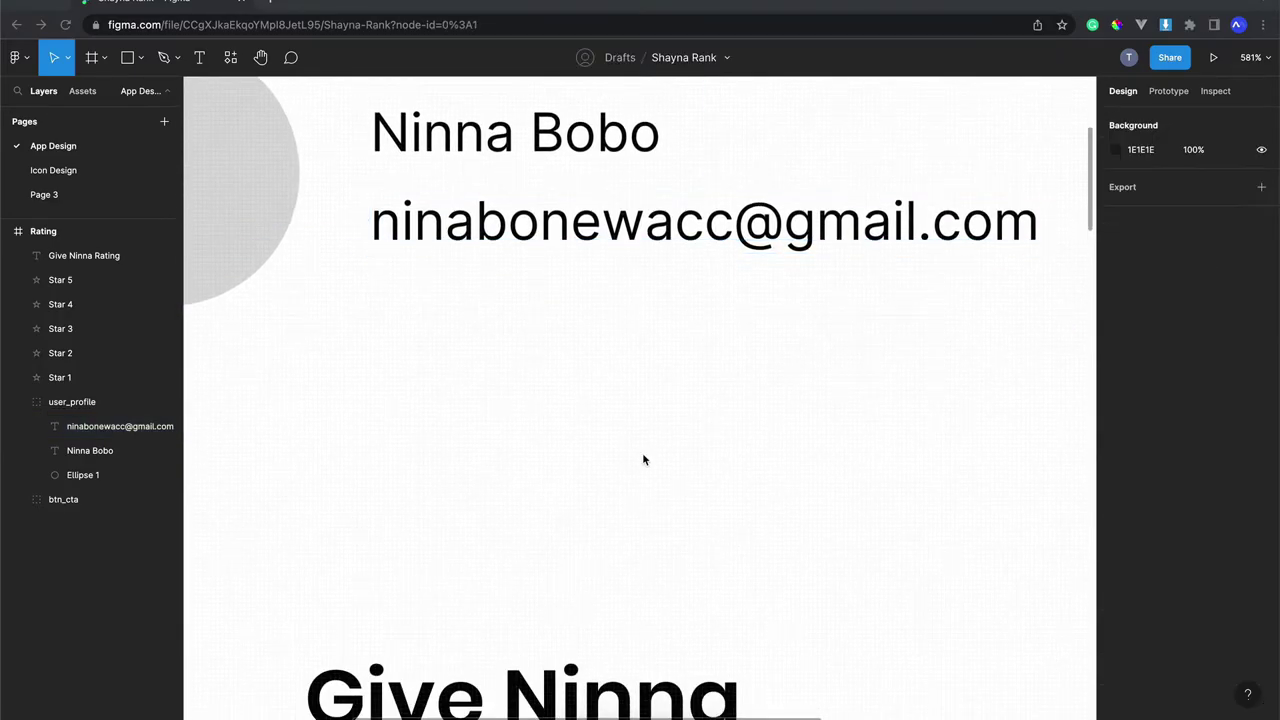
scroll(643, 457, "down", 1)
scroll(643, 457, "down", 2)
scroll(643, 459, "down", 1)
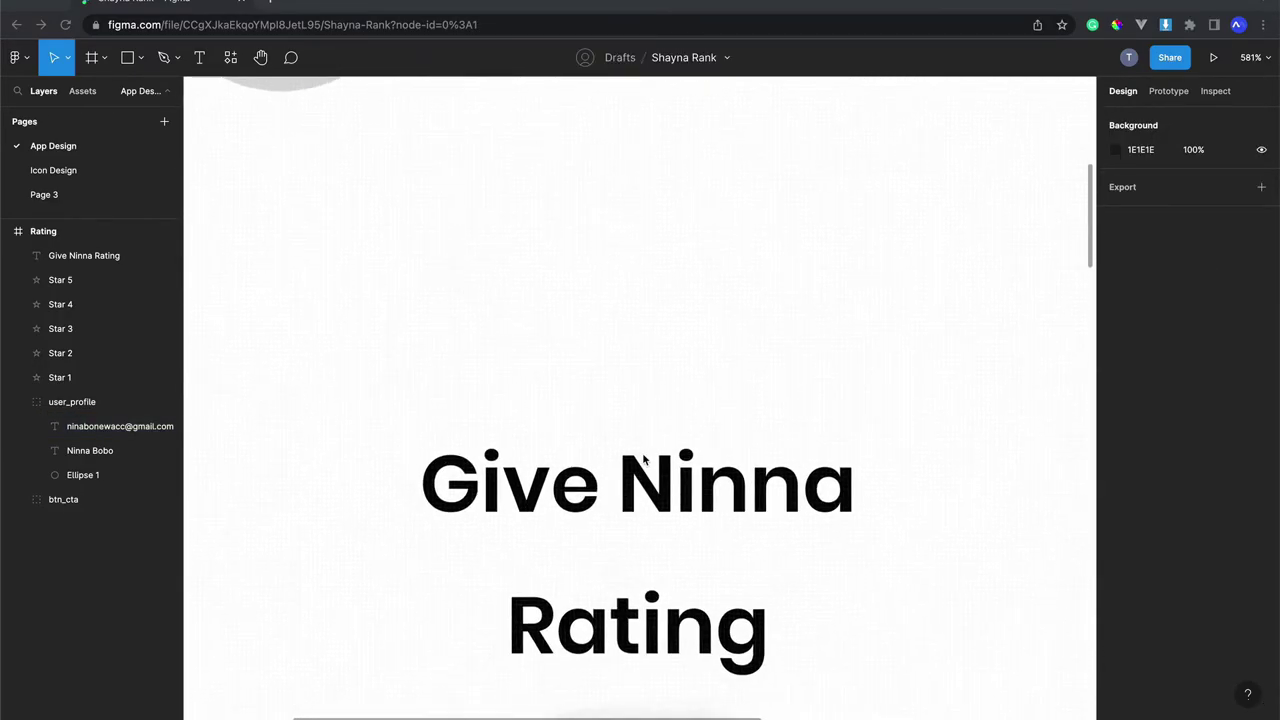
scroll(643, 459, "down", 3)
scroll(690, 341, "down", 2)
scroll(690, 341, "down", 5)
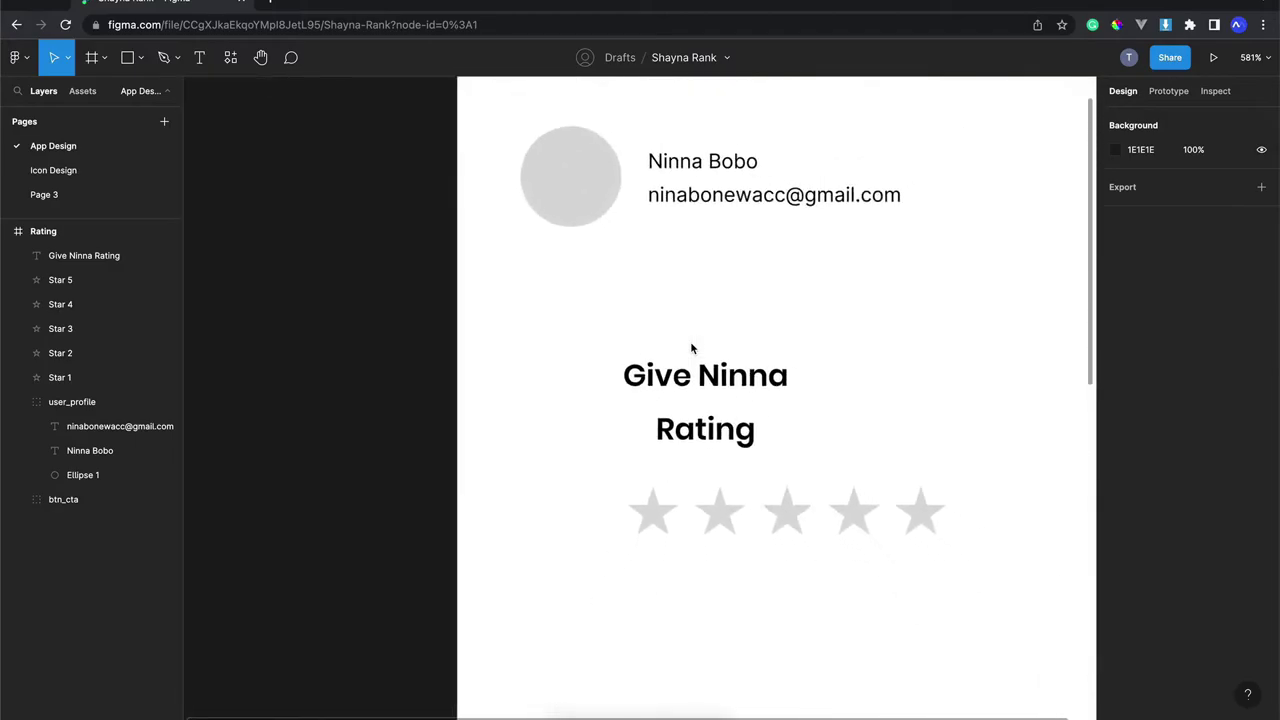
scroll(690, 341, "up", 3)
left_click(84, 255)
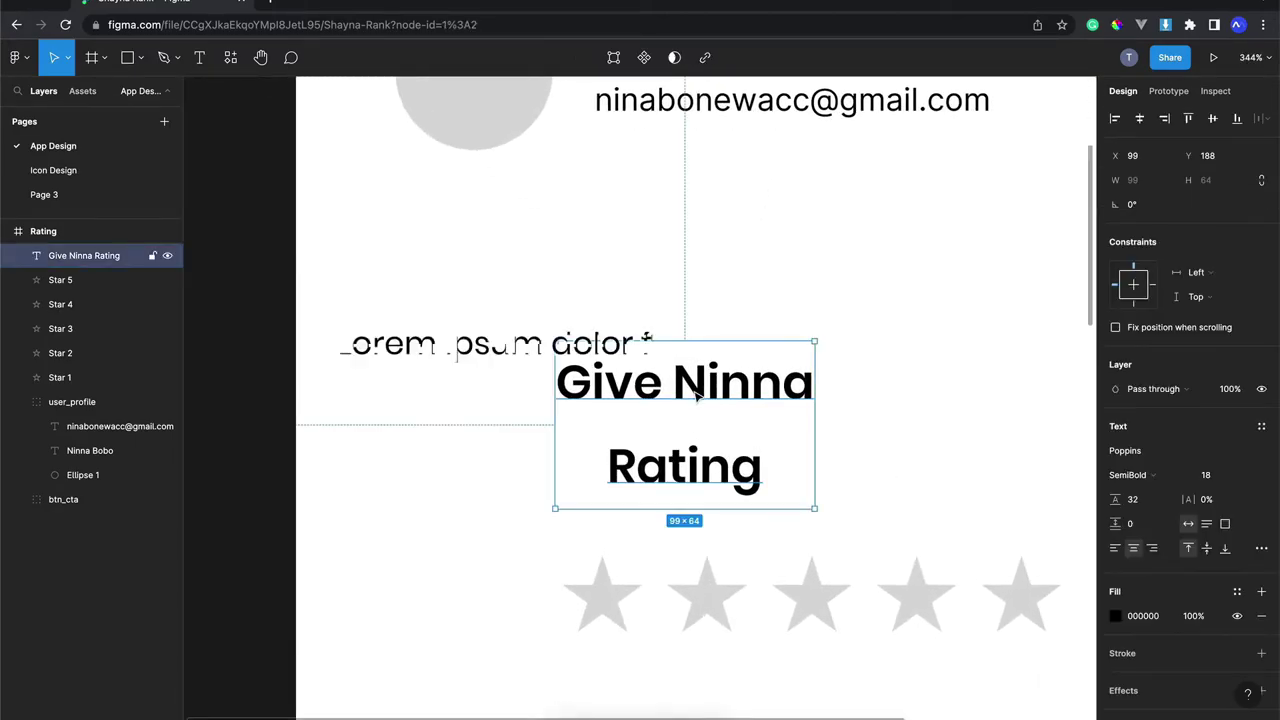
scroll(697, 395, "down", 3)
scroll(650, 430, "down", 3)
scroll(606, 497, "down", 2)
scroll(606, 497, "right", 1)
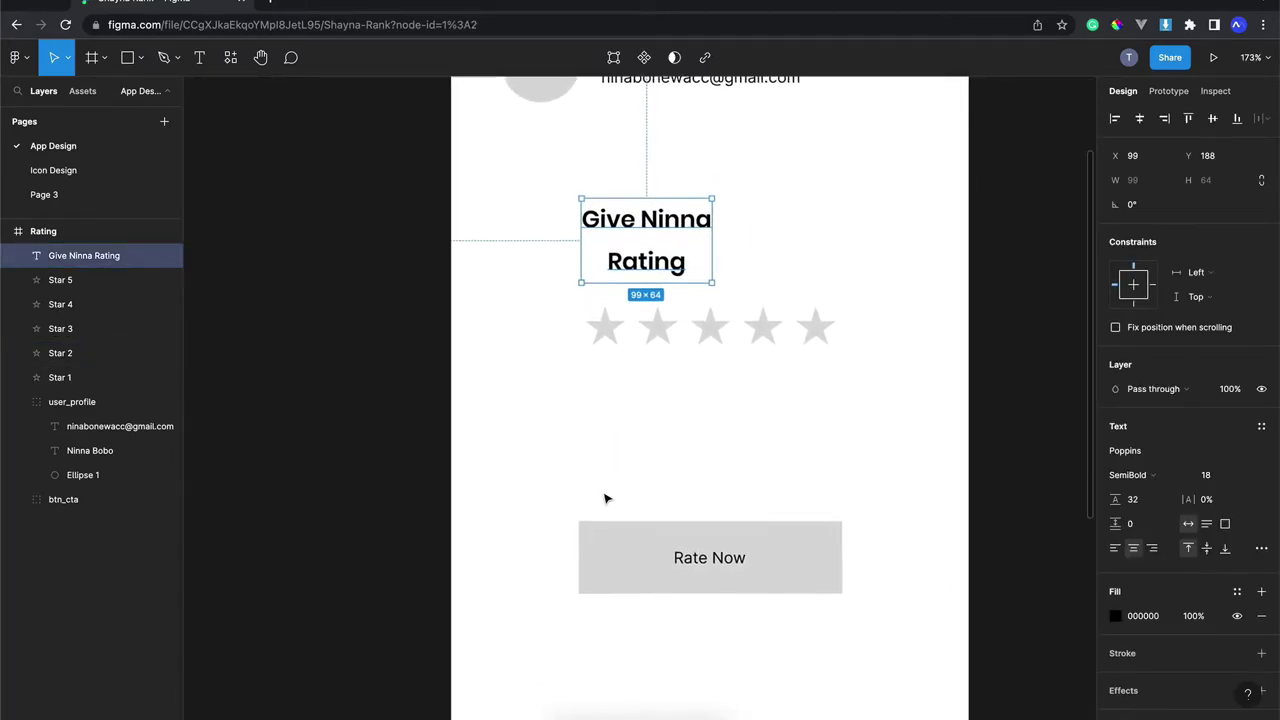
Step: Select all five stars and the Rate Now button and delete them
left_click_drag(524, 310, 626, 357)
left_click_drag(752, 500, 851, 600)
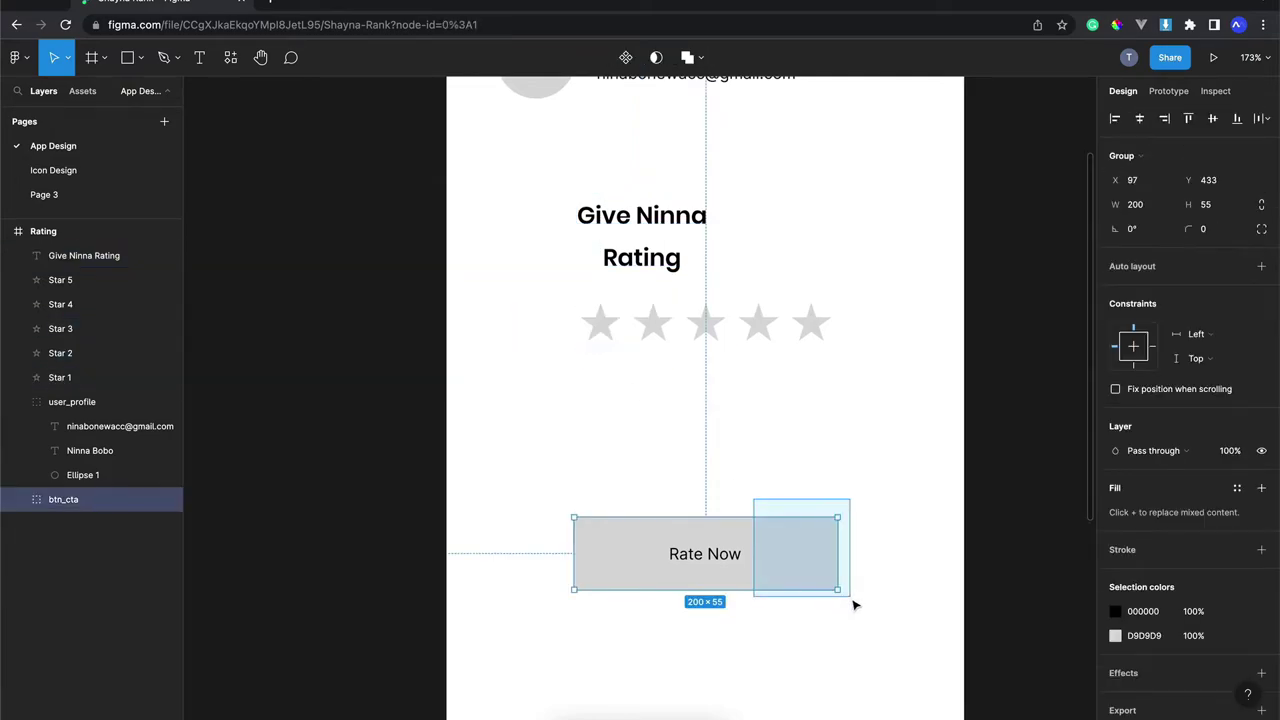
left_click(797, 656)
left_click_drag(537, 674, 815, 360)
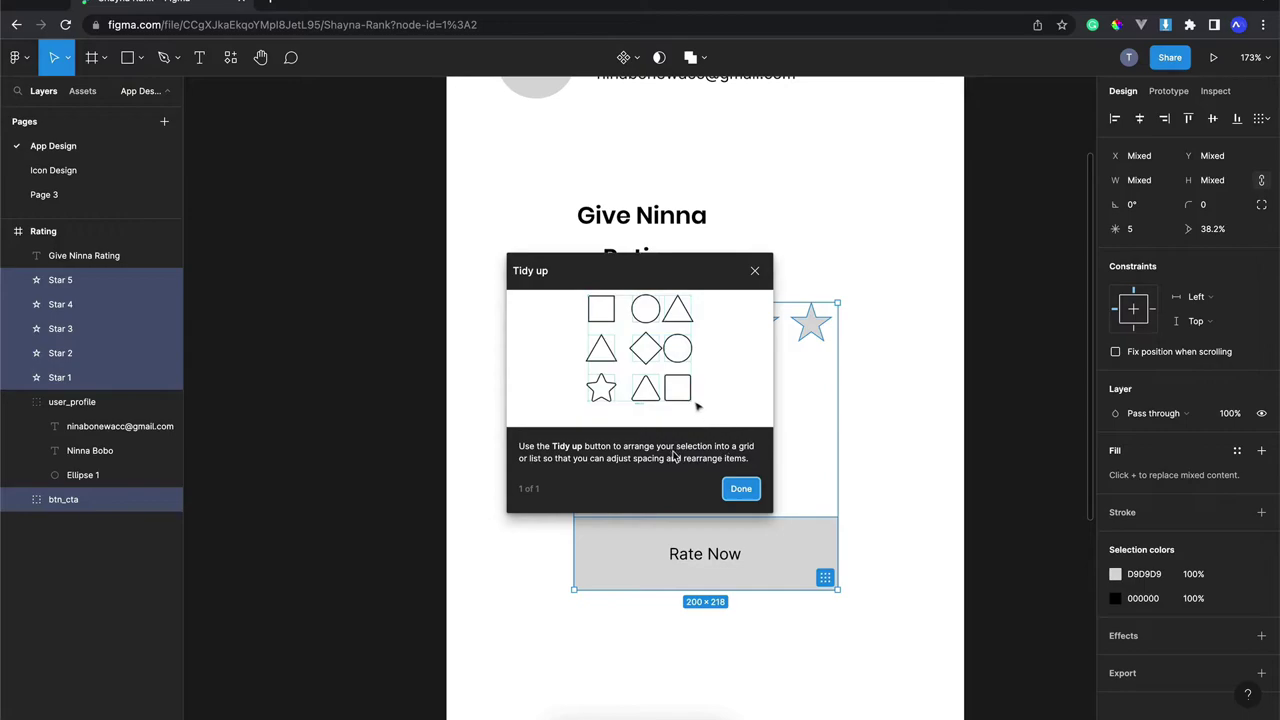
left_click(755, 271)
key("Delete")
Step: Delete the user_profile group, leaving only the heading in the frame
scroll(760, 277, "up", 2)
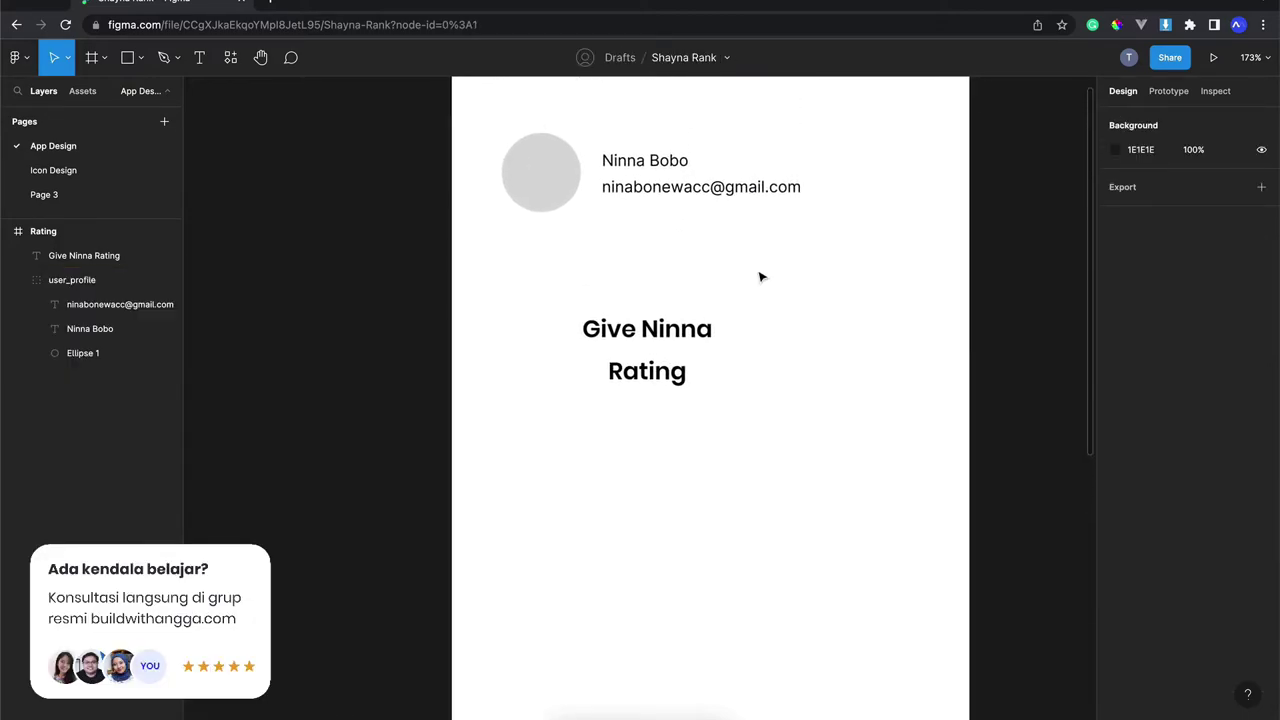
scroll(712, 289, "up", 3)
scroll(712, 289, "up", 2)
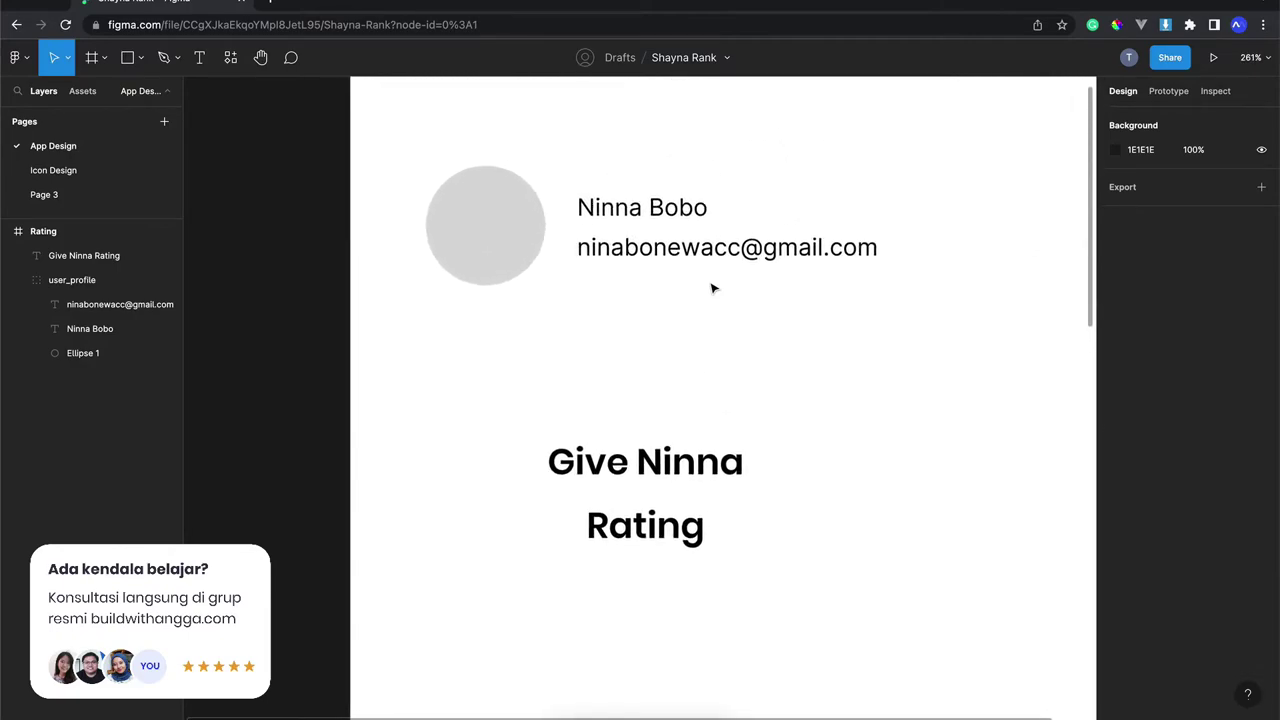
scroll(641, 250, "up", 3)
left_click(641, 250)
key("Delete")
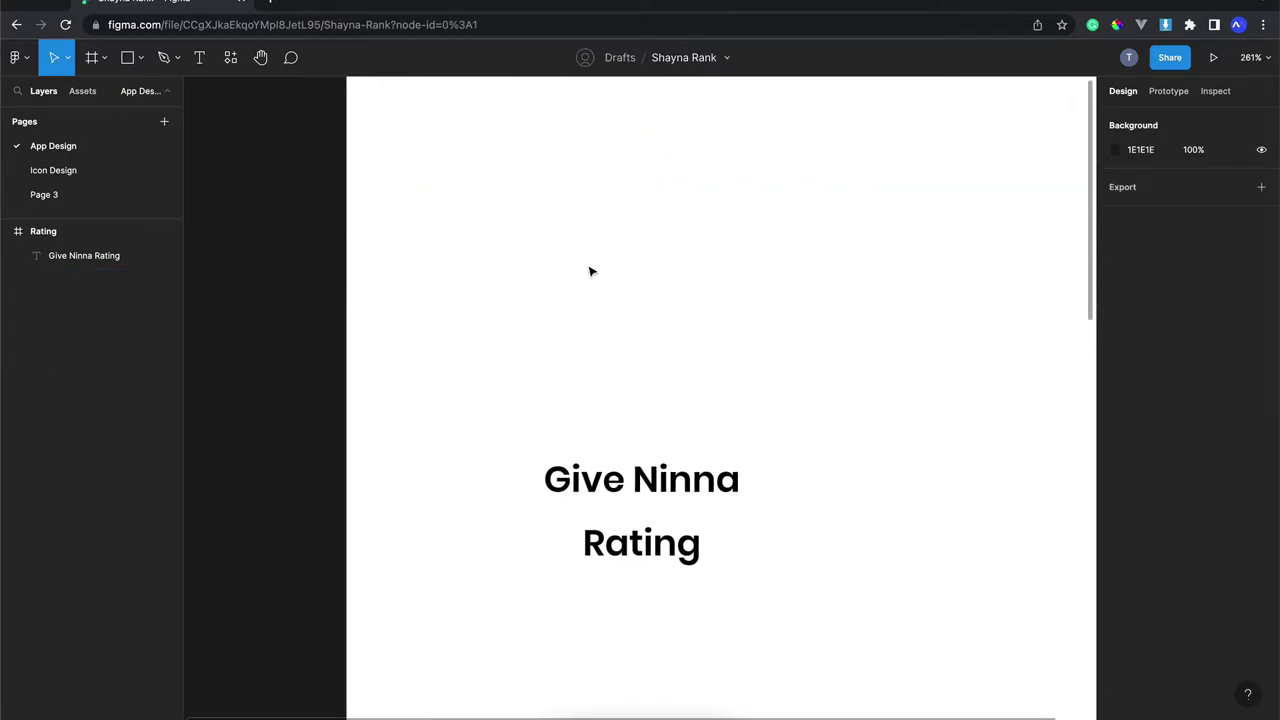
scroll(589, 271, "up", 2)
scroll(590, 271, "down", 2)
Step: Set the heading's font size to 24 and left-align it
left_click_drag(596, 559, 491, 337)
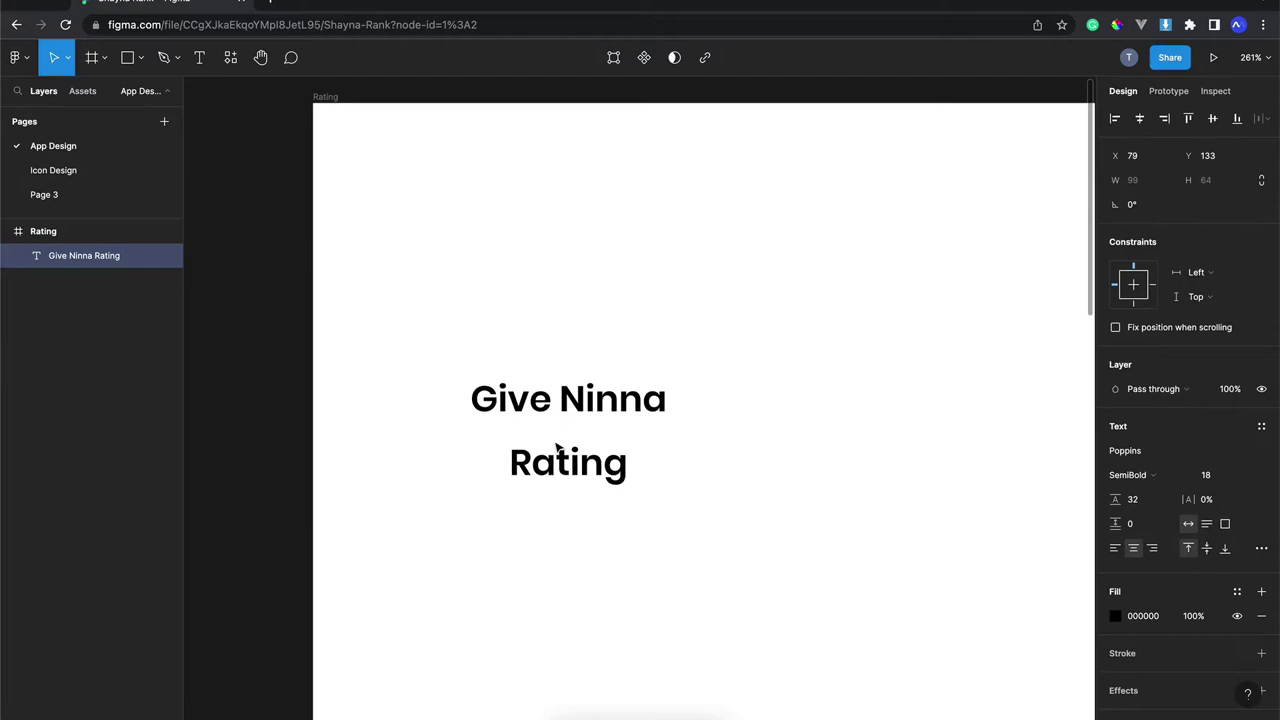
left_click(1216, 478)
type("4")
key("Return")
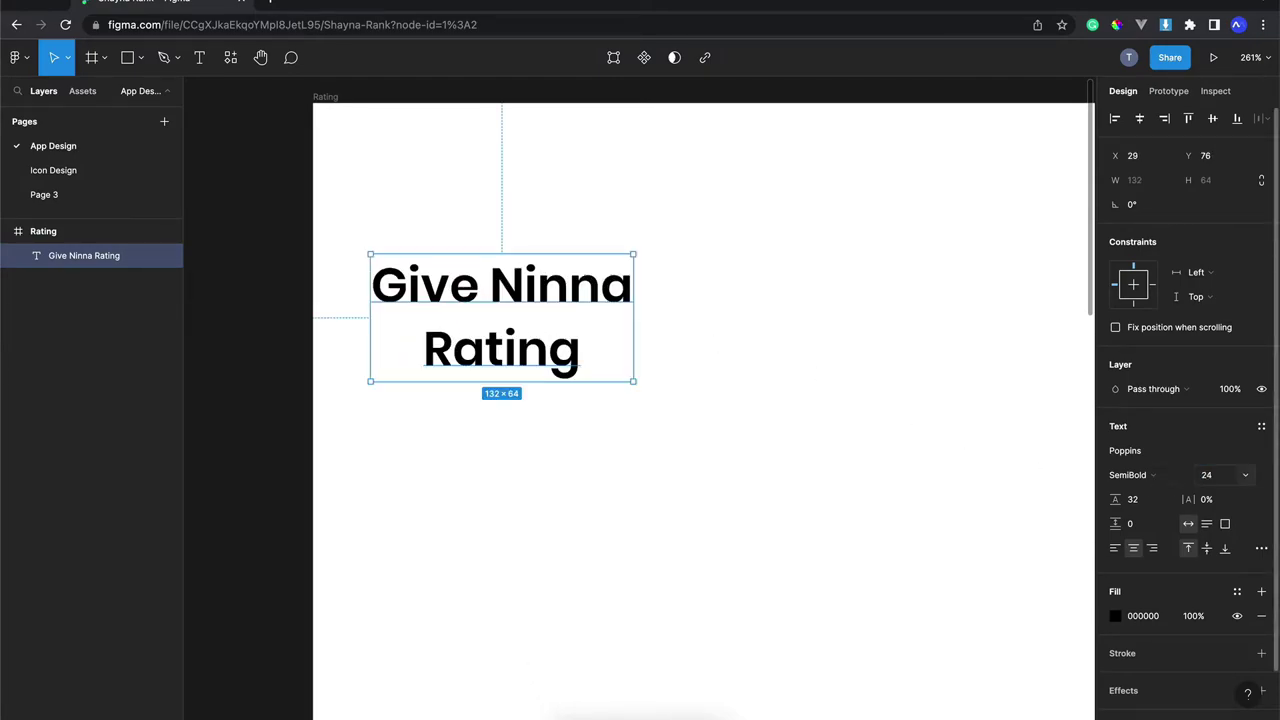
left_click(1115, 548)
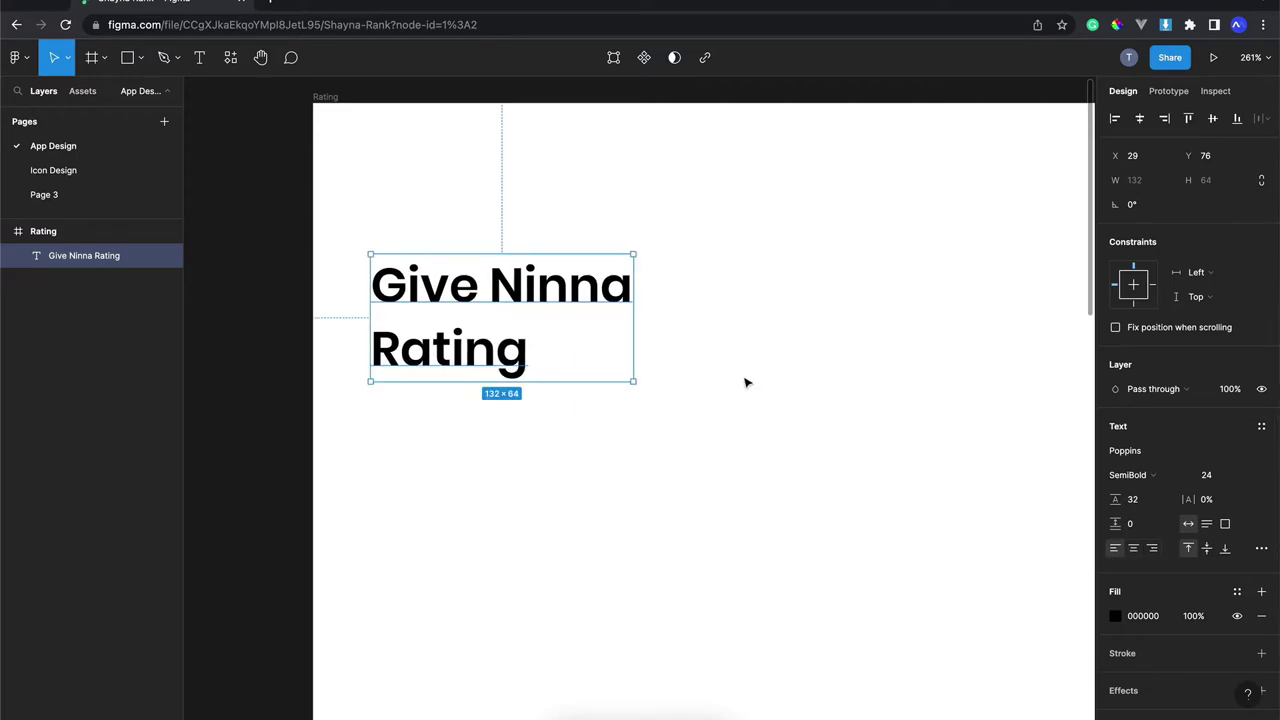
Step: Replace the heading text with 'Learn Basic UI/UX' and reselect the layer
double_click(485, 287)
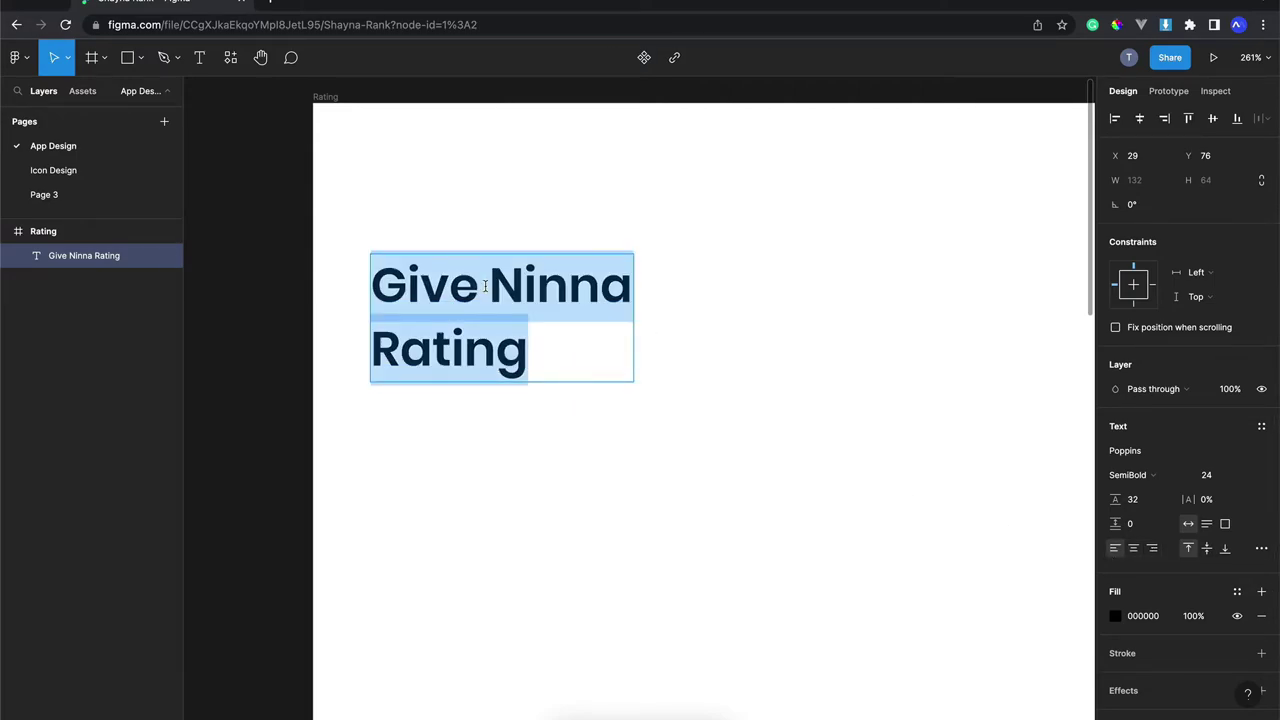
type("Learn Bas")
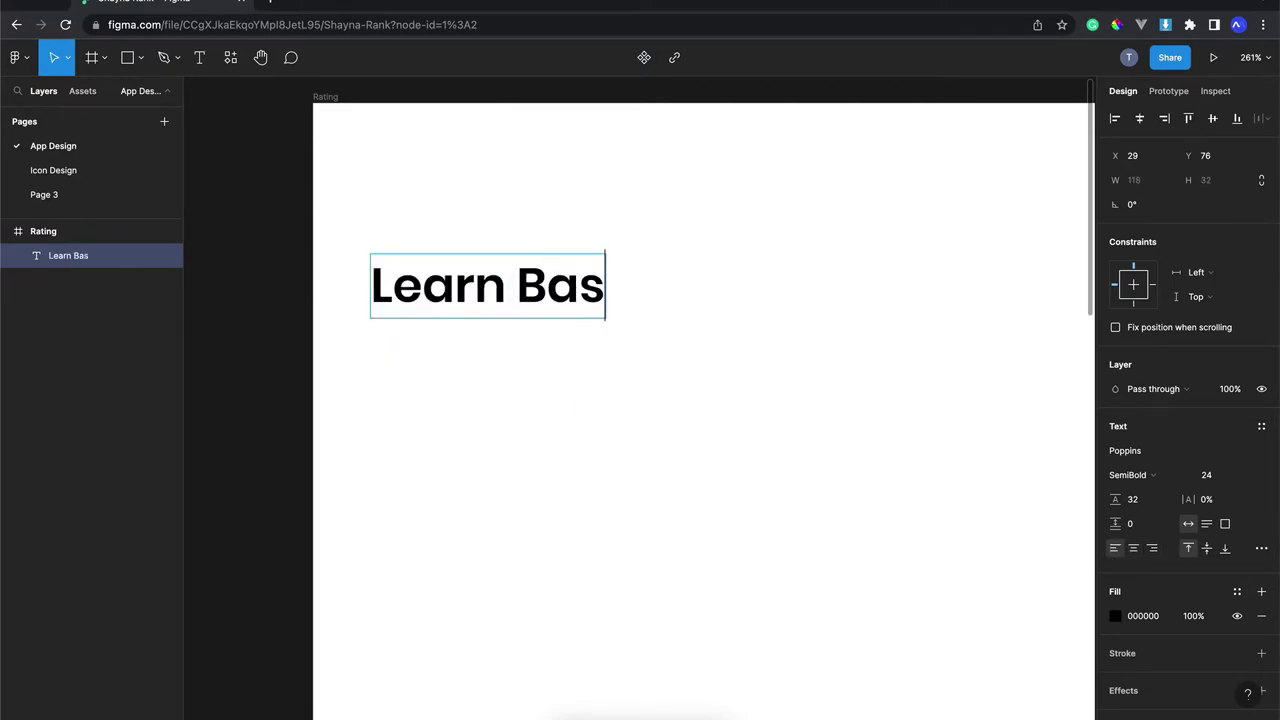
type("ic UI/UX")
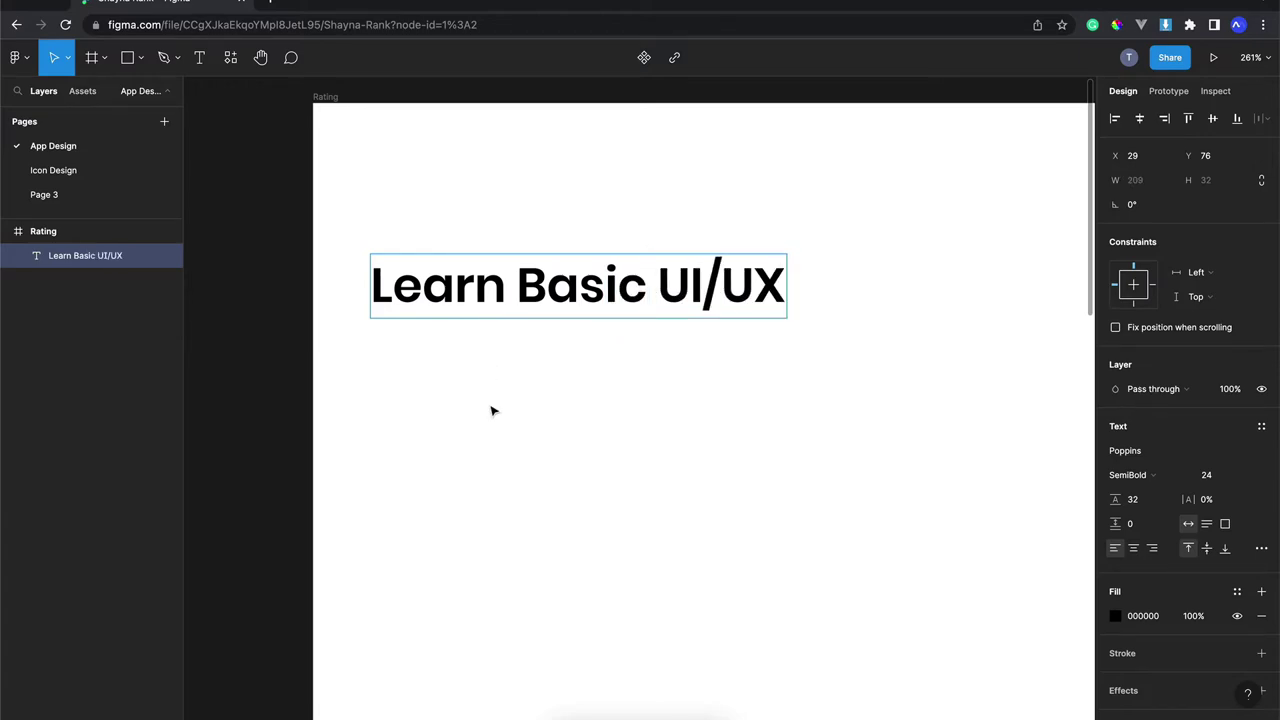
left_click(488, 384)
scroll(451, 294, "right", 2)
left_click(452, 297)
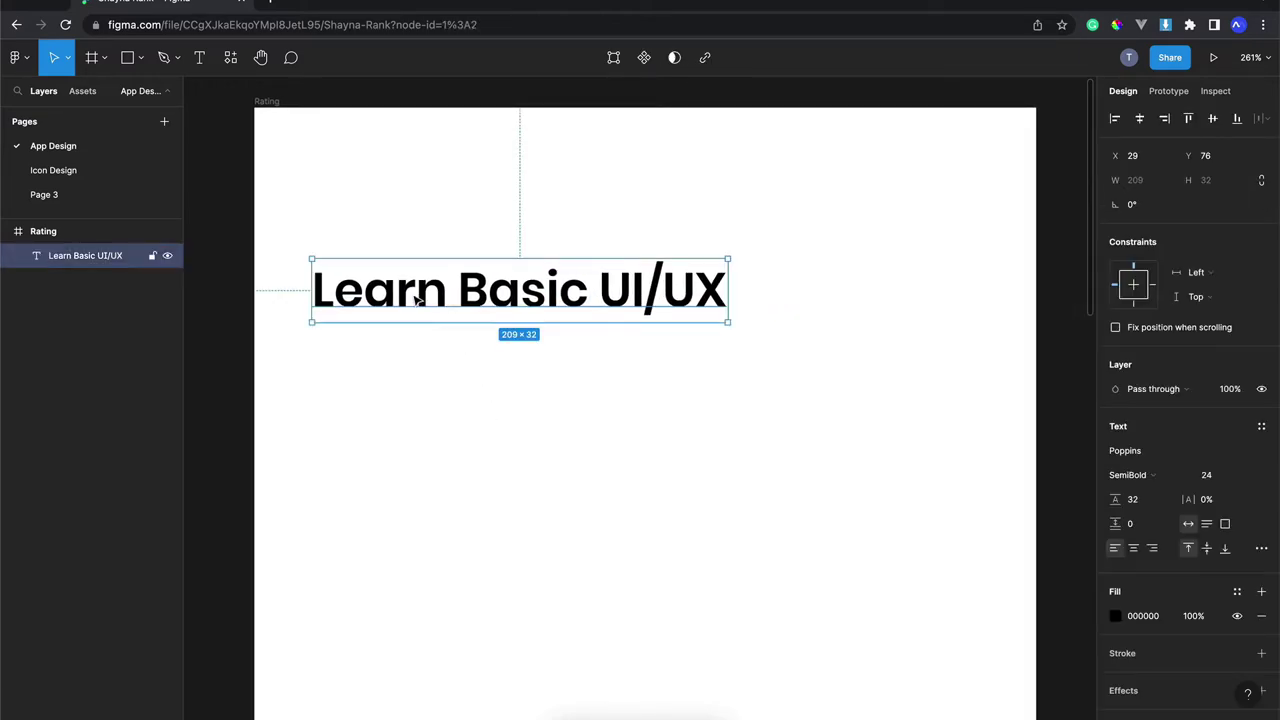
Step: Move the heading and add a duplicate below it in Poppins Regular 16
mouse_move(418, 297)
left_mouse_down()
mouse_move(444, 277)
mouse_move(487, 348)
left_mouse_up()
key("ctrl+d")
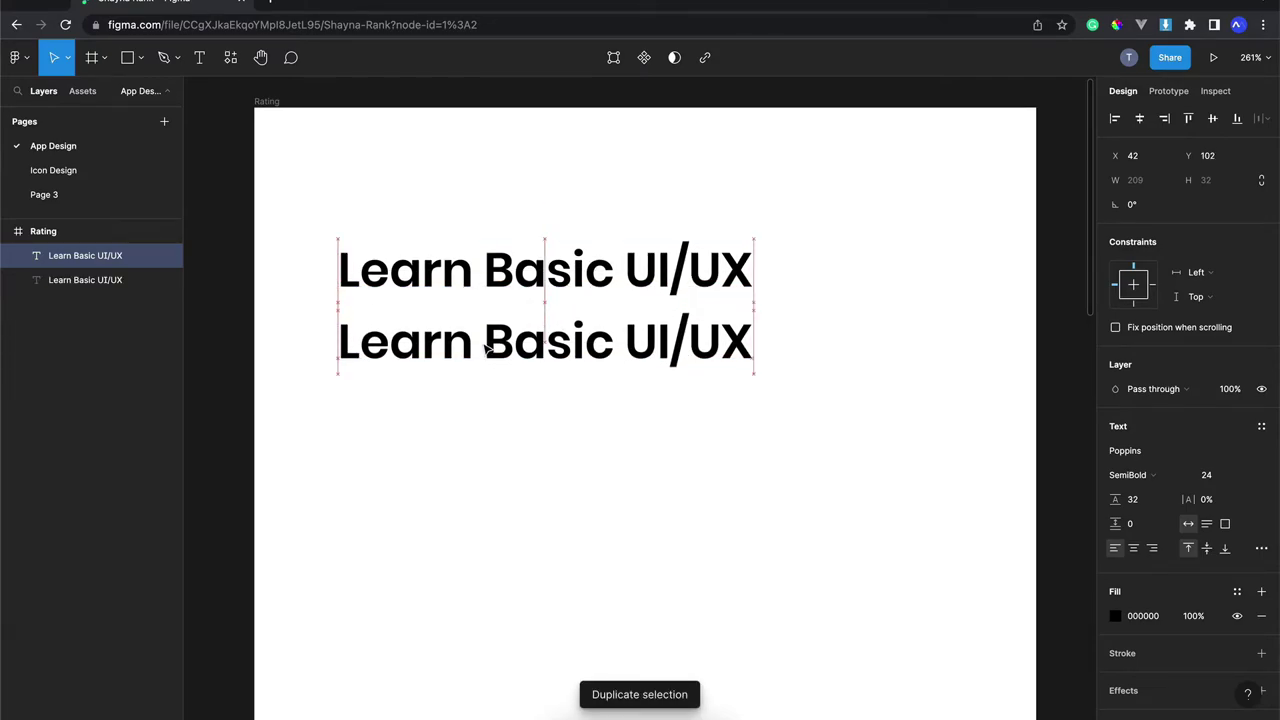
left_click(1150, 478)
left_click(1150, 434)
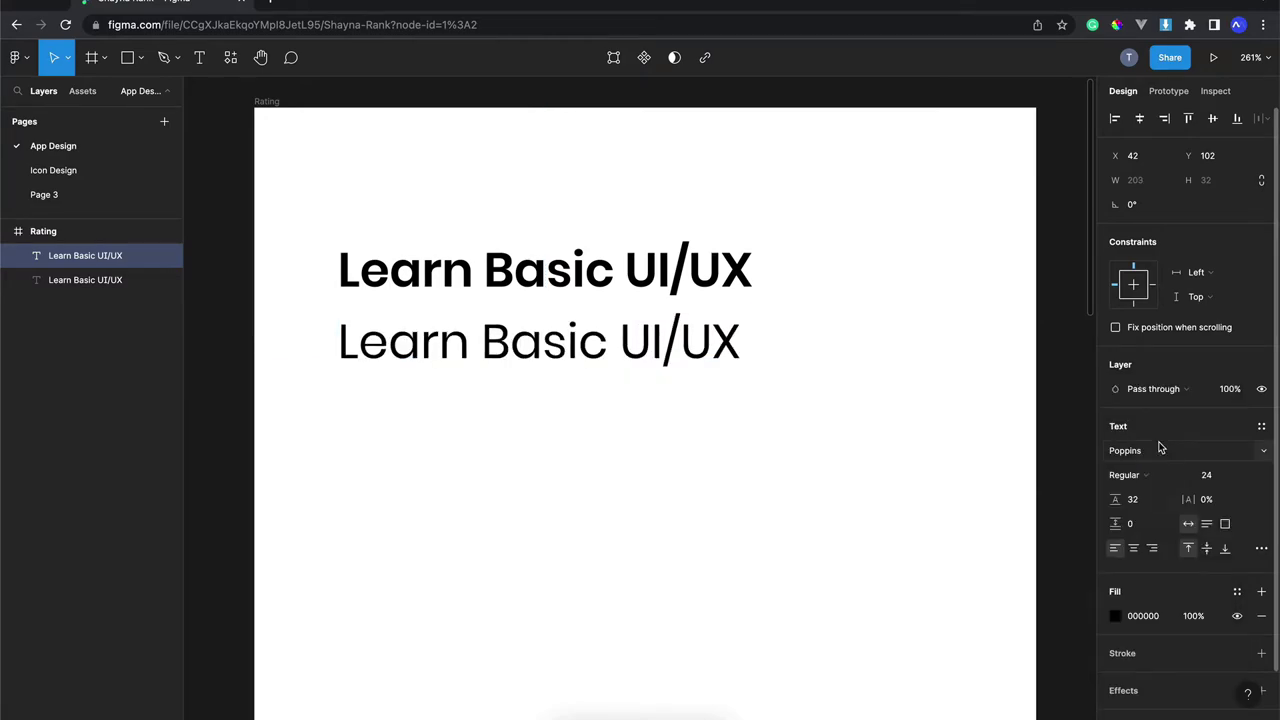
left_click(1217, 476)
type("16")
key("Return")
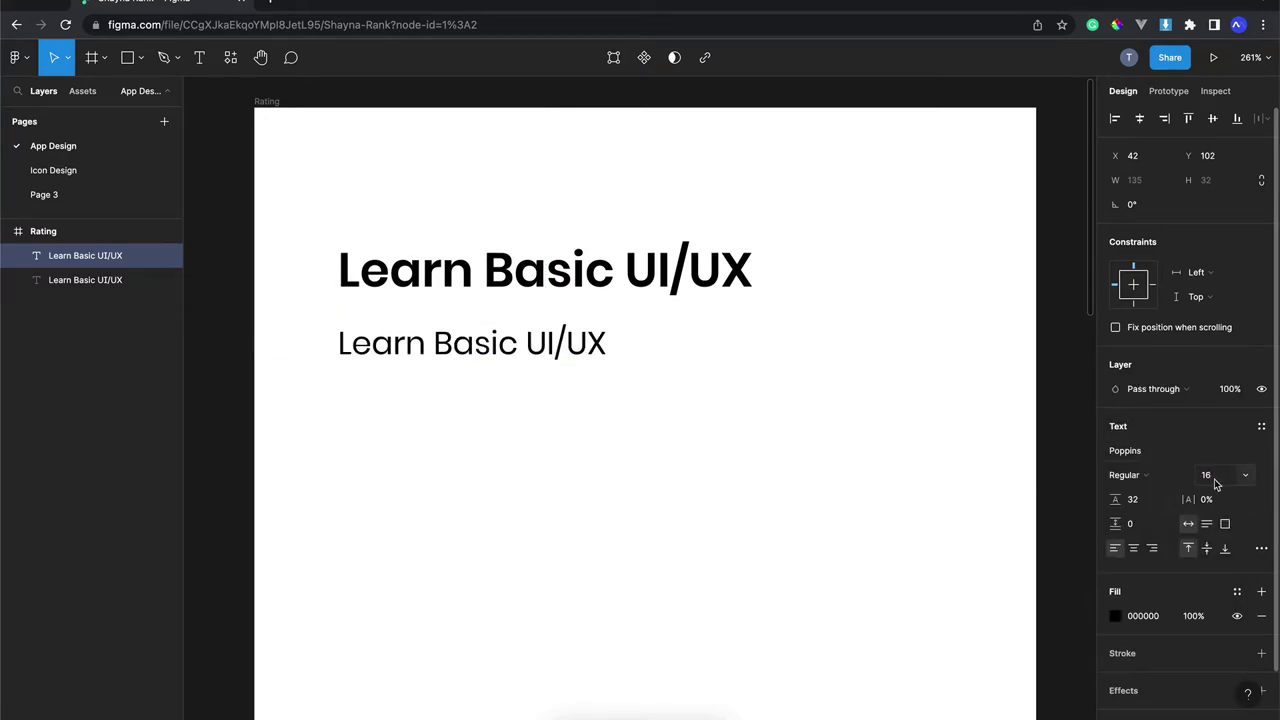
Step: Set the bold heading's line height to Auto
left_click(683, 282)
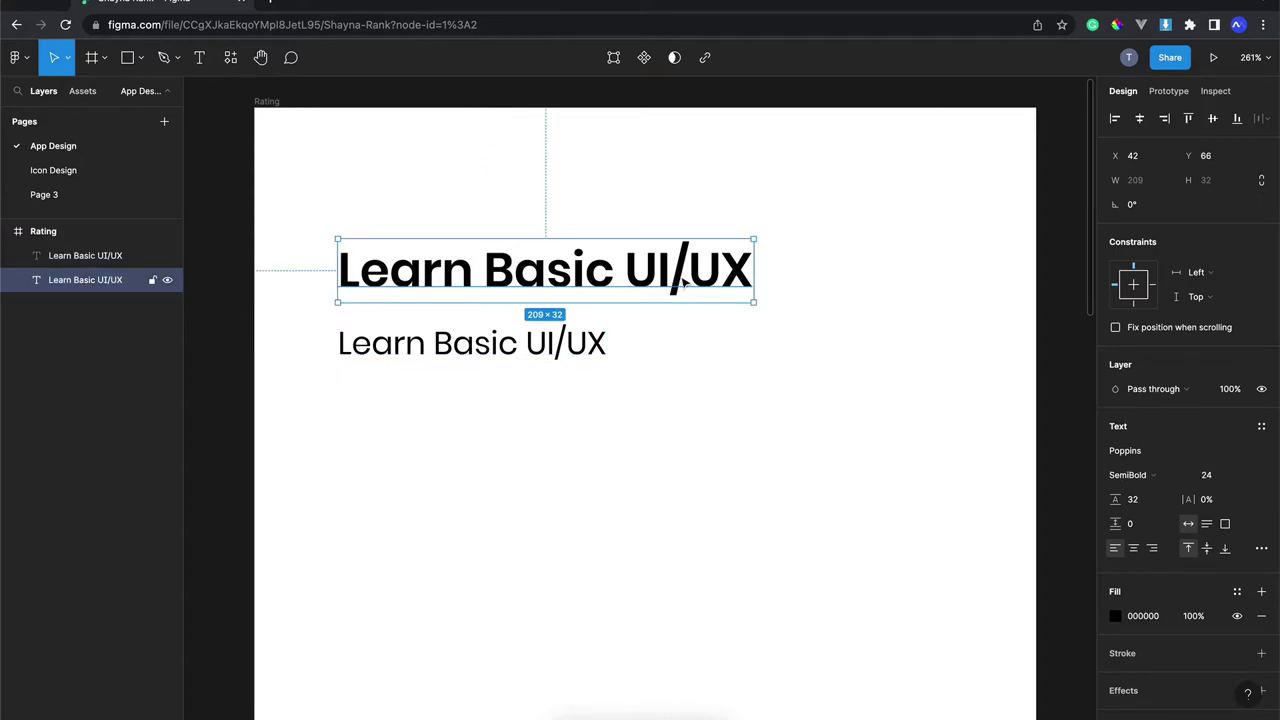
left_click(1144, 502)
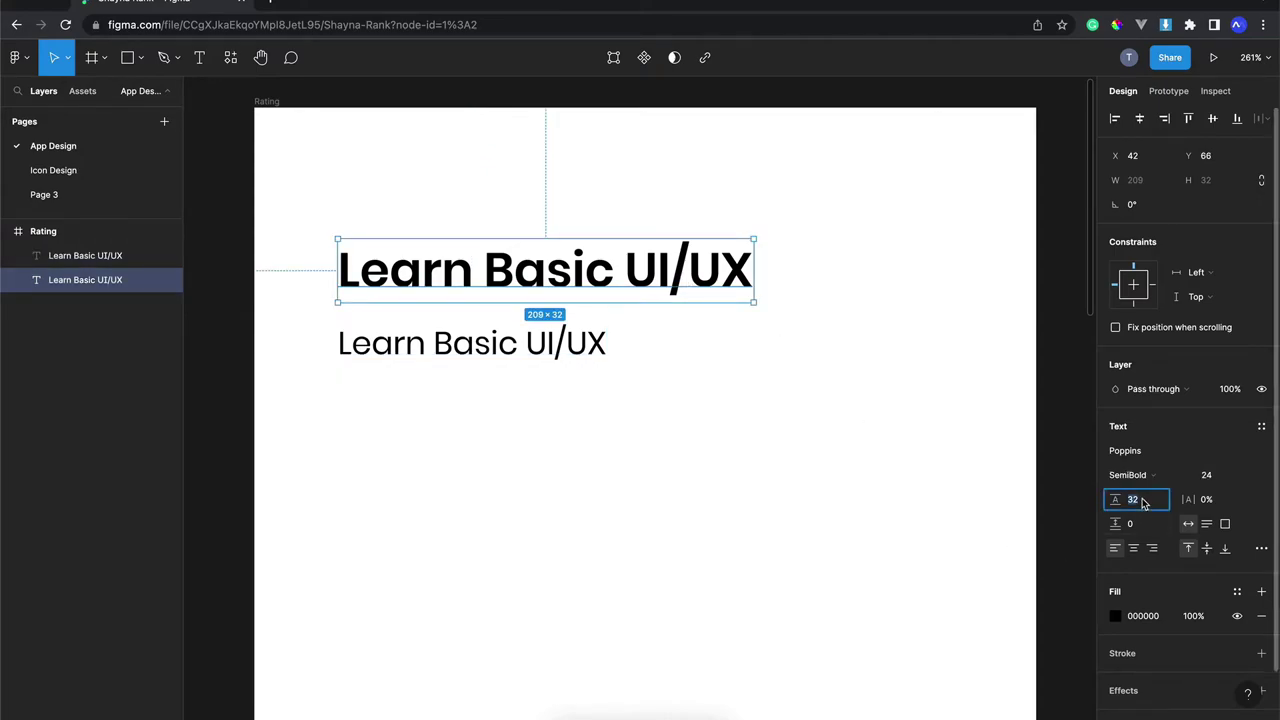
type("auto")
key("Return")
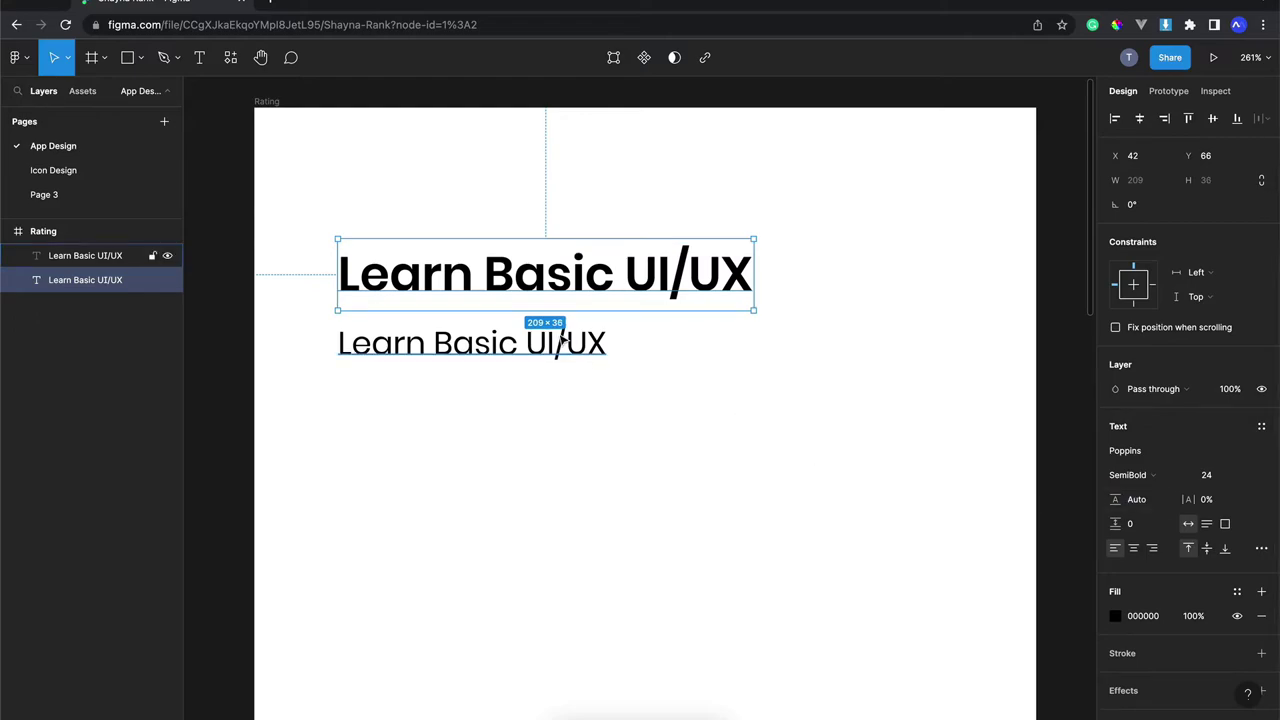
left_click(496, 340)
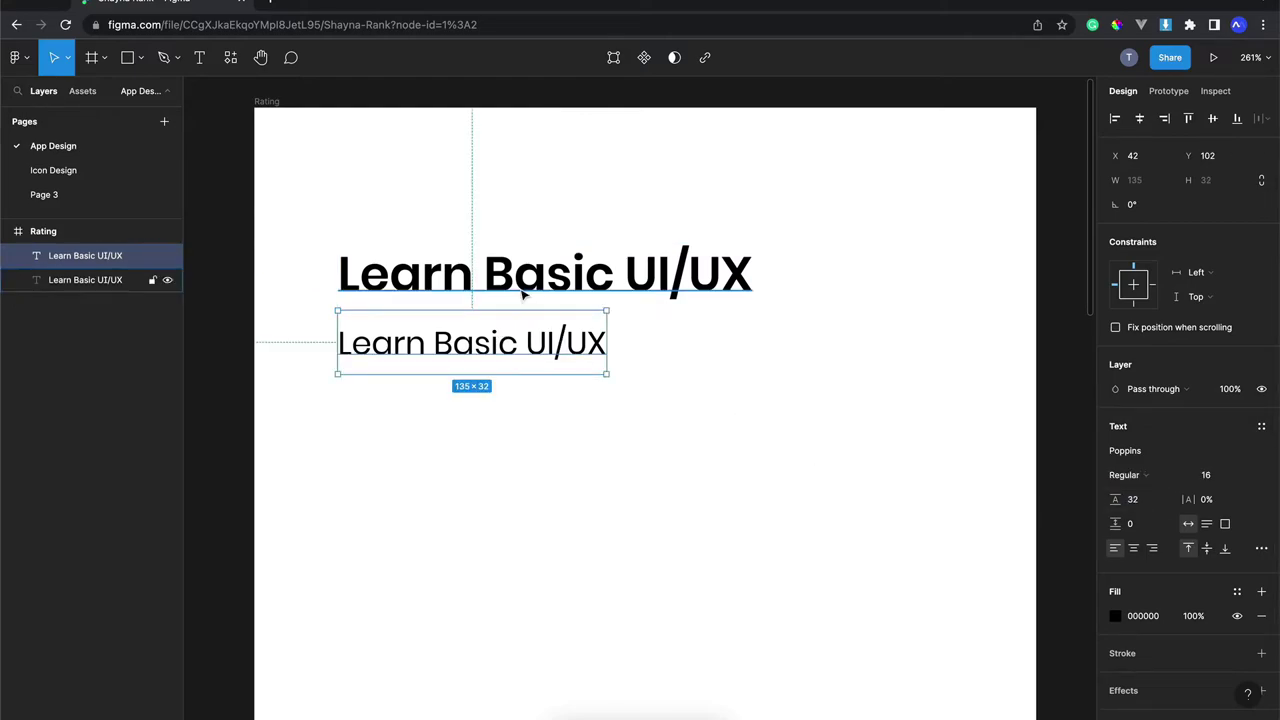
Step: Replace the copy's text with a three-line Lorem ipsum paragraph about UI app design
double_click(498, 350)
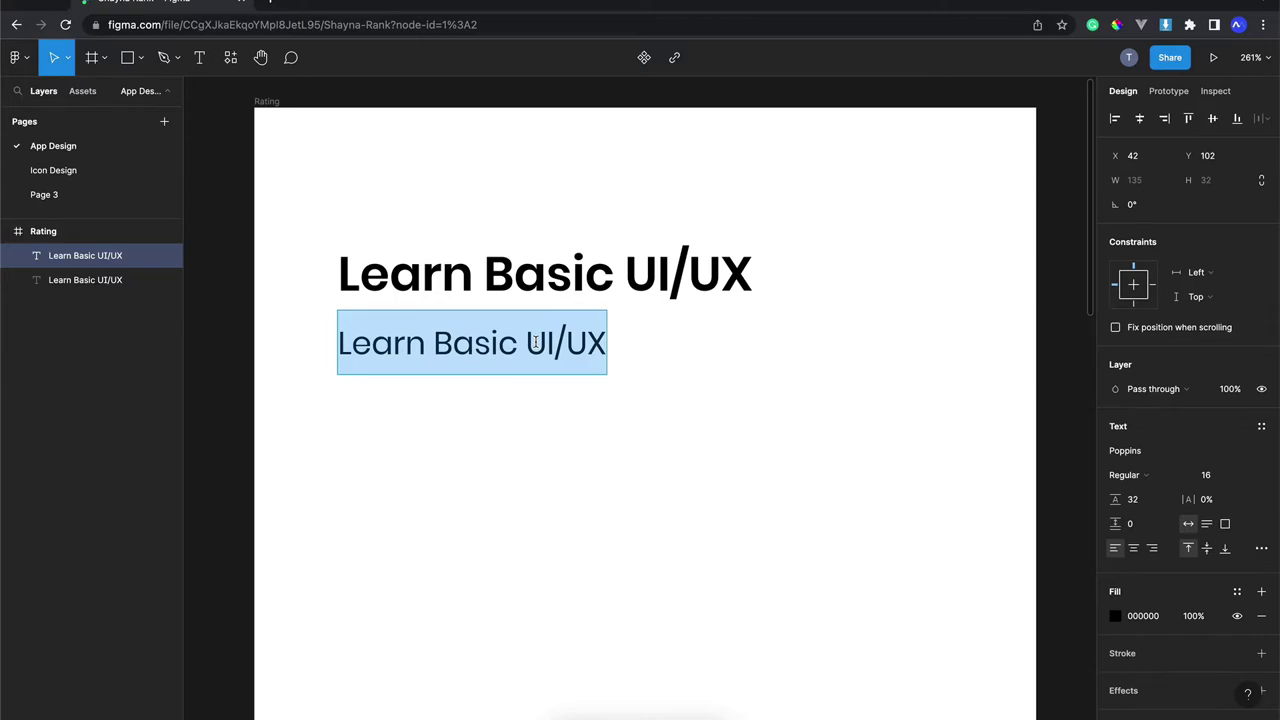
type("Lorem ipsum dolor ")
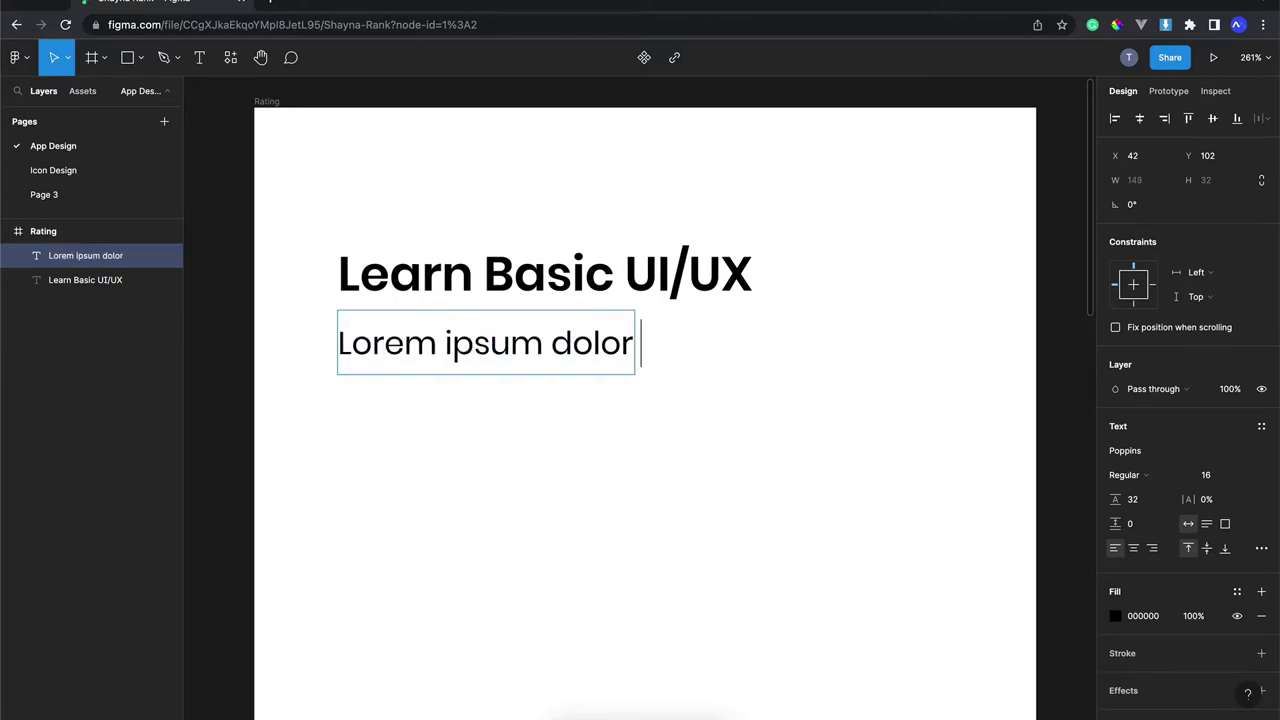
type("figma uo")
key("BackSpace")
type("i ap")
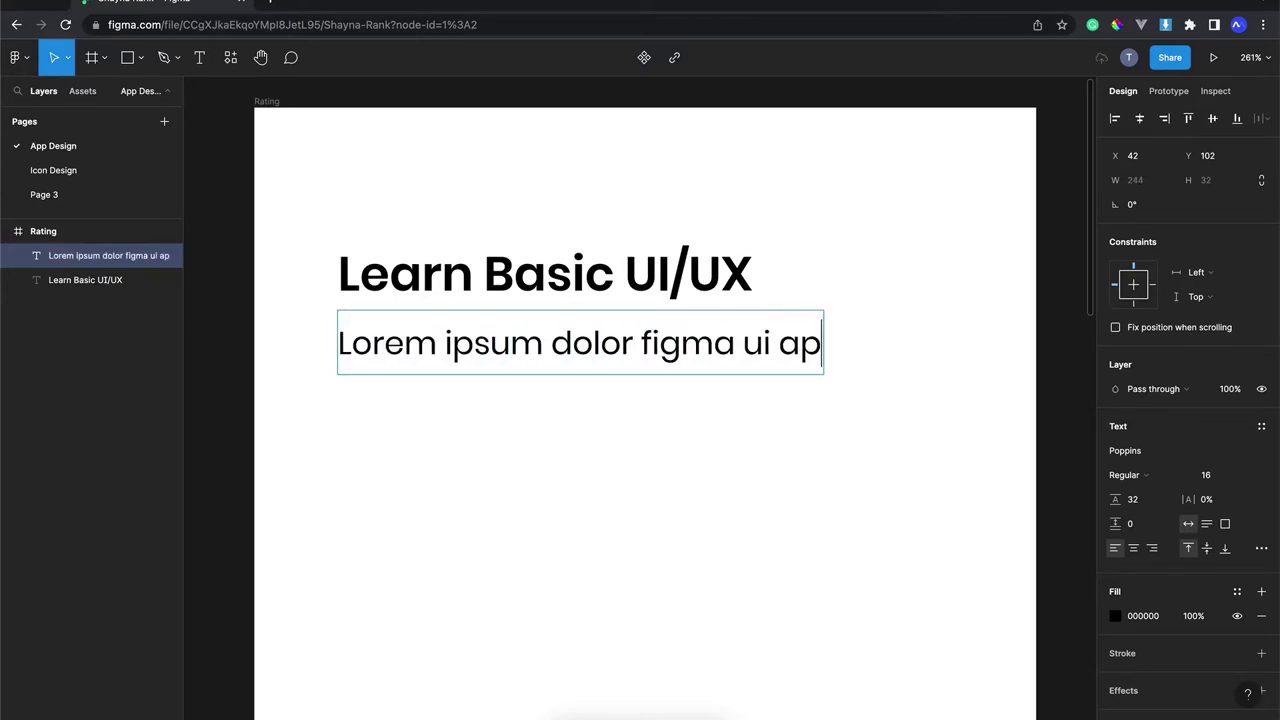
type("p design")
key("Return")
type("can")
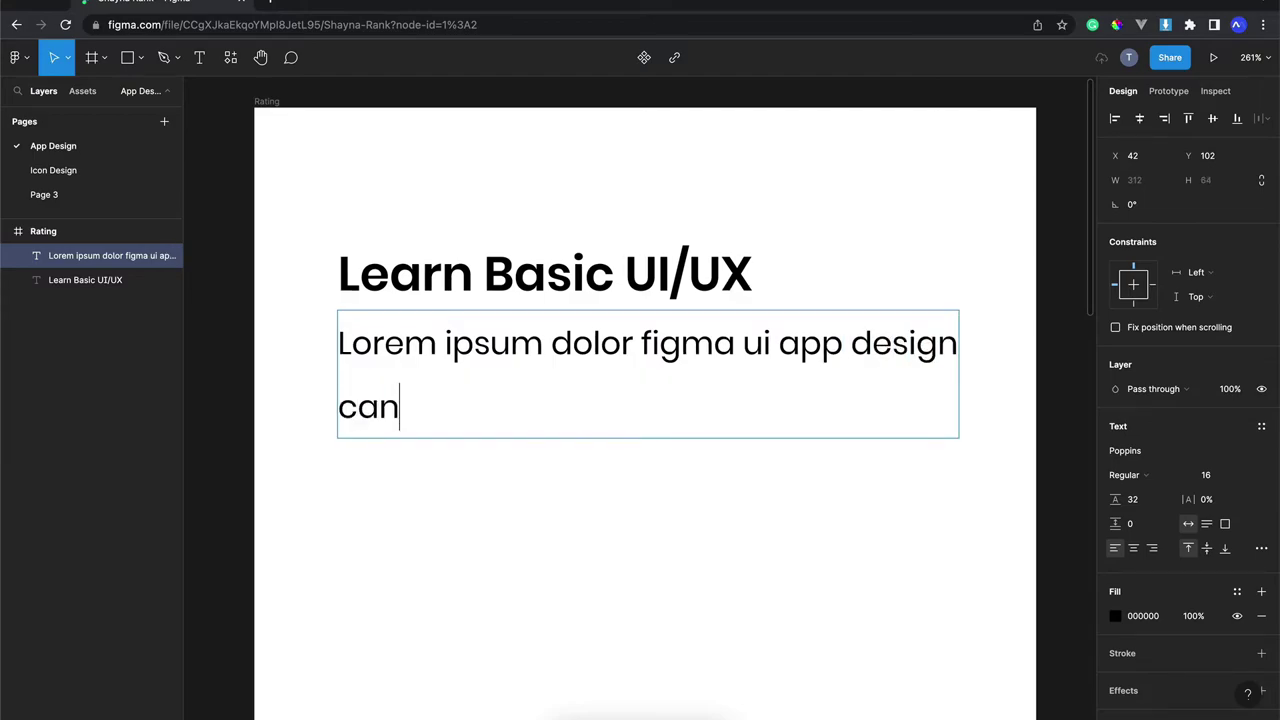
type(" be really fun th")
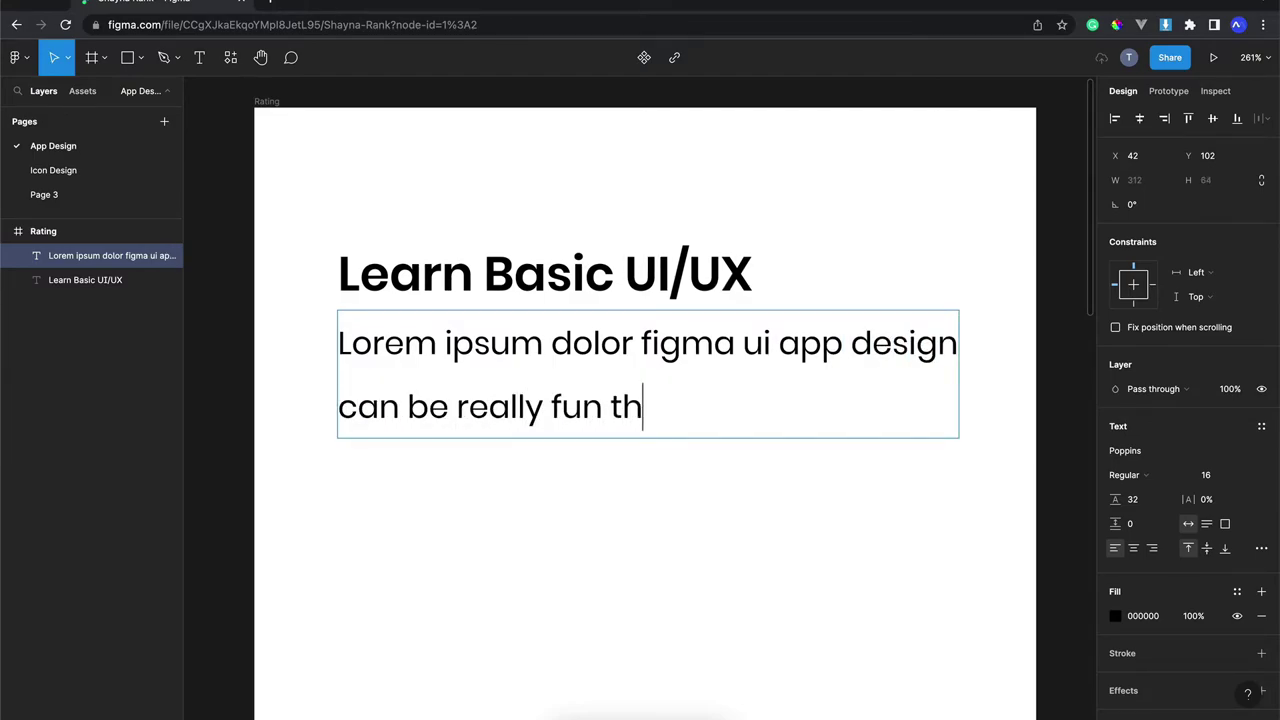
type("oooooo")
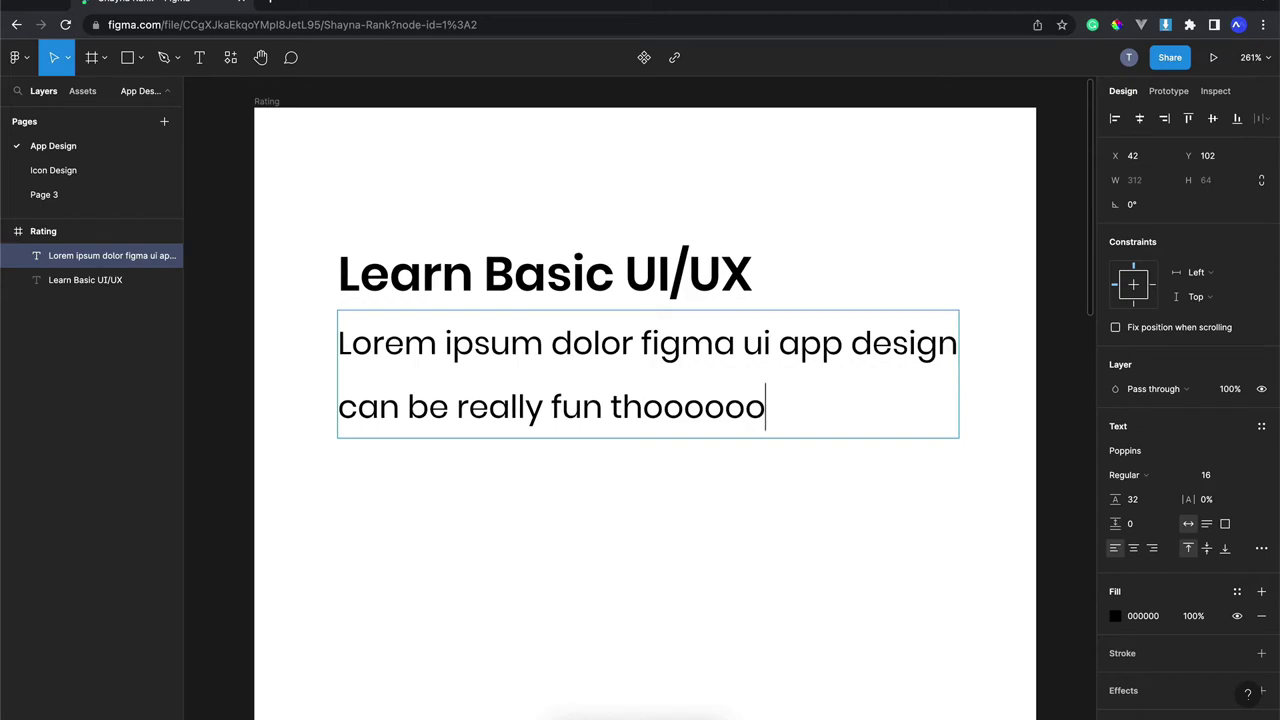
type(" belajar pix")
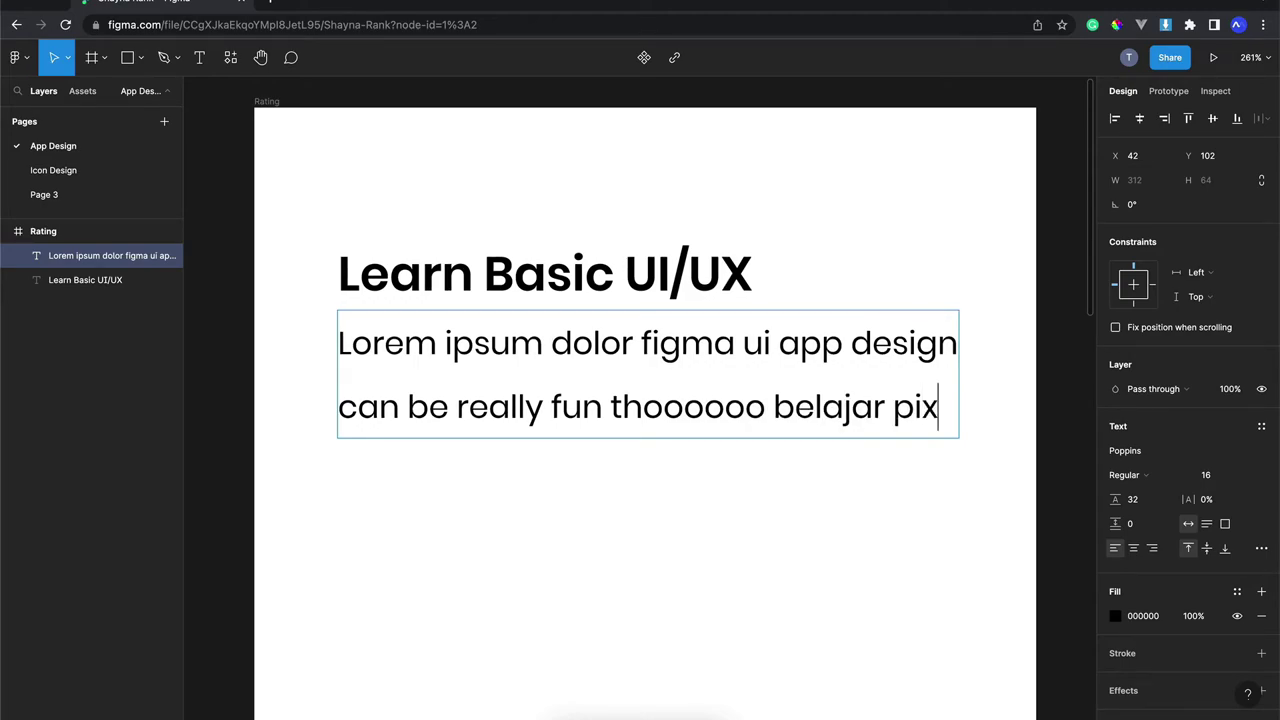
type("el-pe")
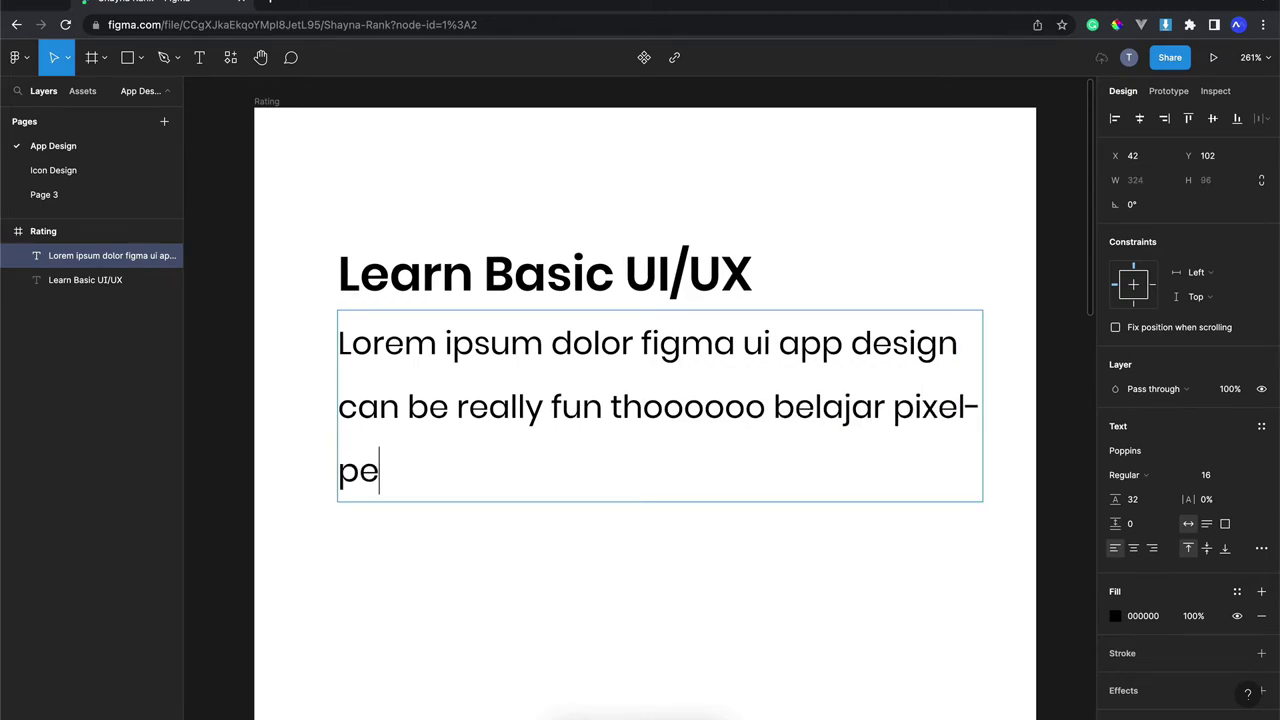
type("rfect also be")
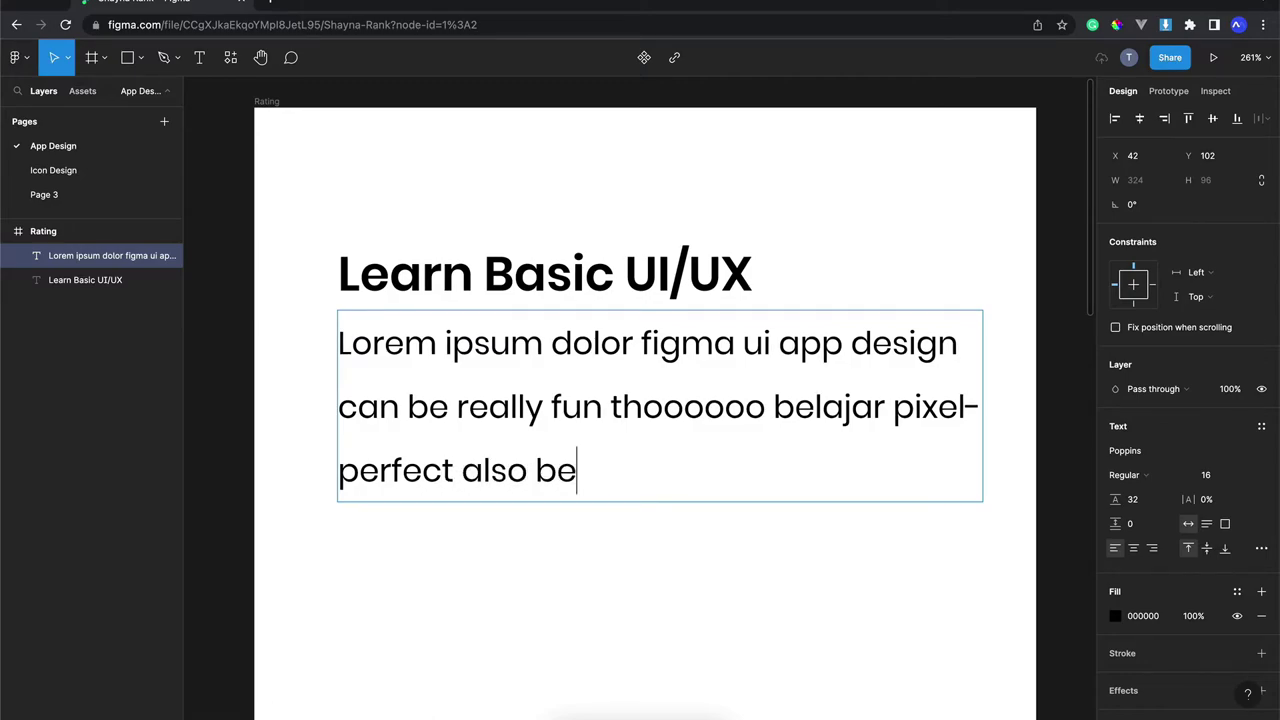
type(" really goood")
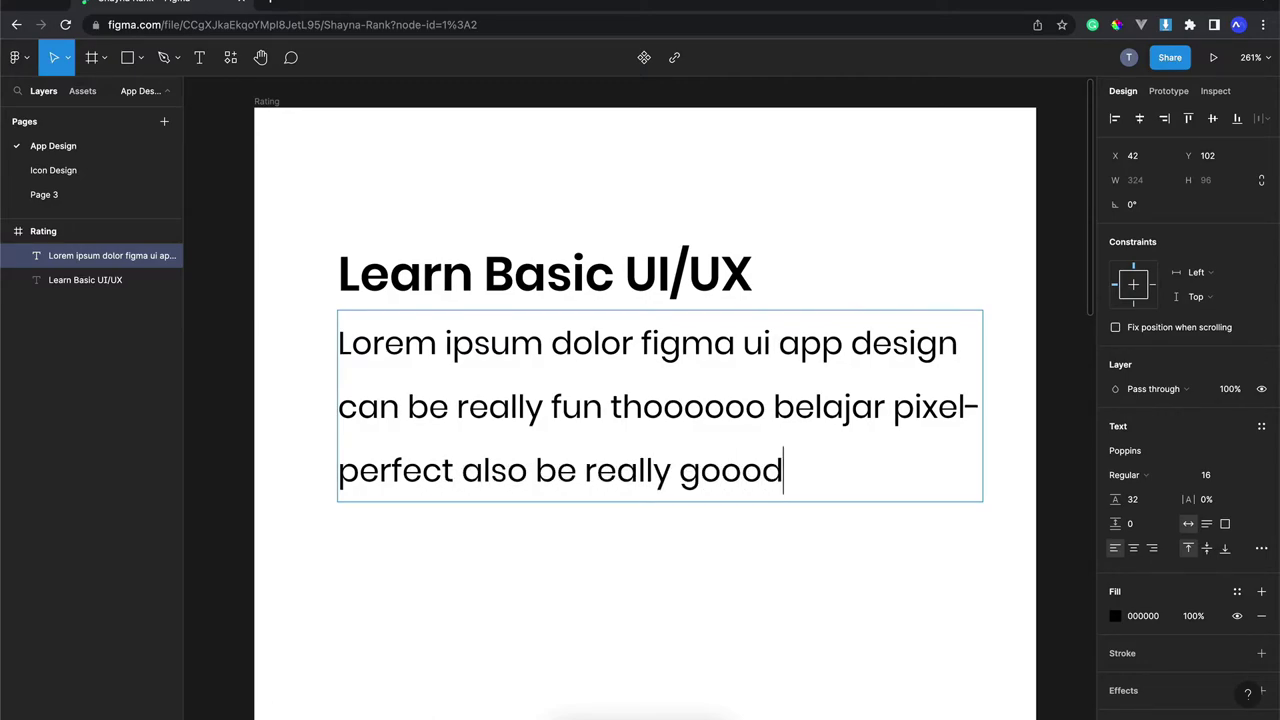
type(".")
key("Escape")
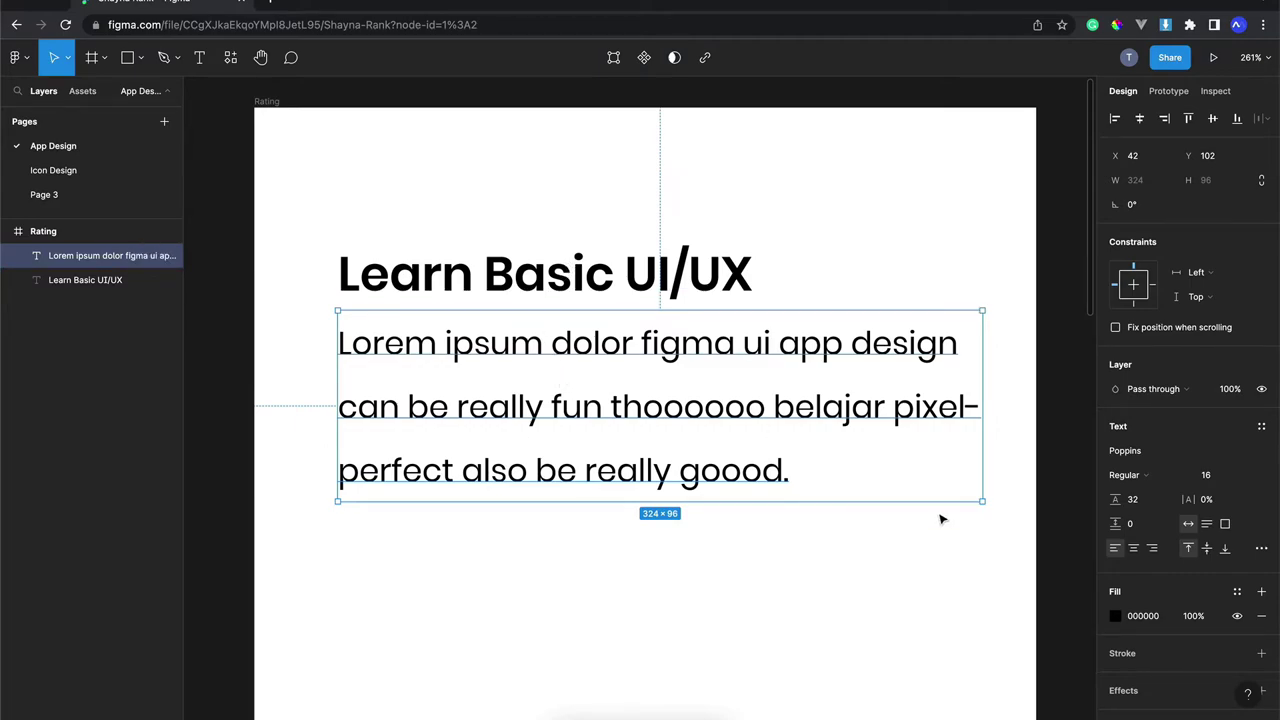
Step: Set the paragraph's line height to 28 and move it slightly lower under the heading
left_click(1135, 500)
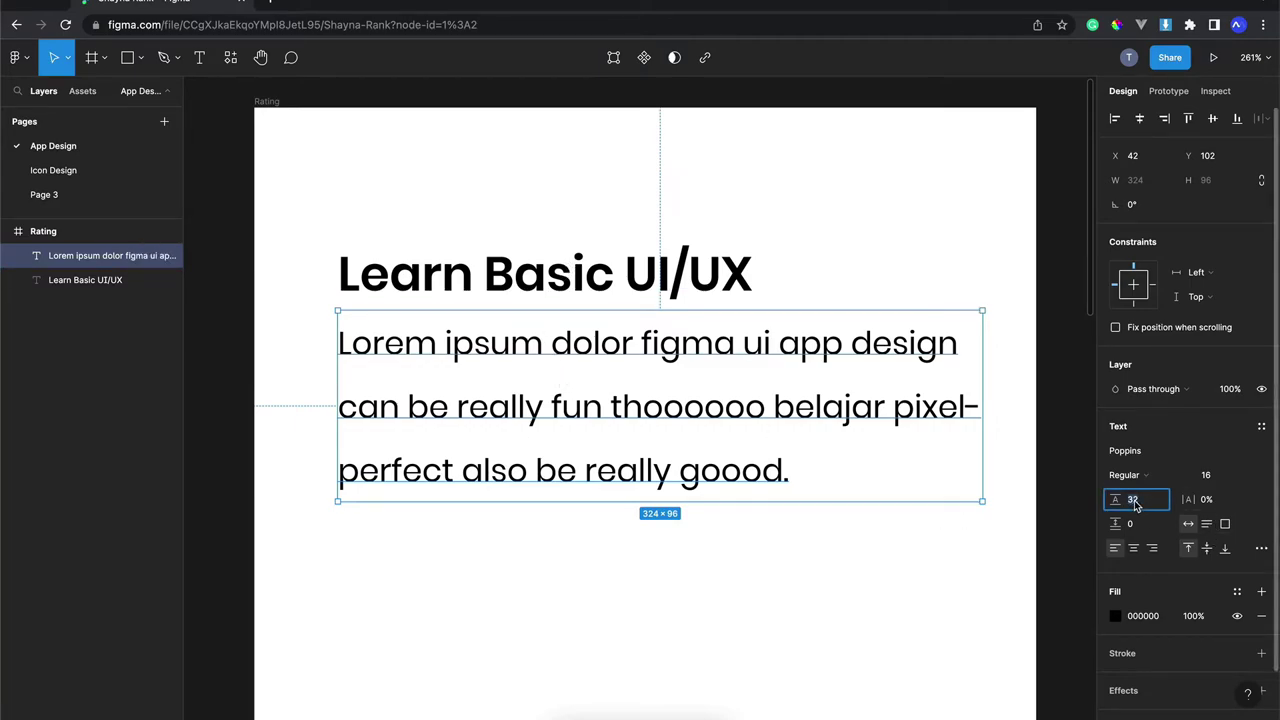
type("28")
key("Return")
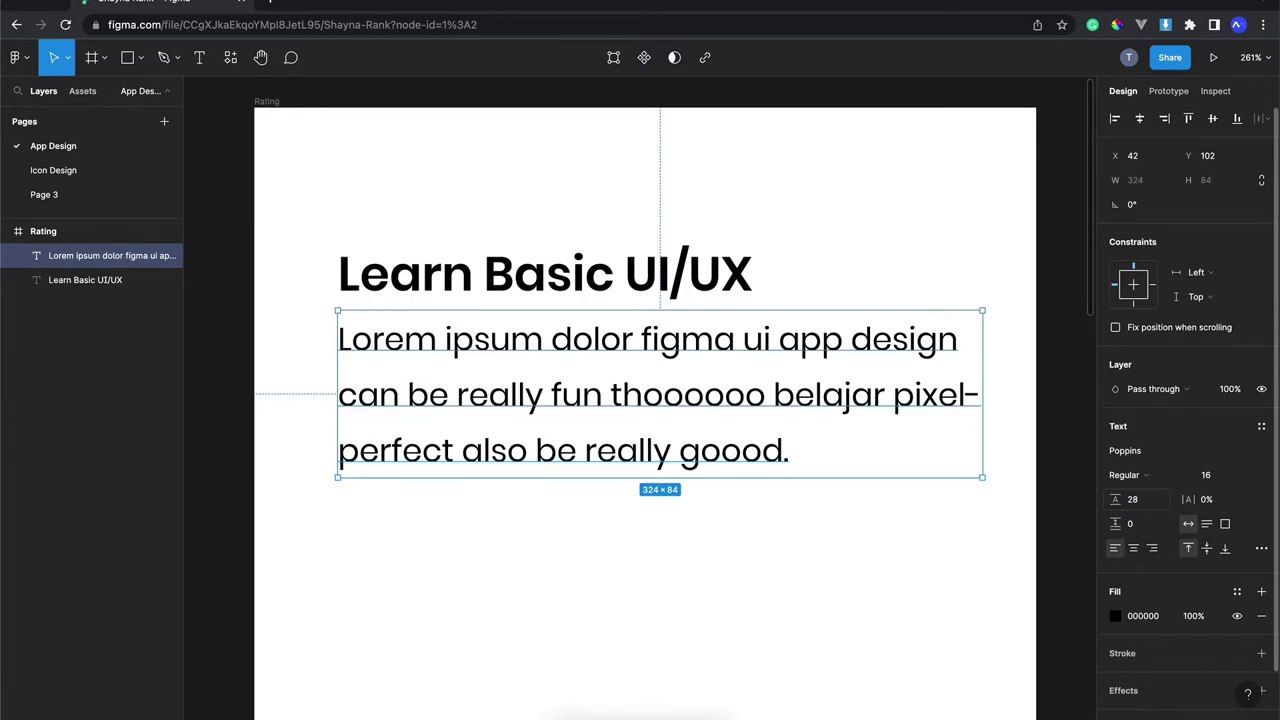
left_click_drag(737, 376, 740, 385)
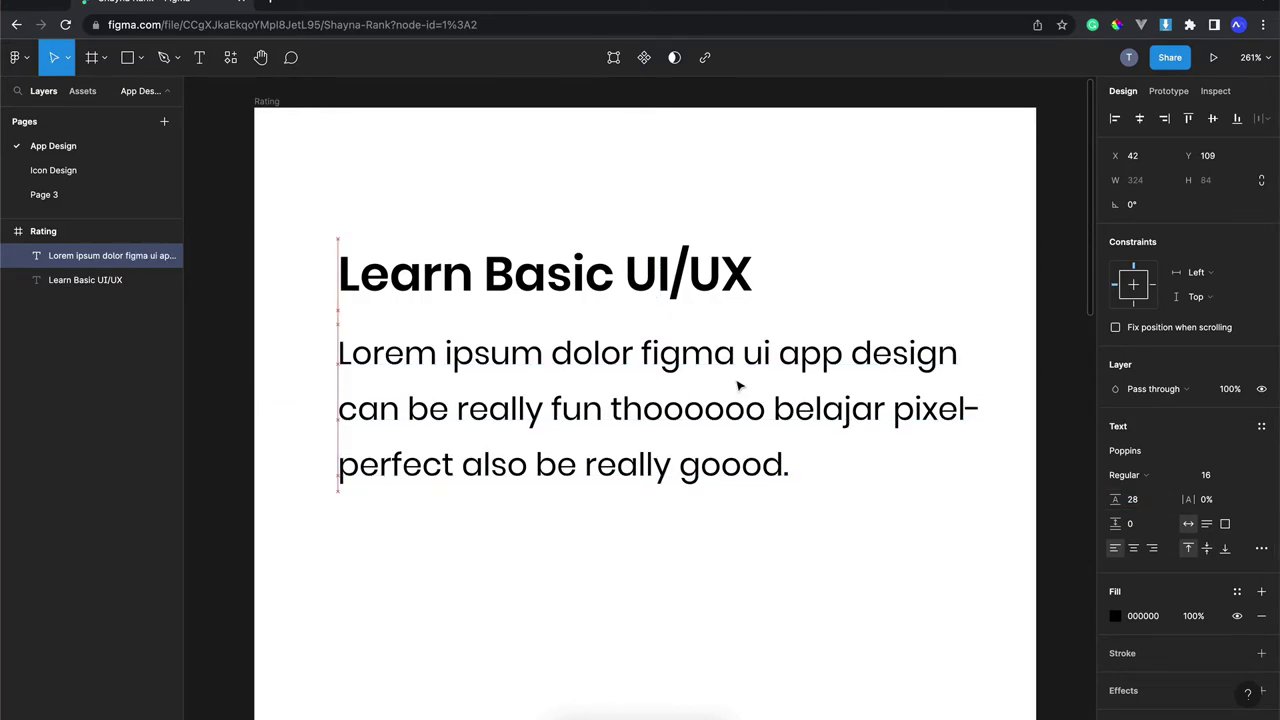
left_click(685, 520)
scroll(683, 523, "down", 2)
left_click(670, 402)
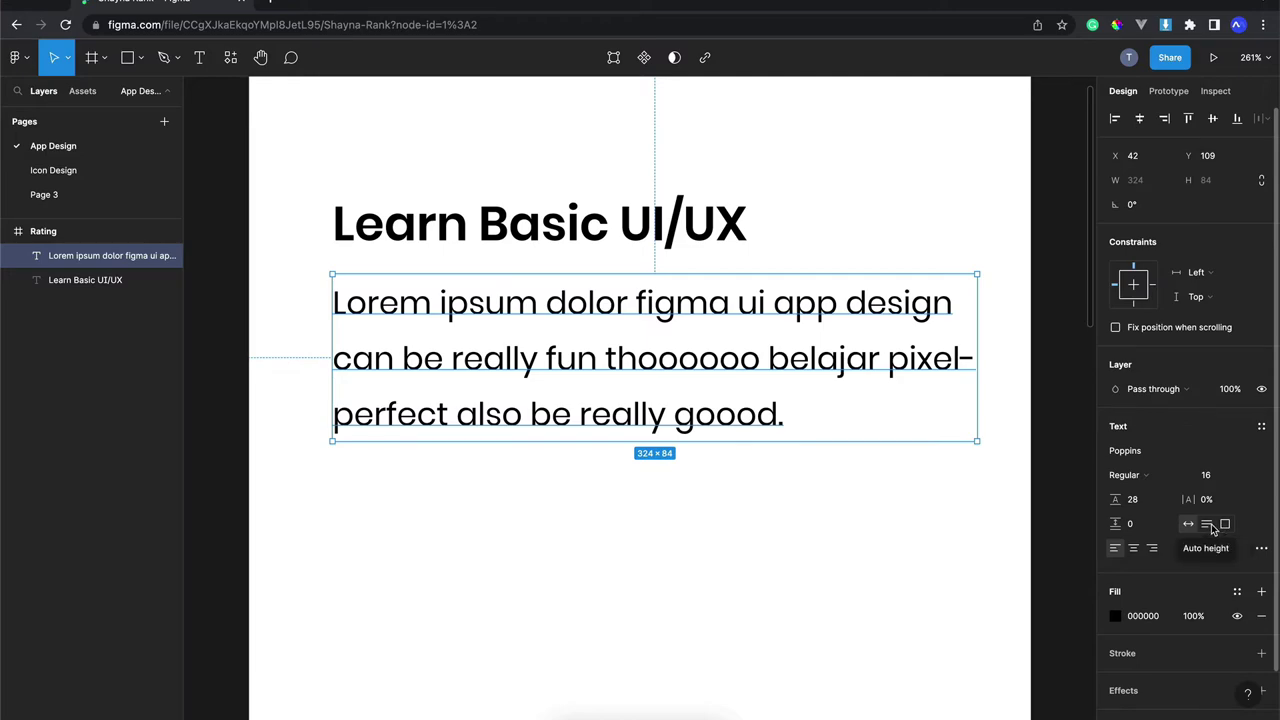
scroll(953, 505, "left", 1)
scroll(953, 505, "down", 1)
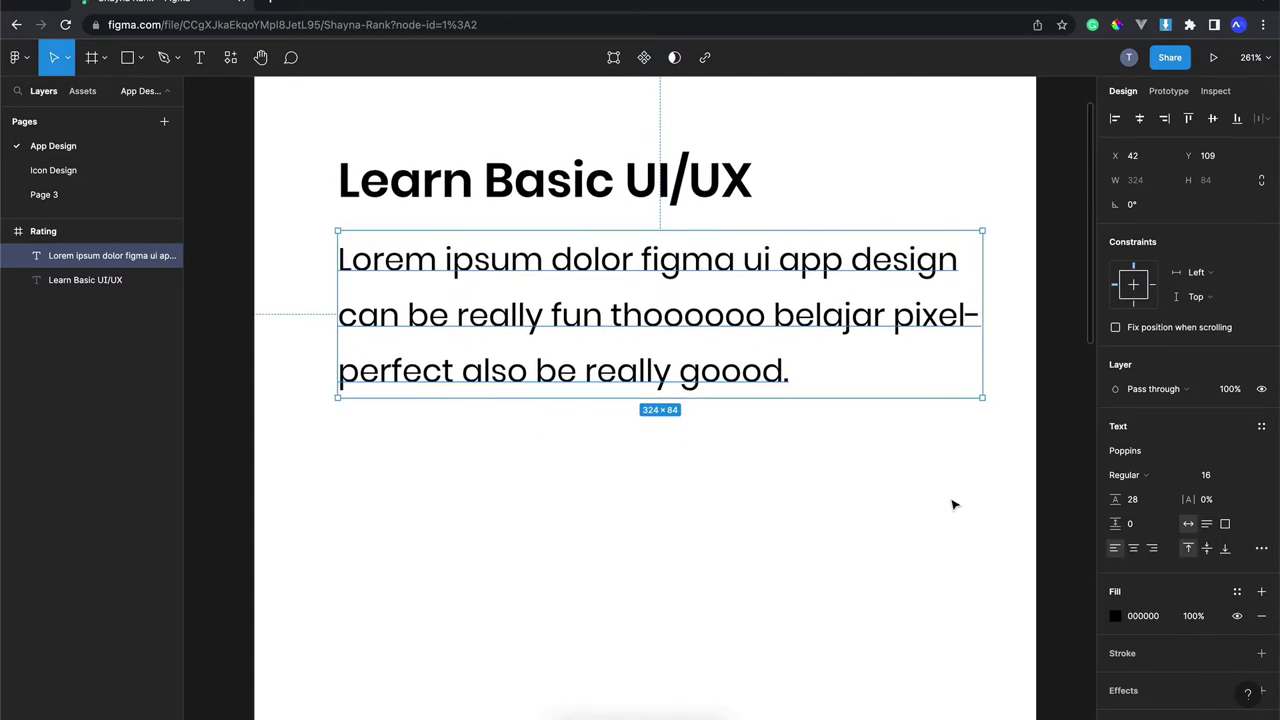
left_click(760, 470)
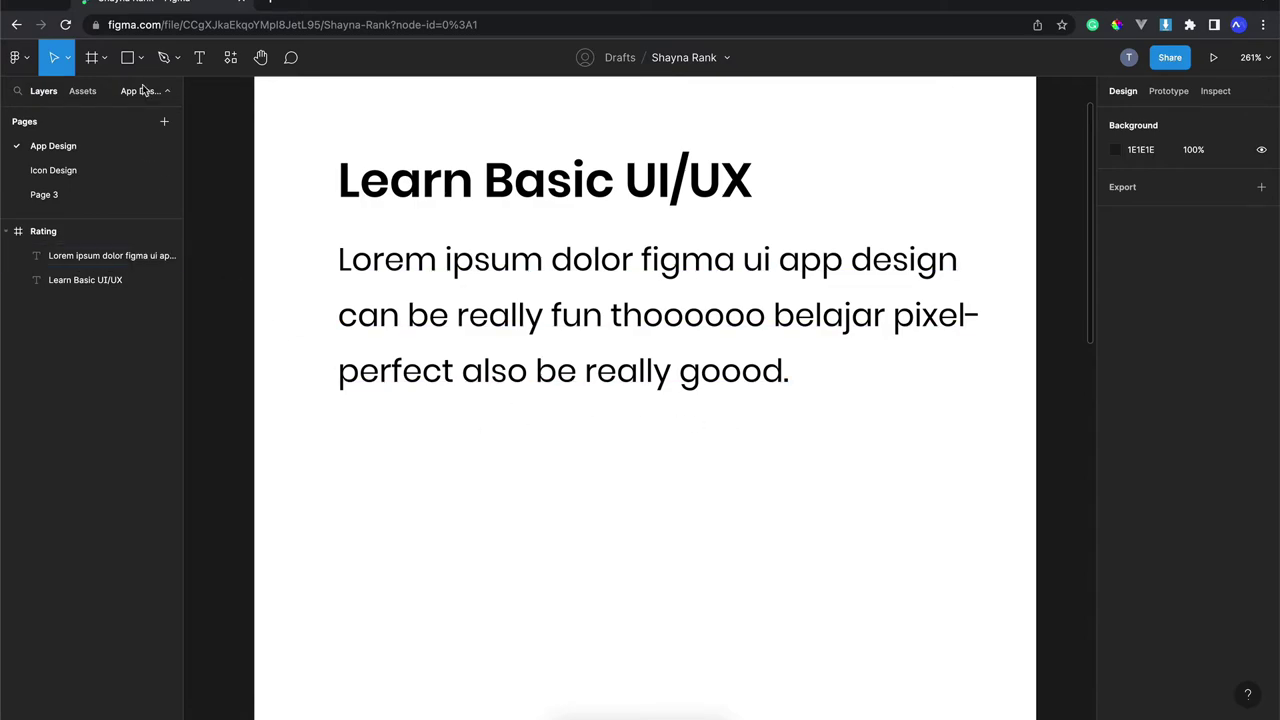
left_click(127, 57)
Step: Add a grey 324×100 rectangle under the paragraph's left edge and nudge it up
left_click(421, 464)
mouse_move(544, 574)
left_mouse_down()
mouse_move(443, 474)
mouse_move(460, 559)
mouse_move(982, 560)
left_mouse_up()
scroll(690, 433, "right", 2)
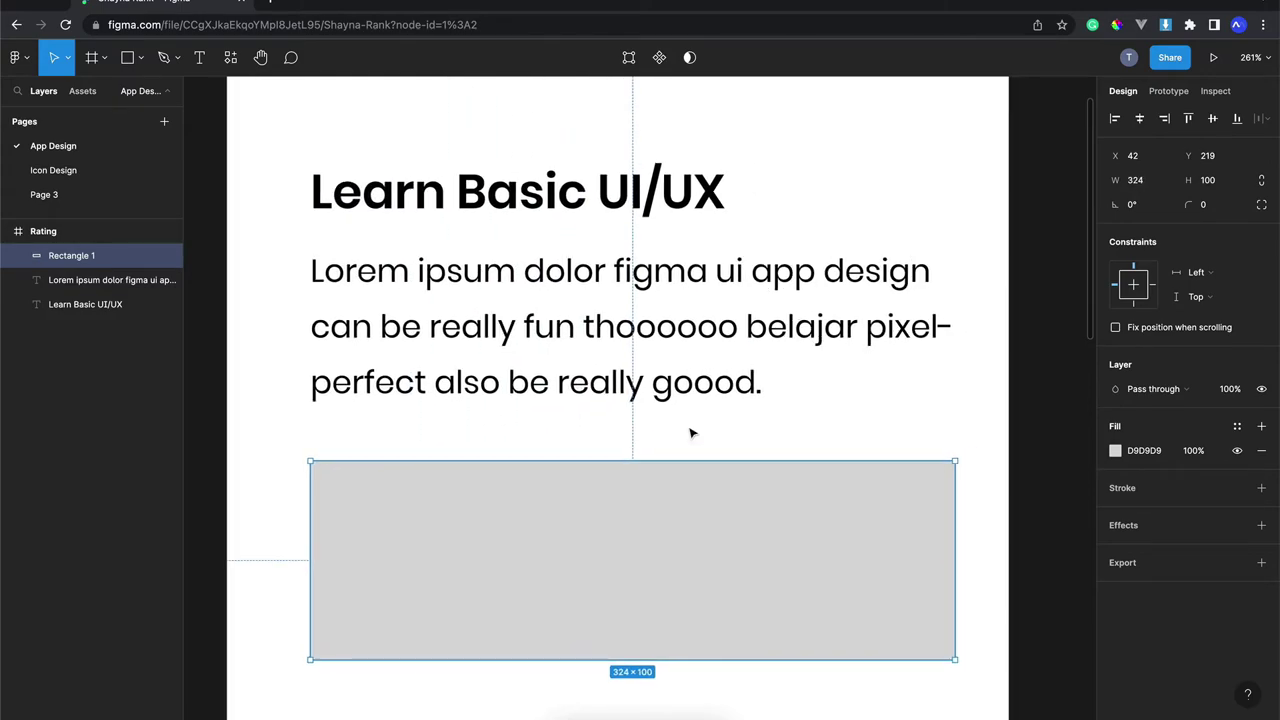
scroll(631, 419, "left", 2)
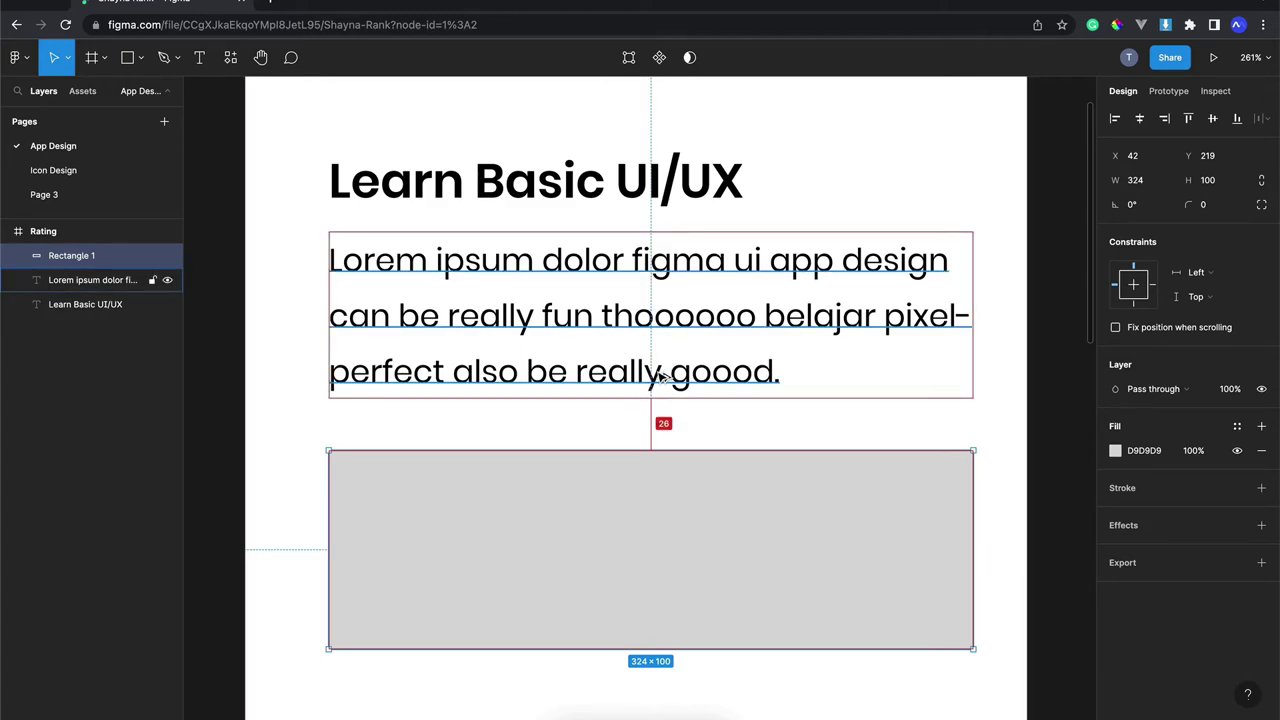
key("Up")
key("Up")
key("Up")
key("Up")
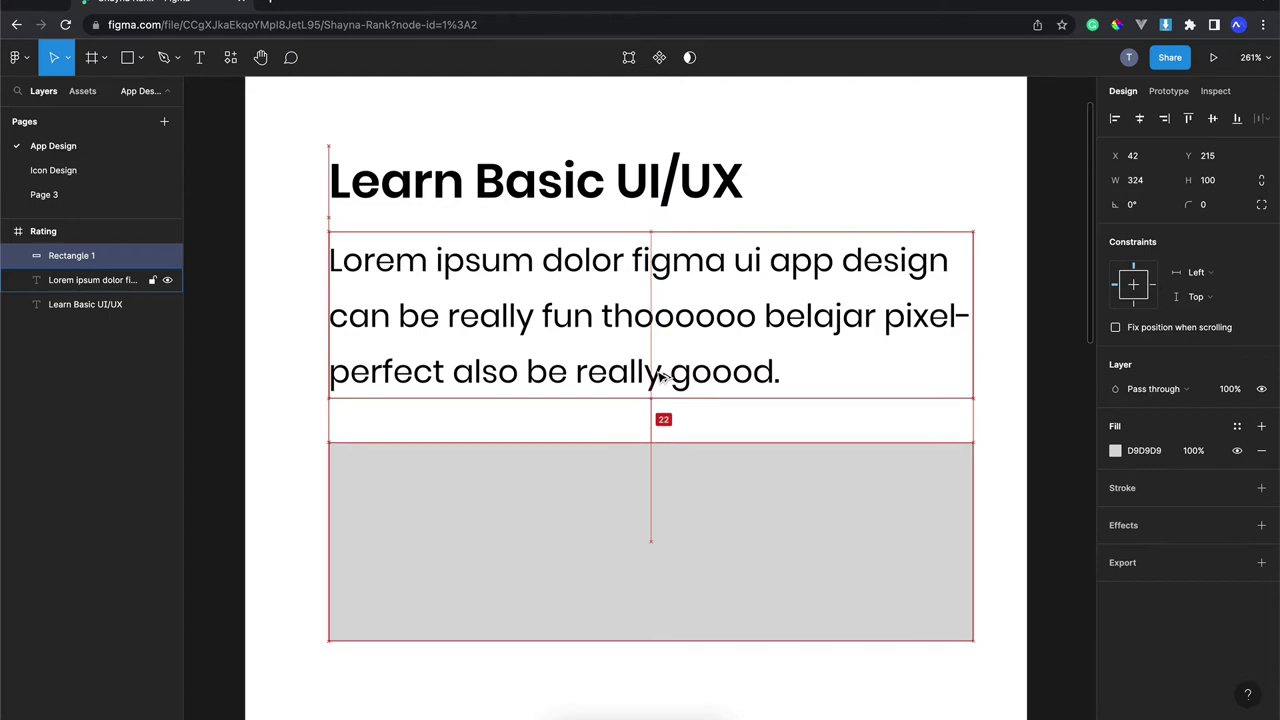
key("Up")
key("Up")
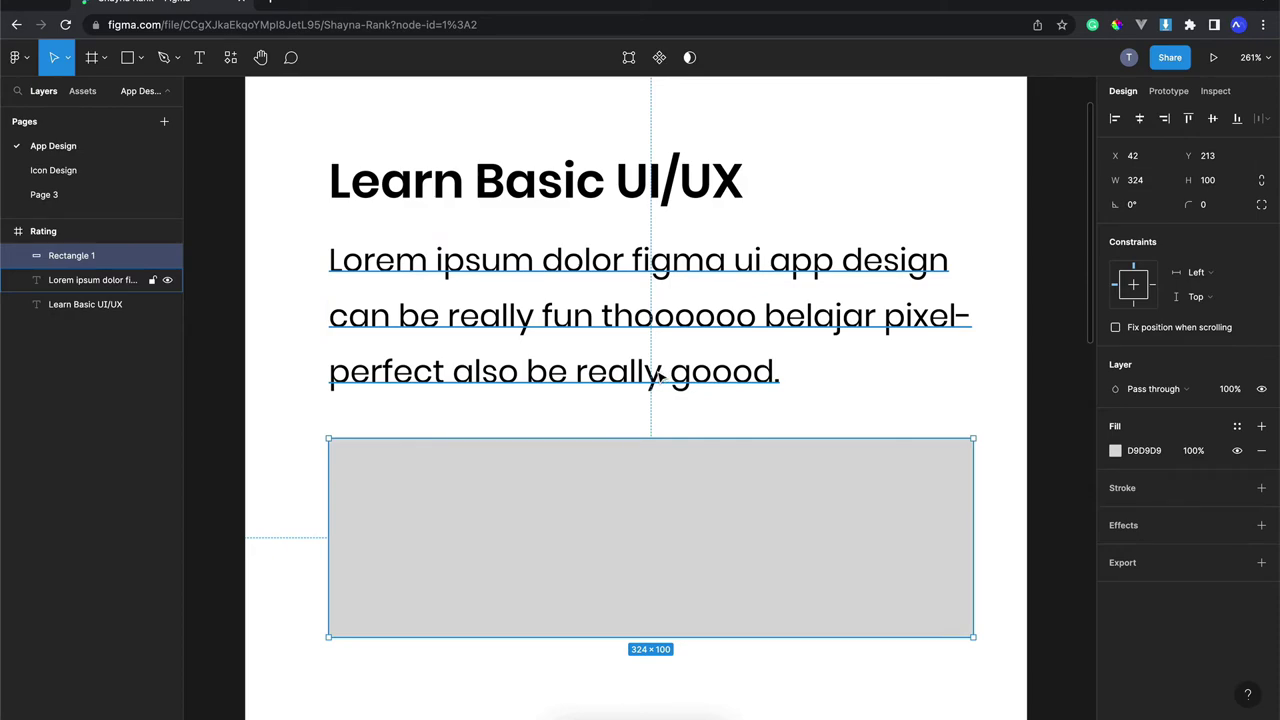
left_click(659, 375)
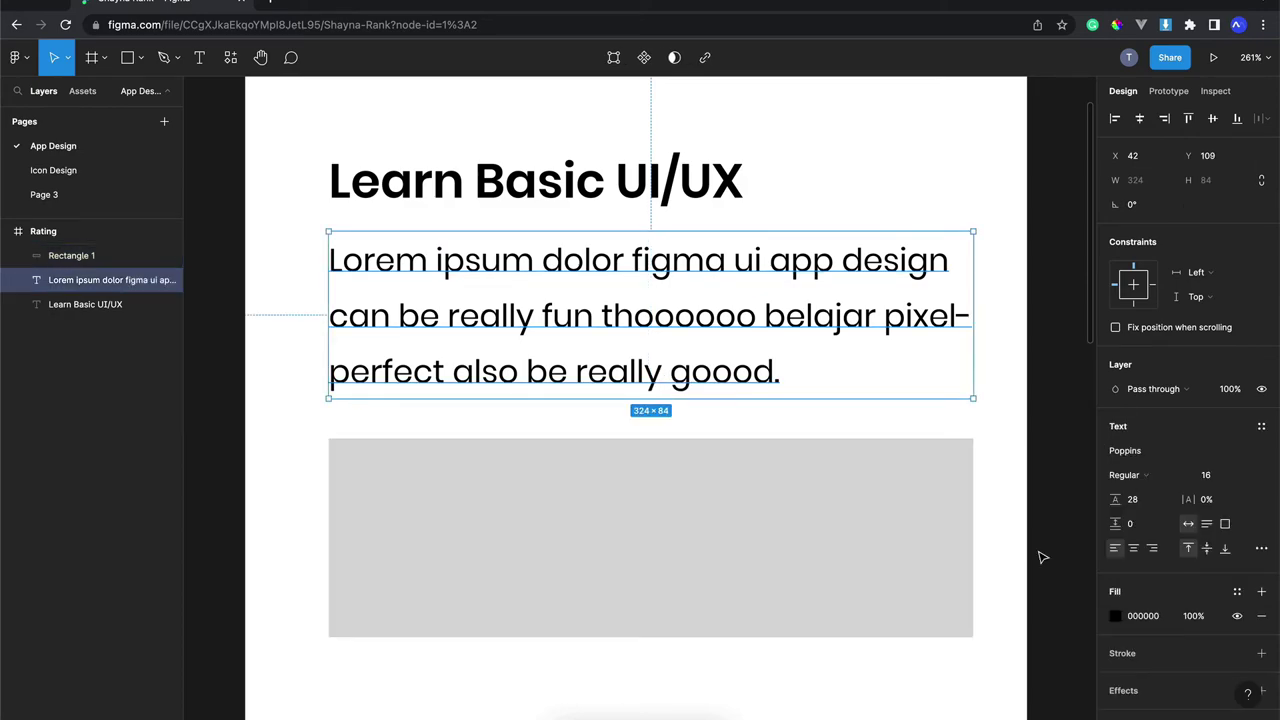
Step: Make the paragraph box Fixed size and shorten it to 'Lorem ipsum dolor download tempalte'
left_click(1225, 524)
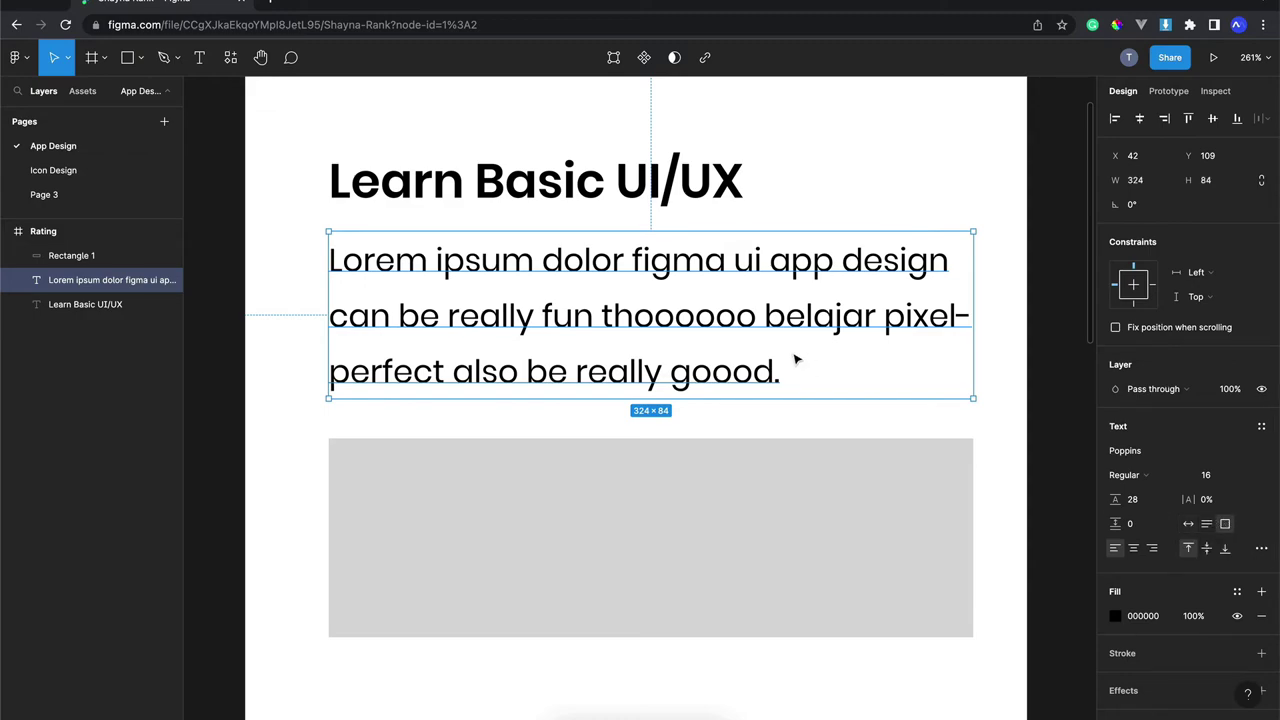
double_click(721, 346)
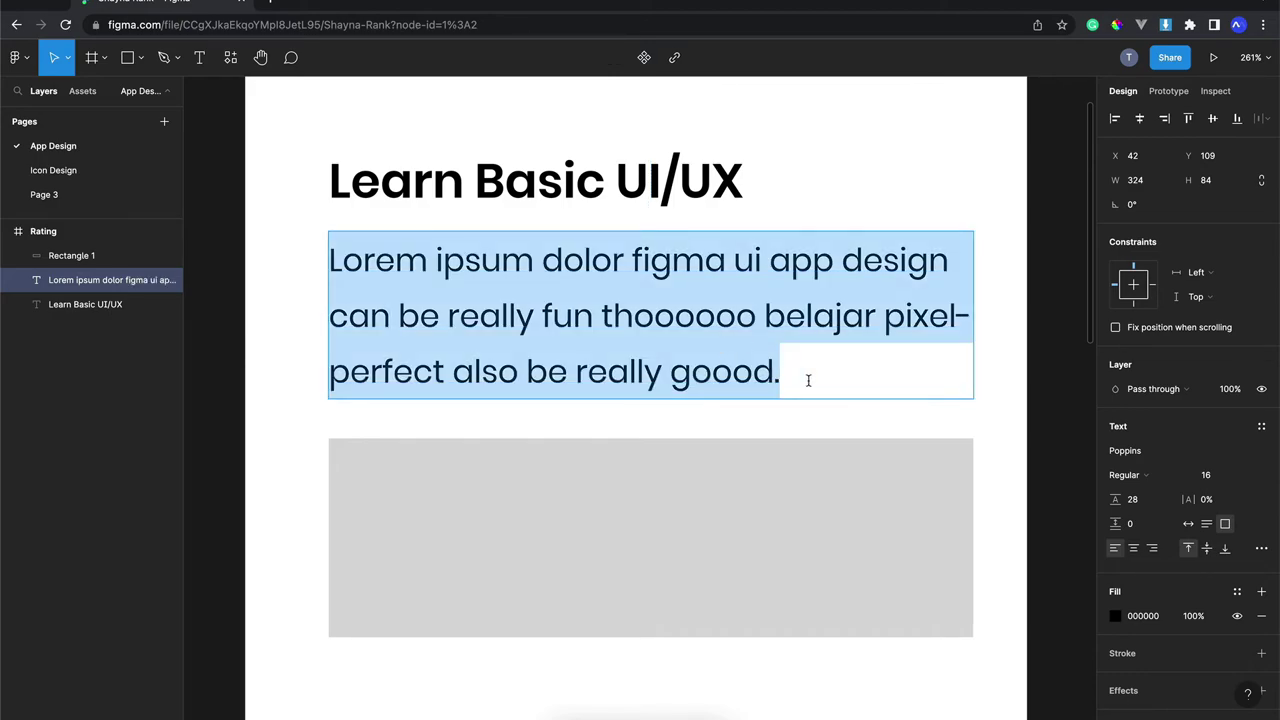
left_click_drag(802, 372, 564, 262)
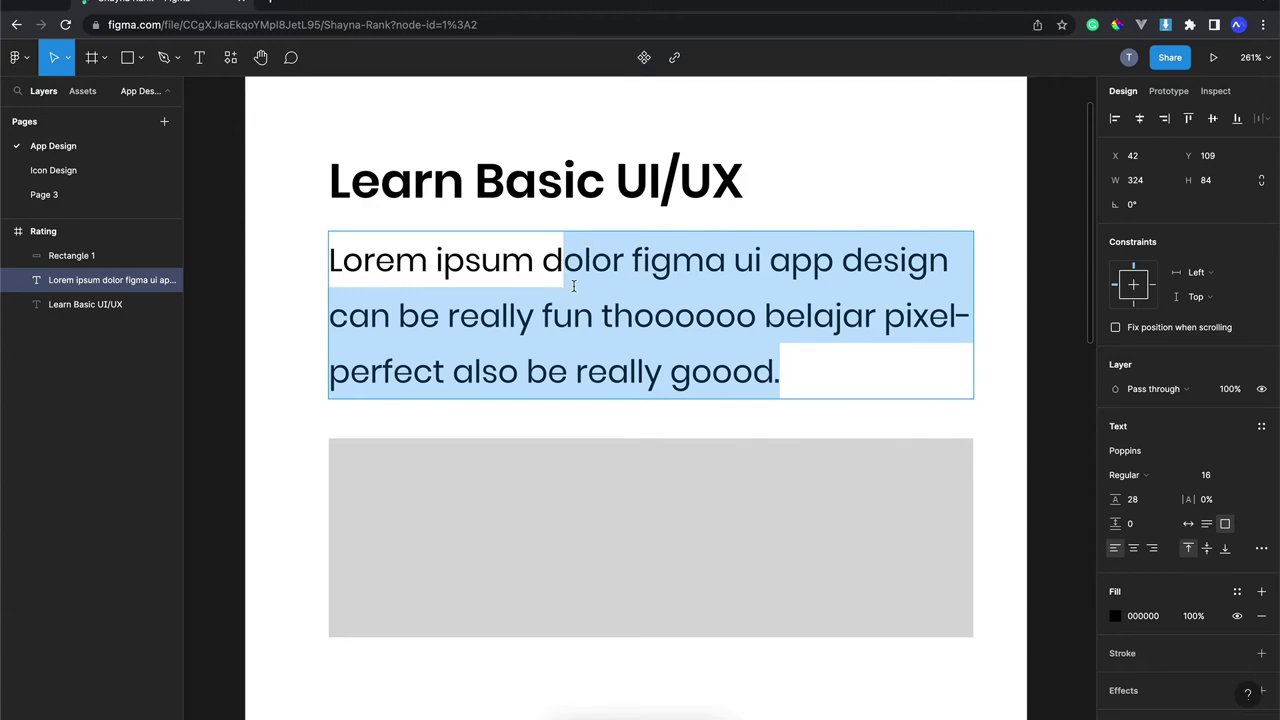
key("BackSpace")
key("BackSpace")
key("BackSpace")
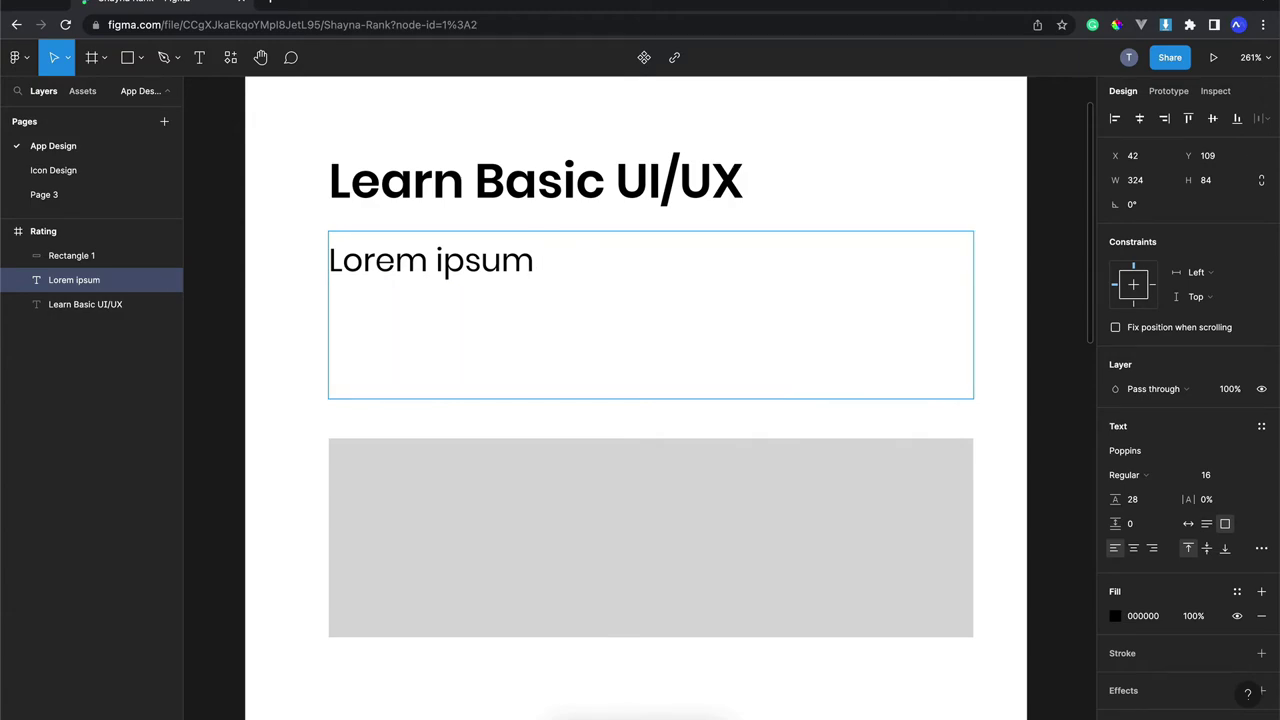
type("dolor download temp")
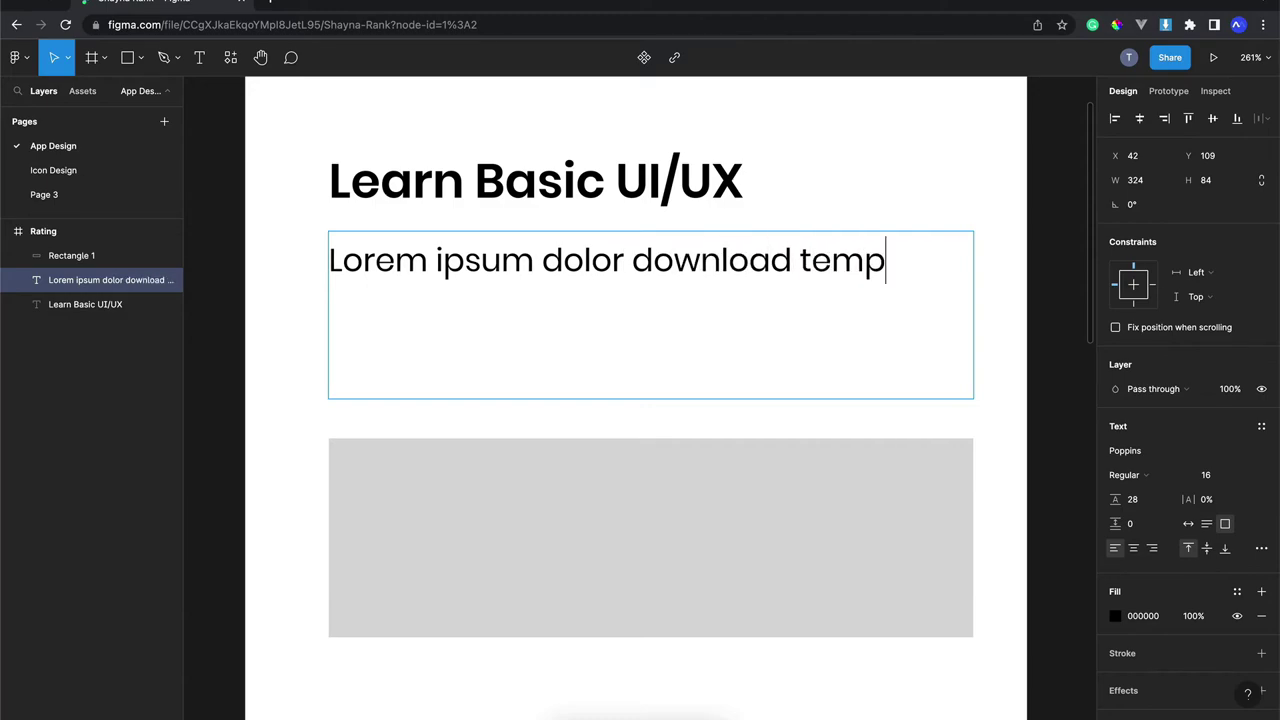
type("alte")
key("Escape")
left_click(815, 165)
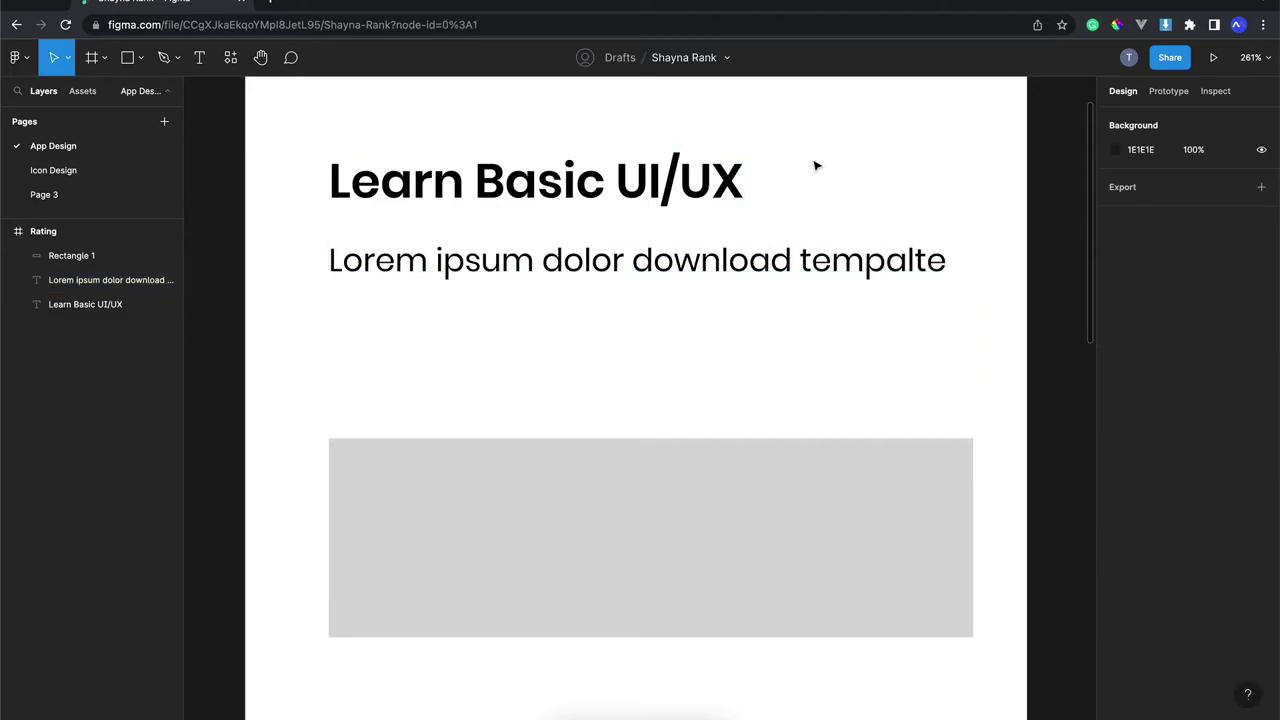
left_click(628, 484)
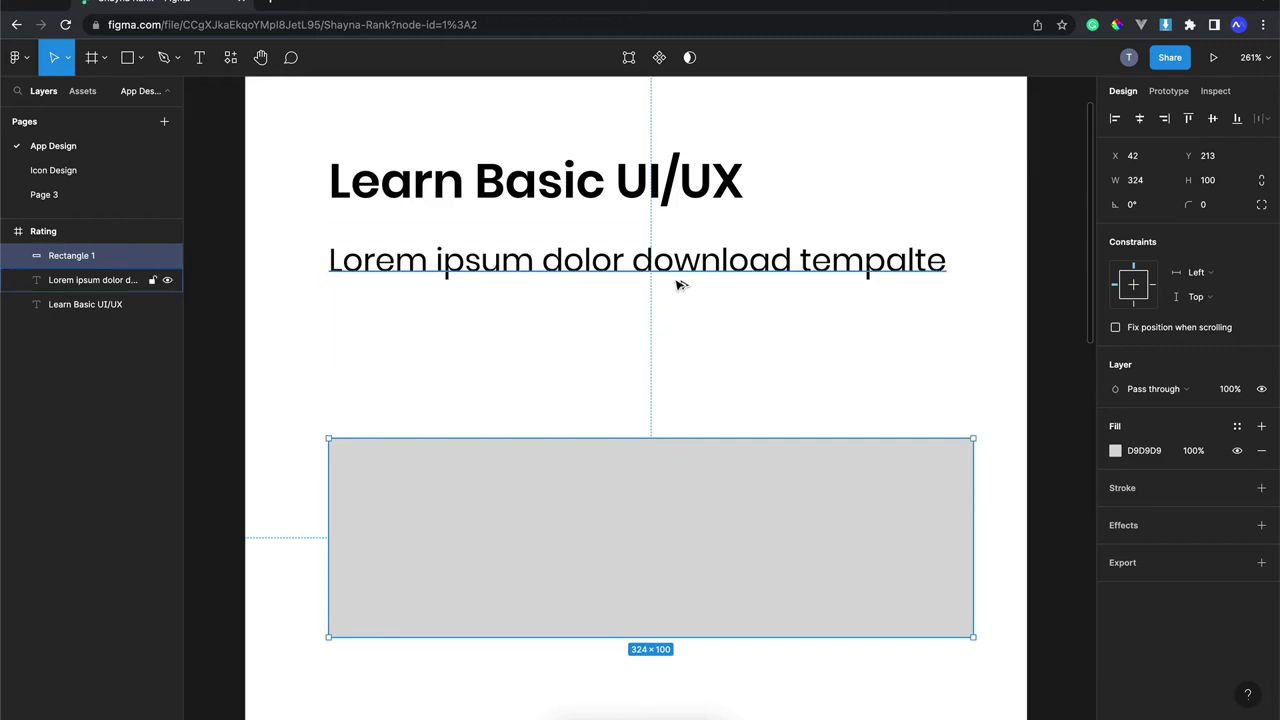
Step: Measure the rectangle-to-paragraph gap and select the paragraph text box
key("alt")
key("alt")
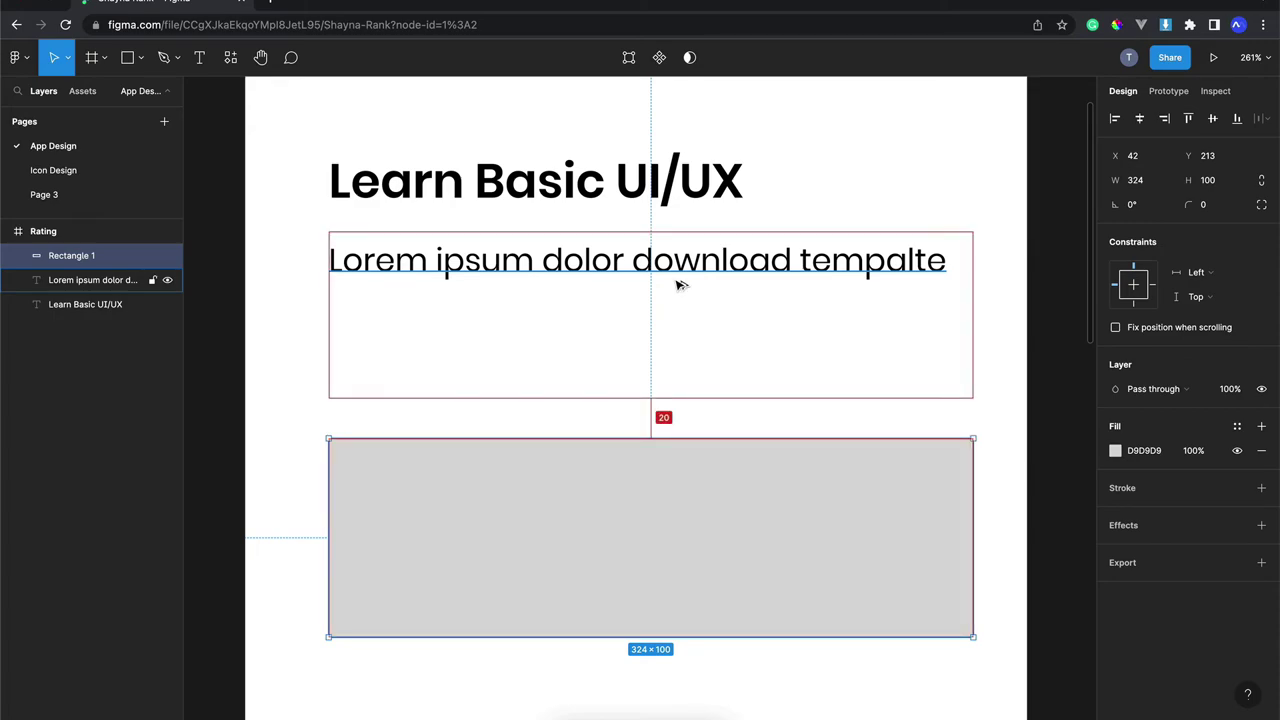
left_click(677, 285)
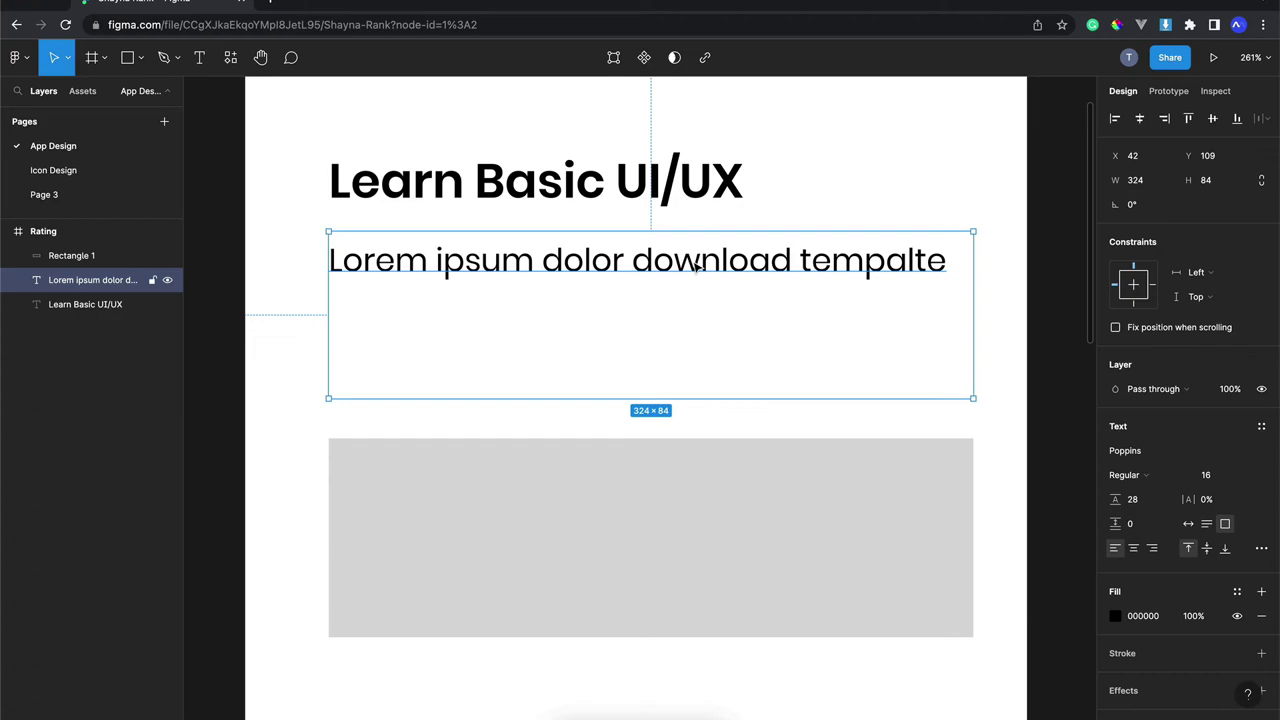
left_click(808, 206)
left_click(756, 263)
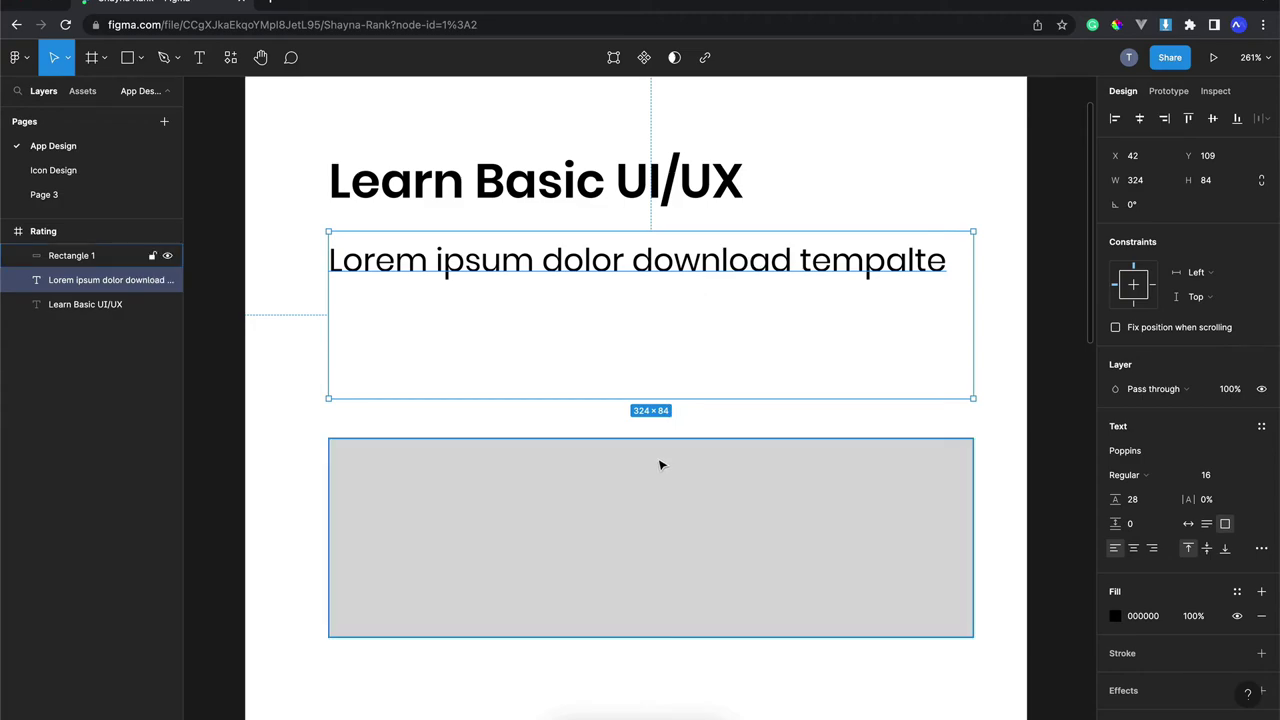
left_click(829, 206)
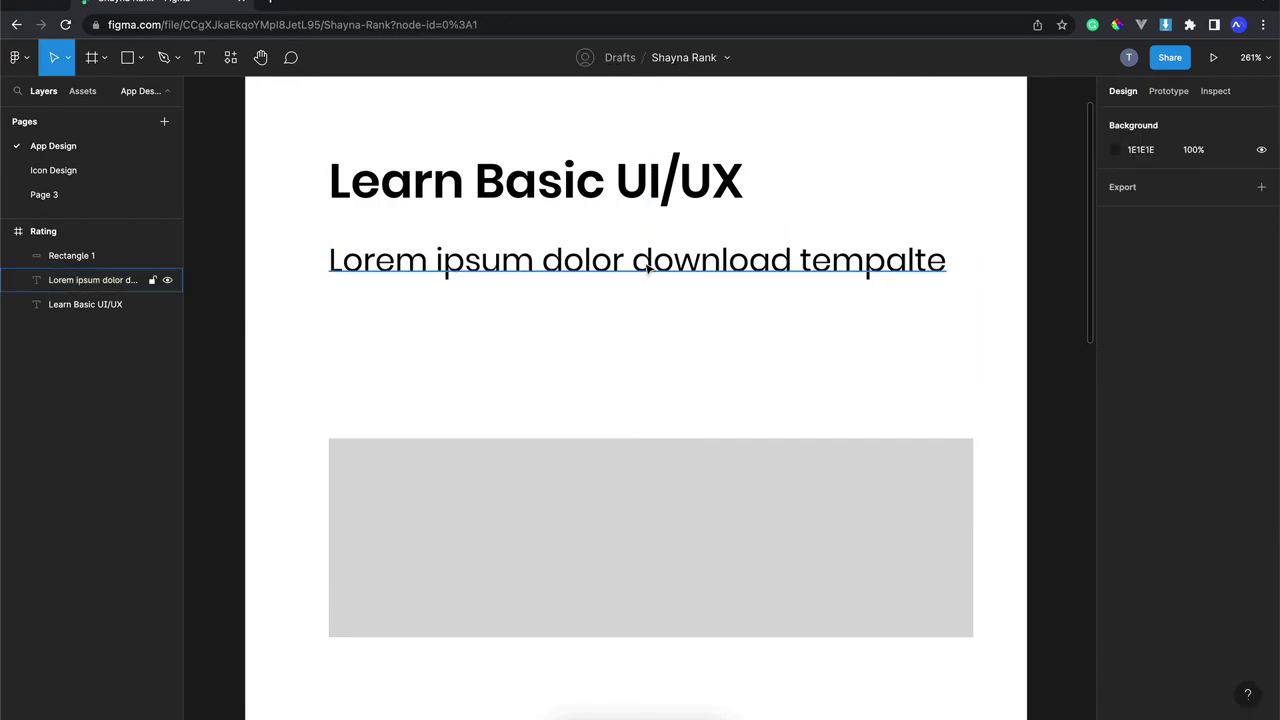
left_click(574, 311)
Step: Set the paragraph box to Auto width, shrinking it from 324×84 to 311×28
scroll(574, 311, "up", 5, "ctrl")
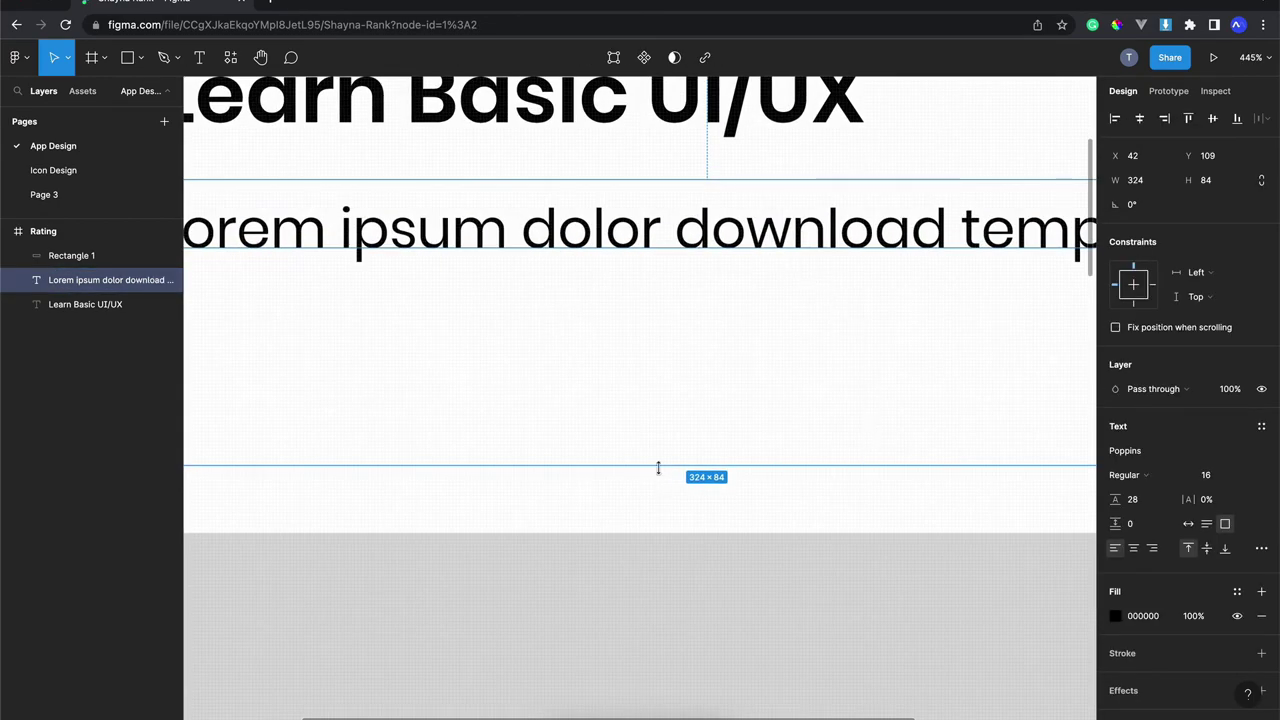
scroll(623, 333, "down", 3, "ctrl")
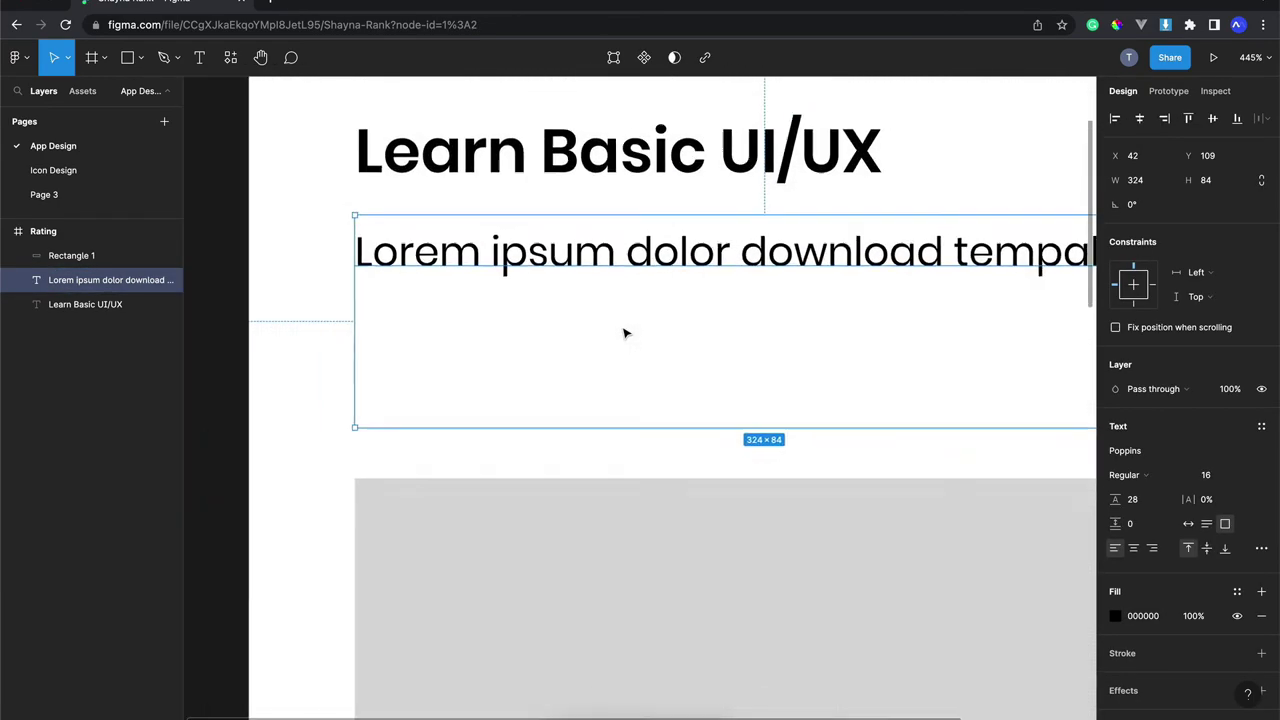
scroll(623, 333, "down", 2, "ctrl")
scroll(640, 334, "up", 1, "ctrl")
scroll(660, 337, "up", 2, "ctrl")
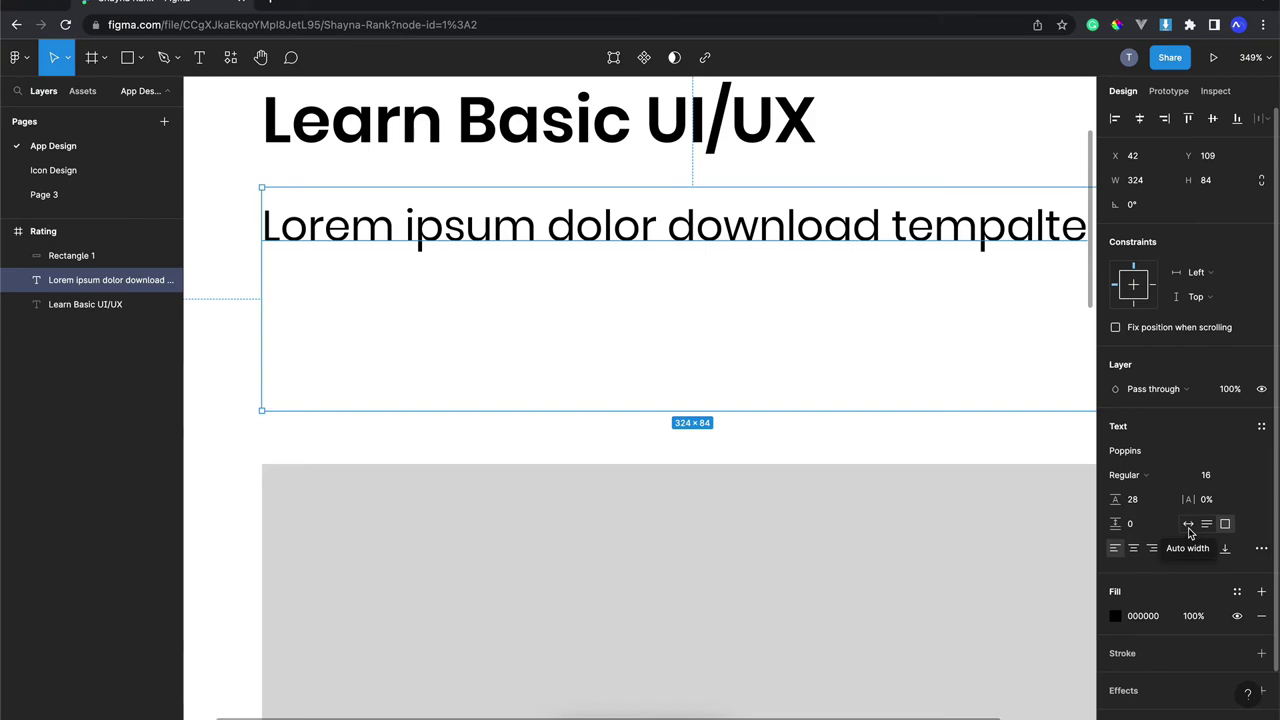
left_click(1189, 524)
scroll(968, 449, "up", 2)
scroll(968, 449, "right", 2)
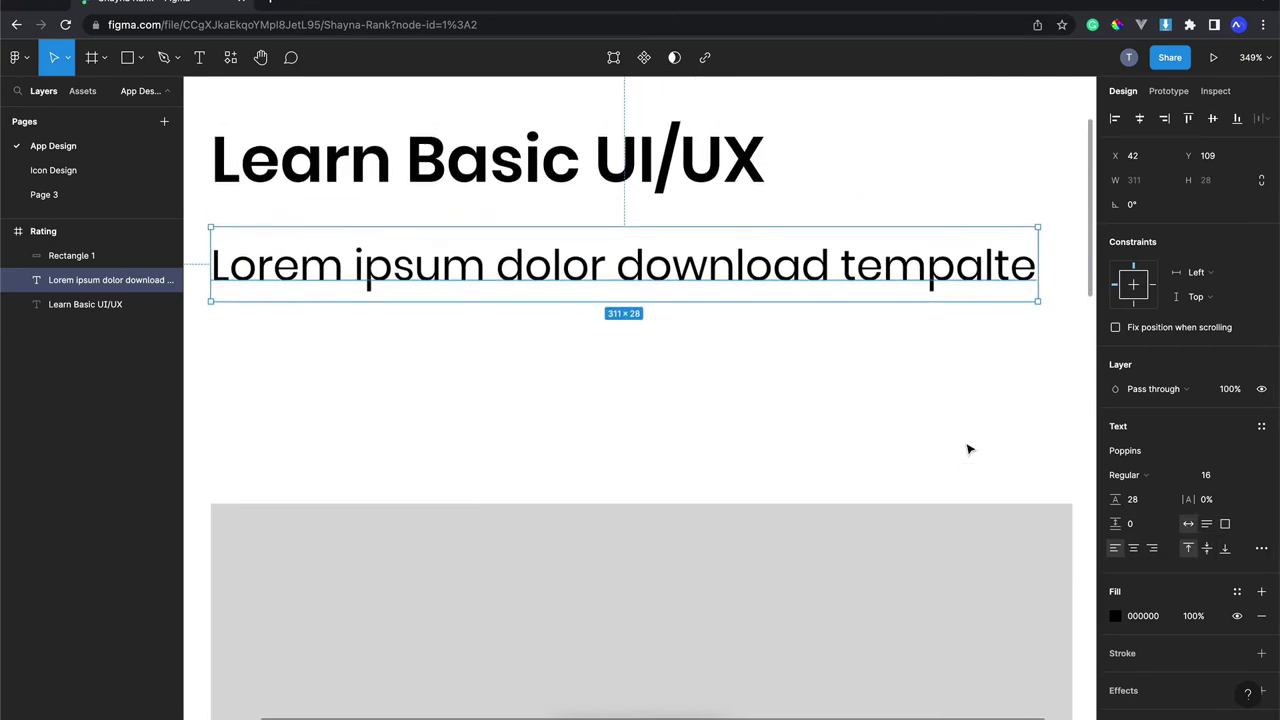
Step: Nudge the grey rectangle up to Y 157, 20 px below the paragraph
left_click(843, 531)
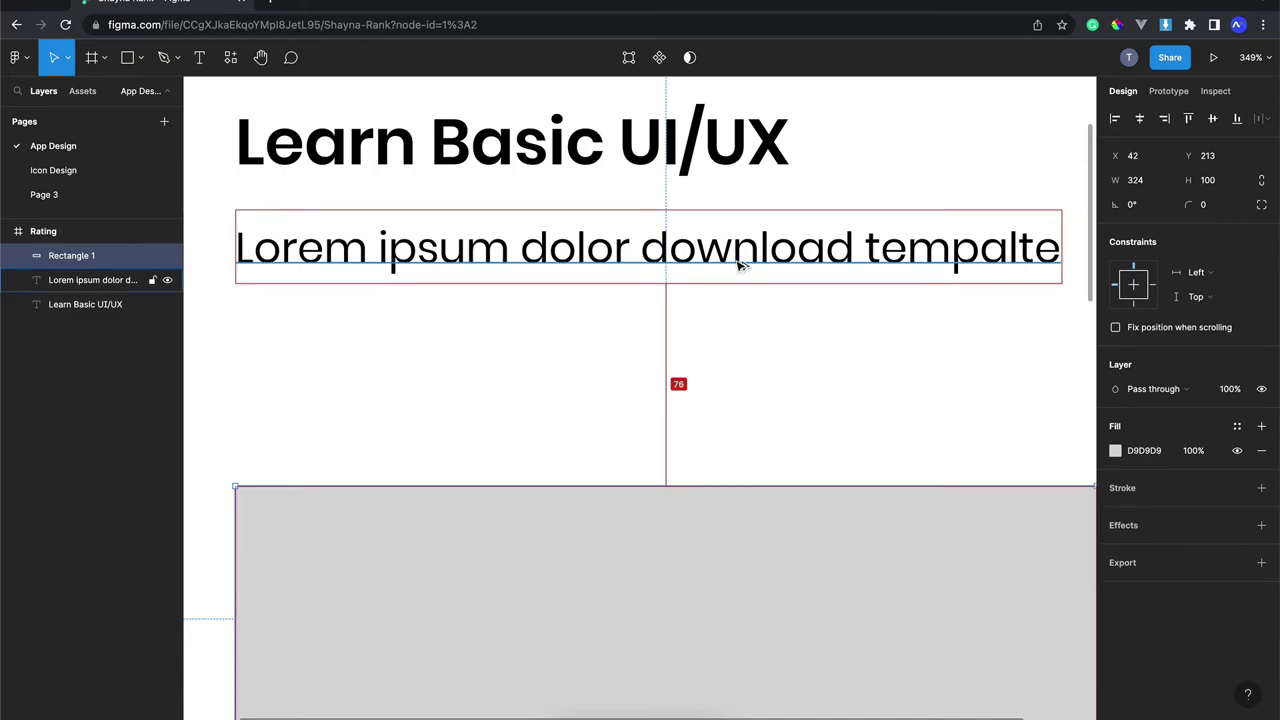
key("shift+Up")
key("shift+Up")
key("shift+Up")
key("shift+Up")
key("shift+Up")
key("Up")
key("Up")
key("Up")
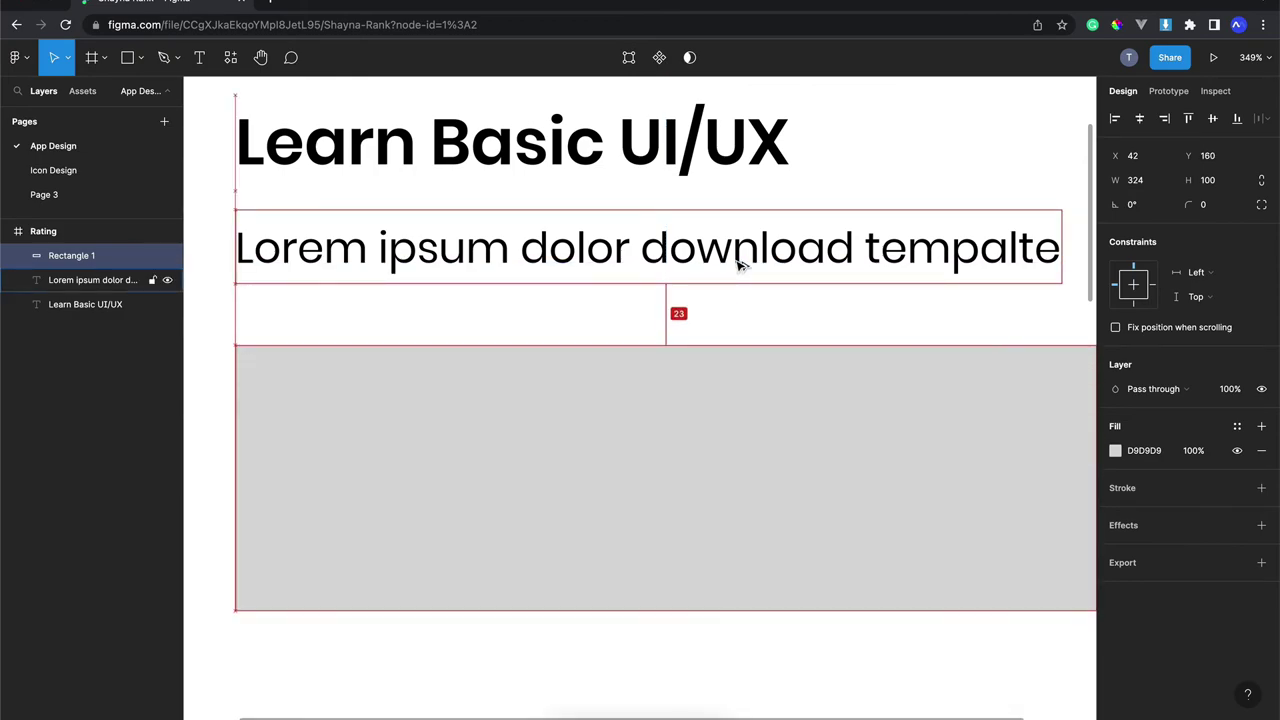
key("Up")
key("Up")
key("Up")
scroll(738, 262, "up", 1)
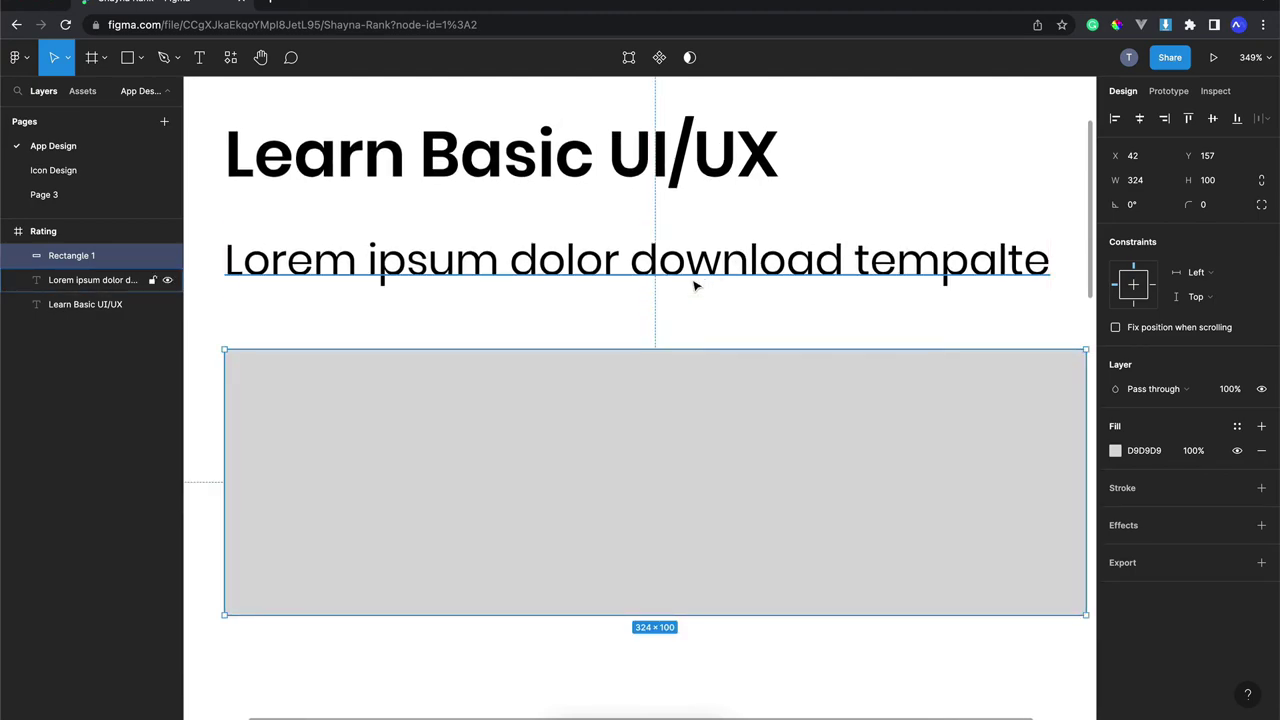
key("alt")
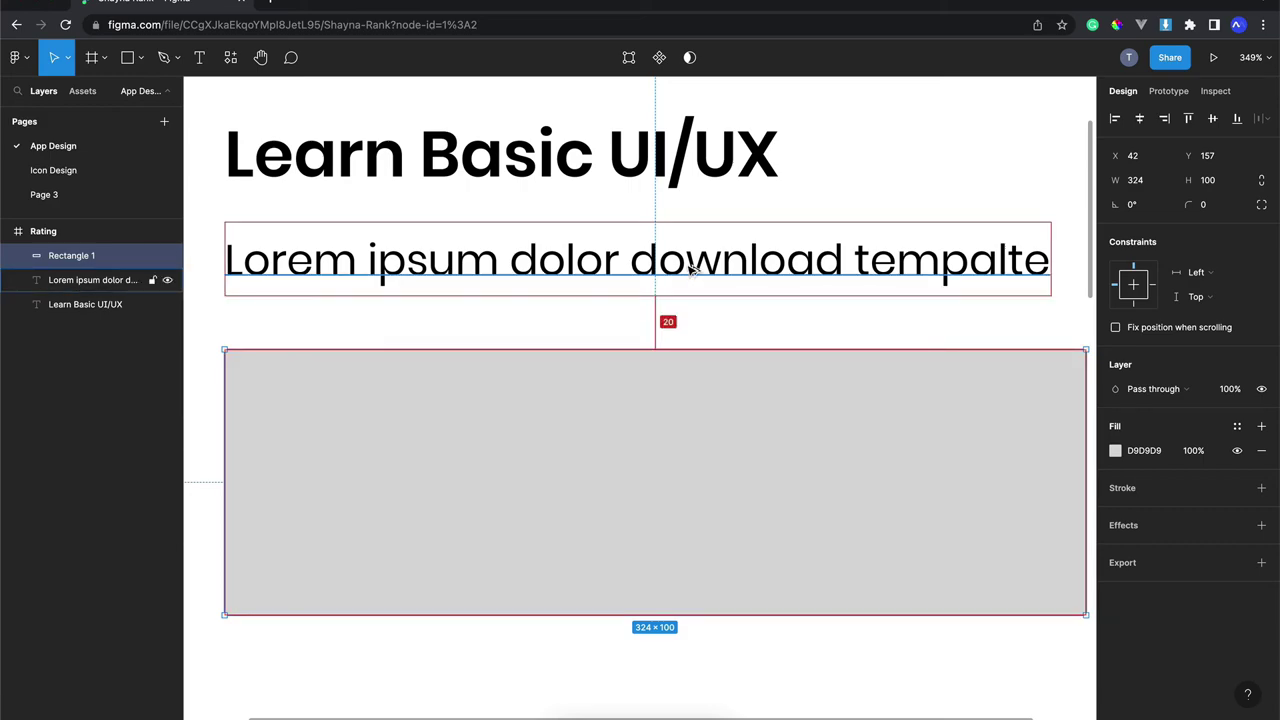
key("shift+Down")
key("shift+Down")
key("shift+Up")
key("shift+Up")
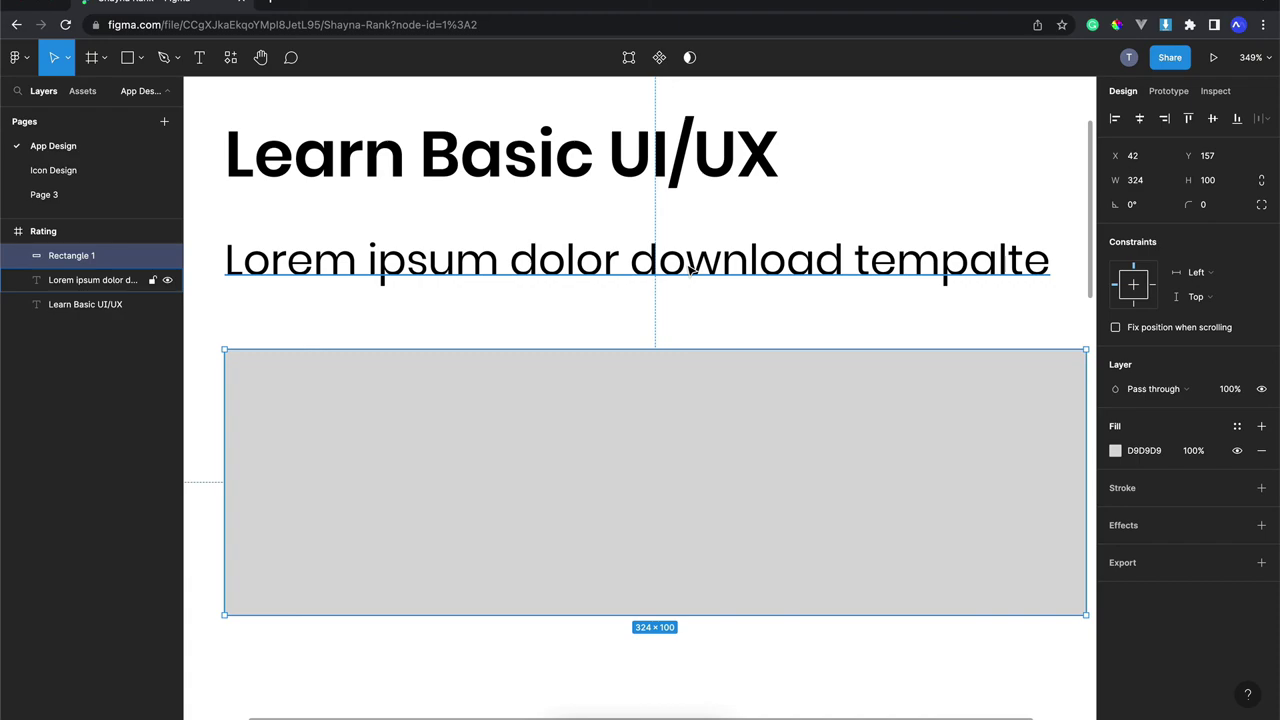
left_click(690, 268)
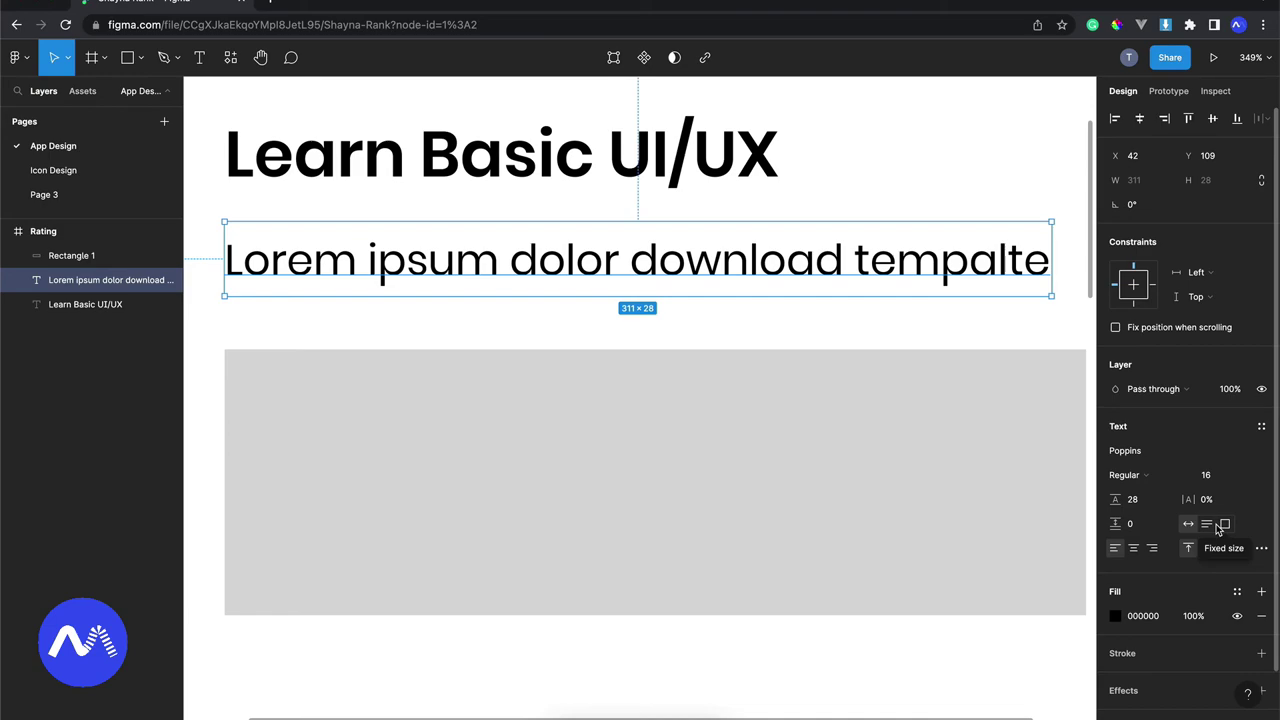
scroll(1004, 447, "right", 1)
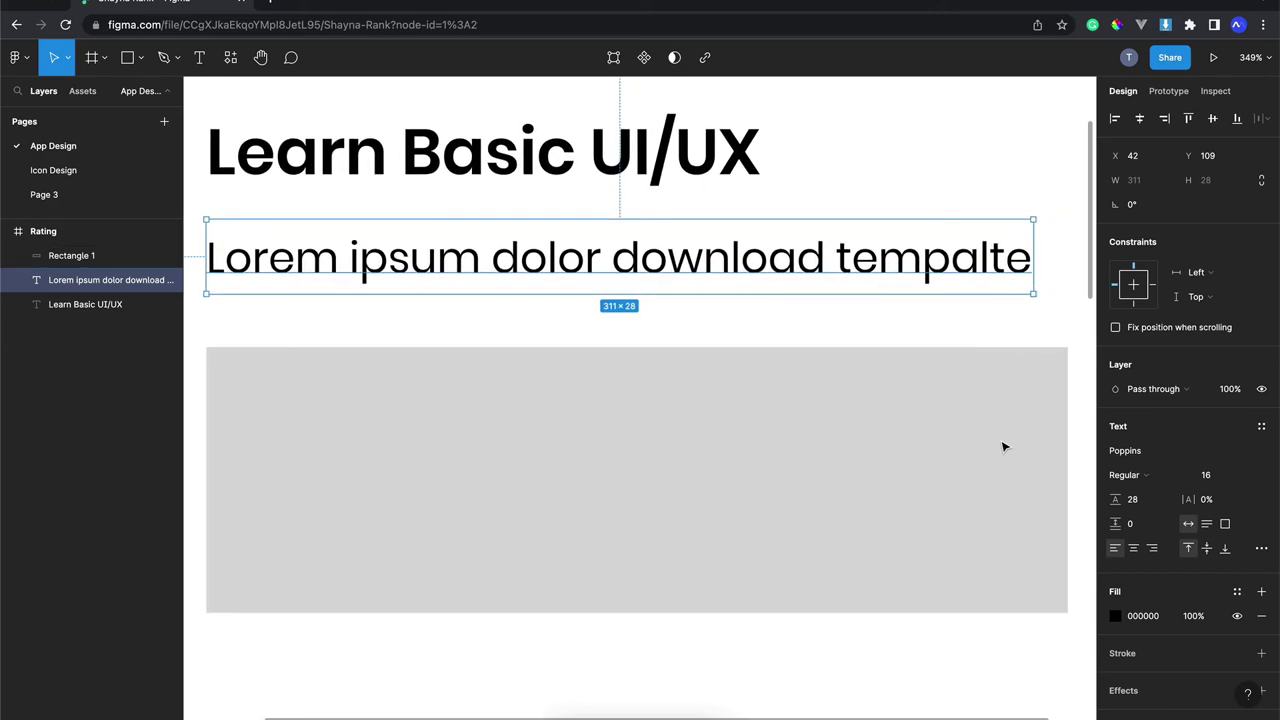
scroll(1004, 447, "down", 3)
scroll(1004, 447, "down", 1)
scroll(1004, 447, "down", 1)
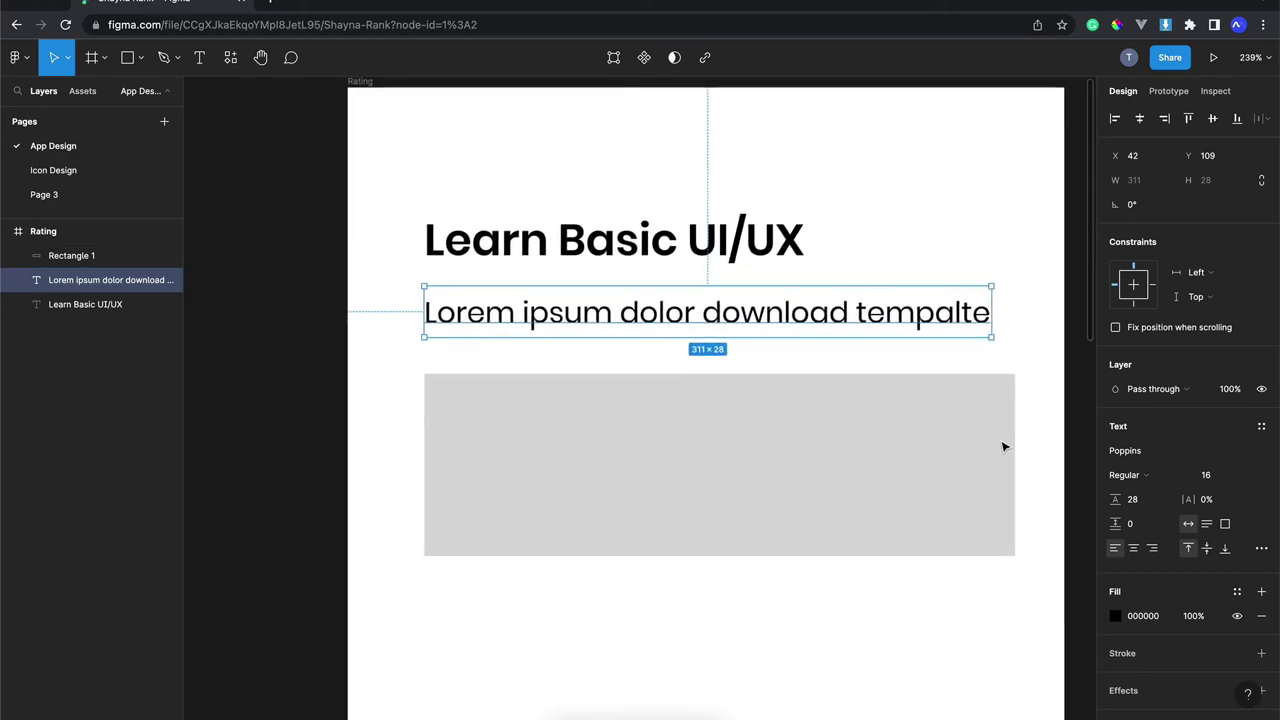
scroll(1004, 447, "down", 1)
scroll(1004, 447, "down", 1)
scroll(1004, 447, "right", 1)
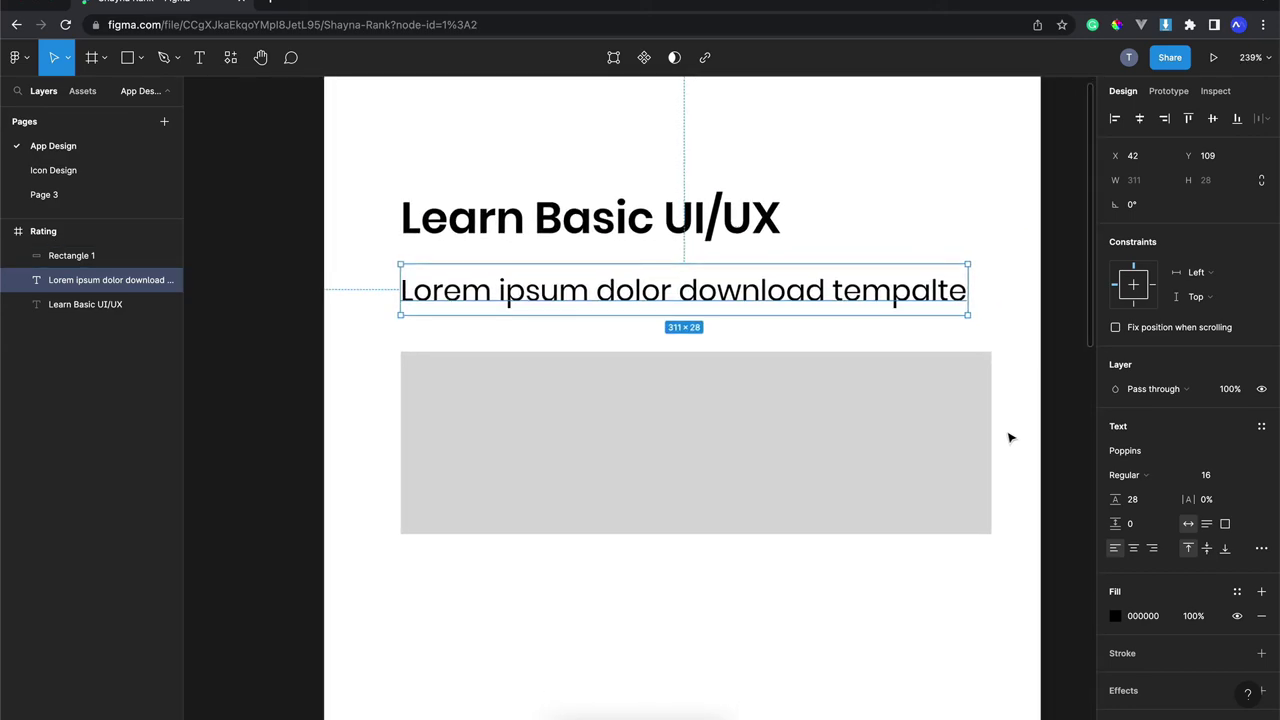
scroll(939, 347, "up", 2)
scroll(939, 347, "up", 1)
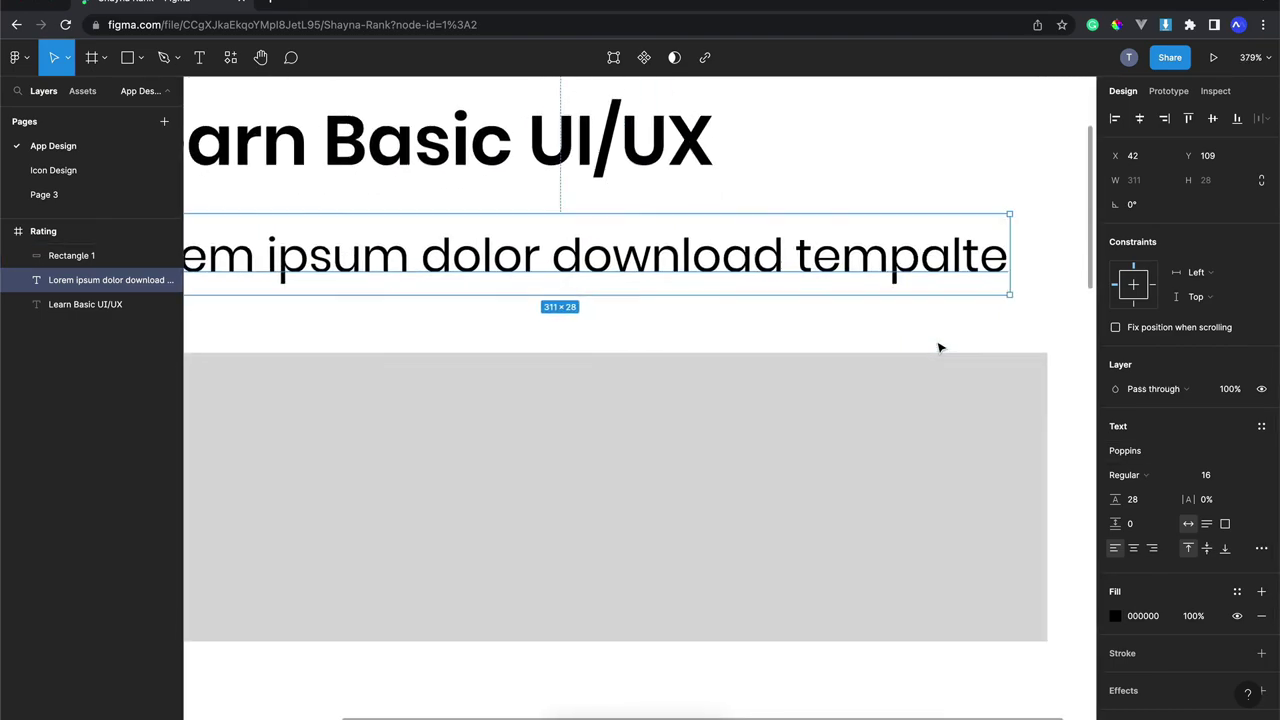
scroll(939, 347, "up", 1)
scroll(939, 347, "down", 2)
scroll(939, 347, "right", 1)
scroll(939, 347, "right", 1)
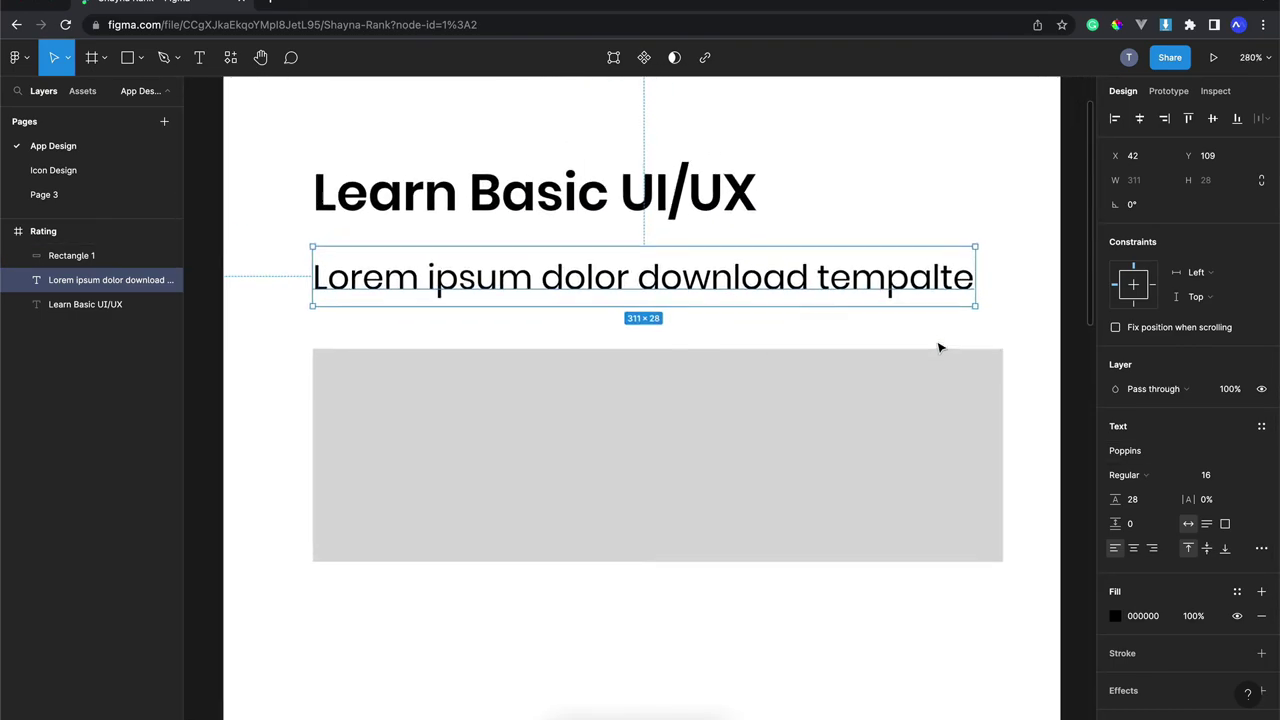
scroll(939, 347, "down", 1)
scroll(939, 347, "left", 1)
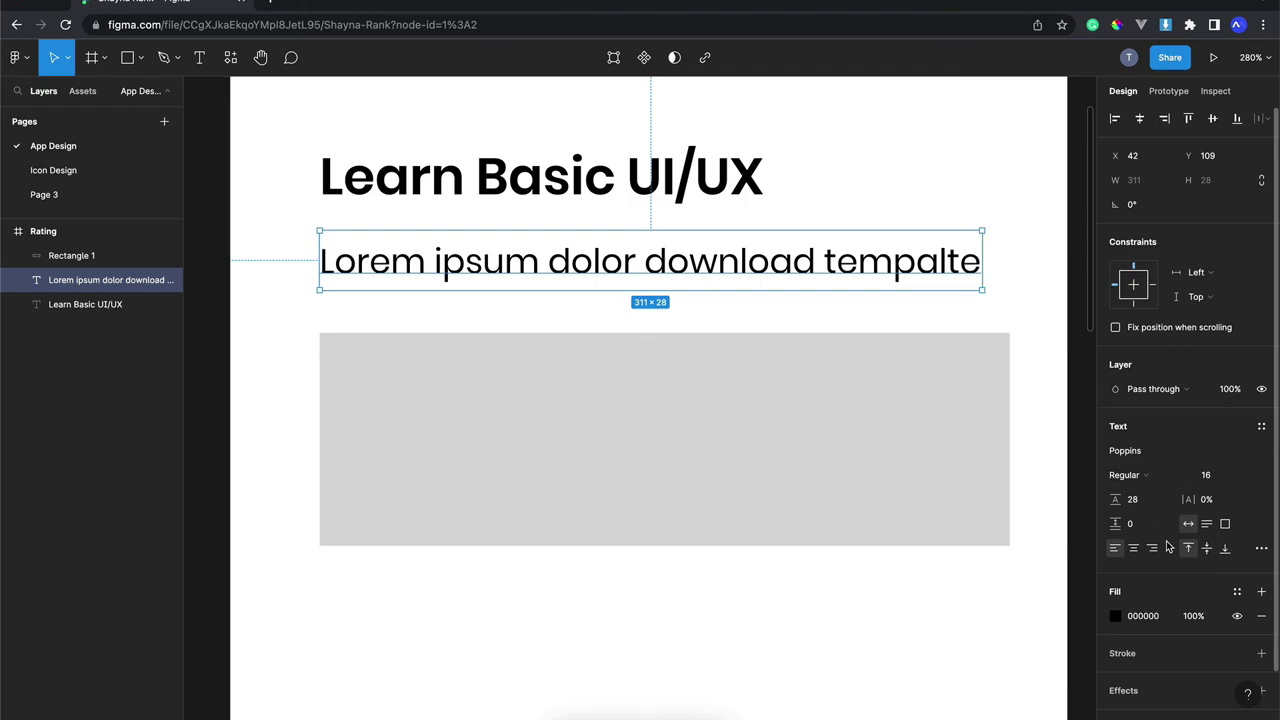